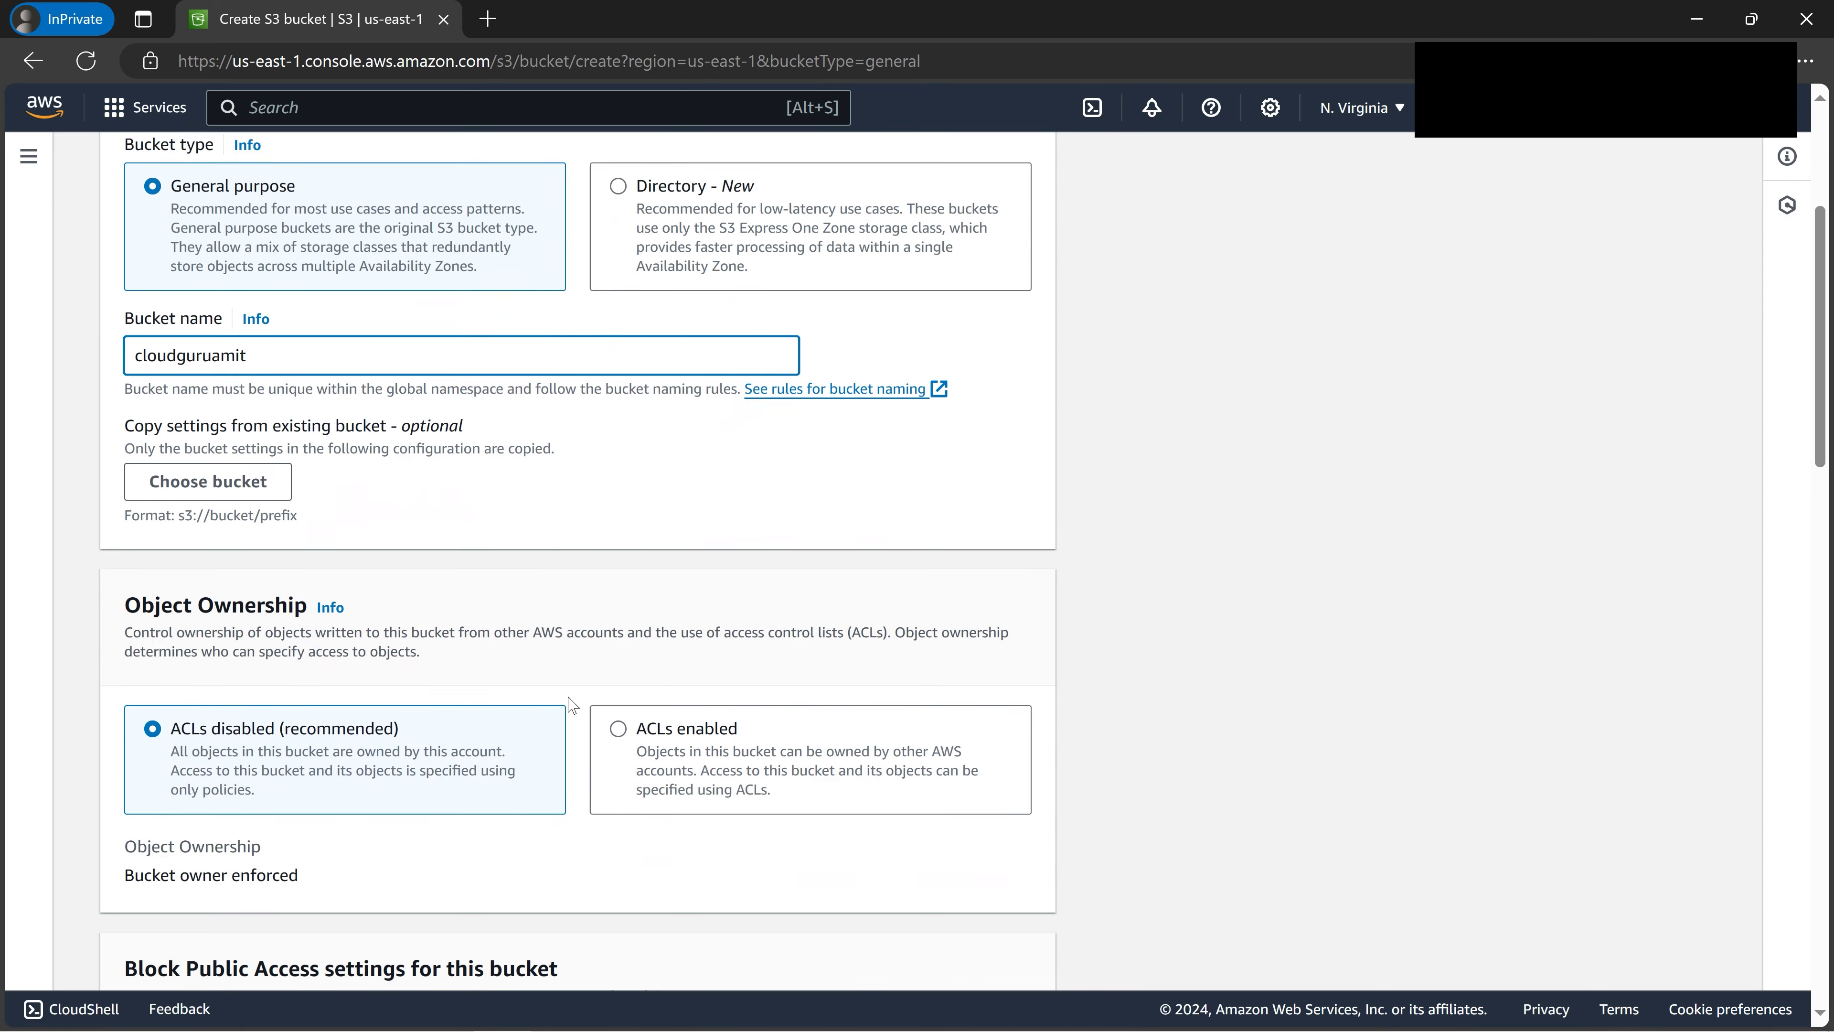
- Turn off Block all public access for the new bucket with its acknowledgement, and try to create the bucket
{"action": "scroll", "coordinate": [434, 635], "scroll_direction": "down", "scroll_amount": 5}
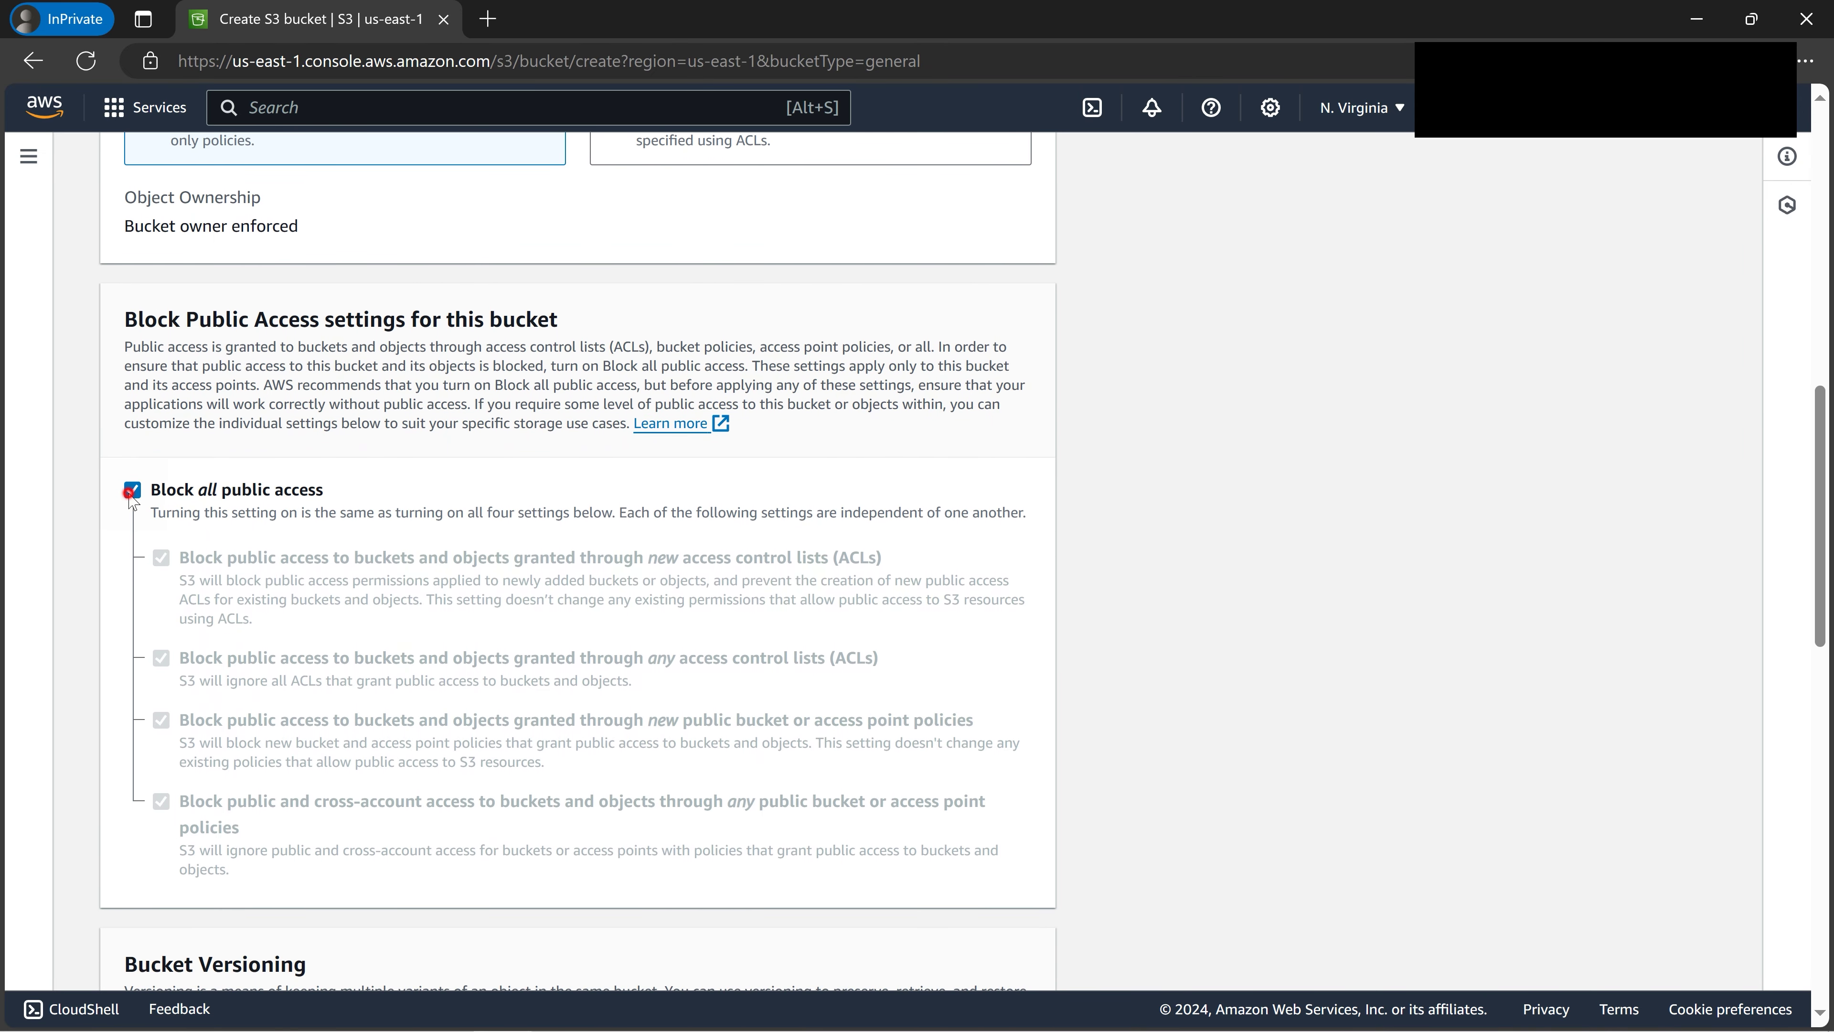
{"action": "left_click", "coordinate": [132, 492]}
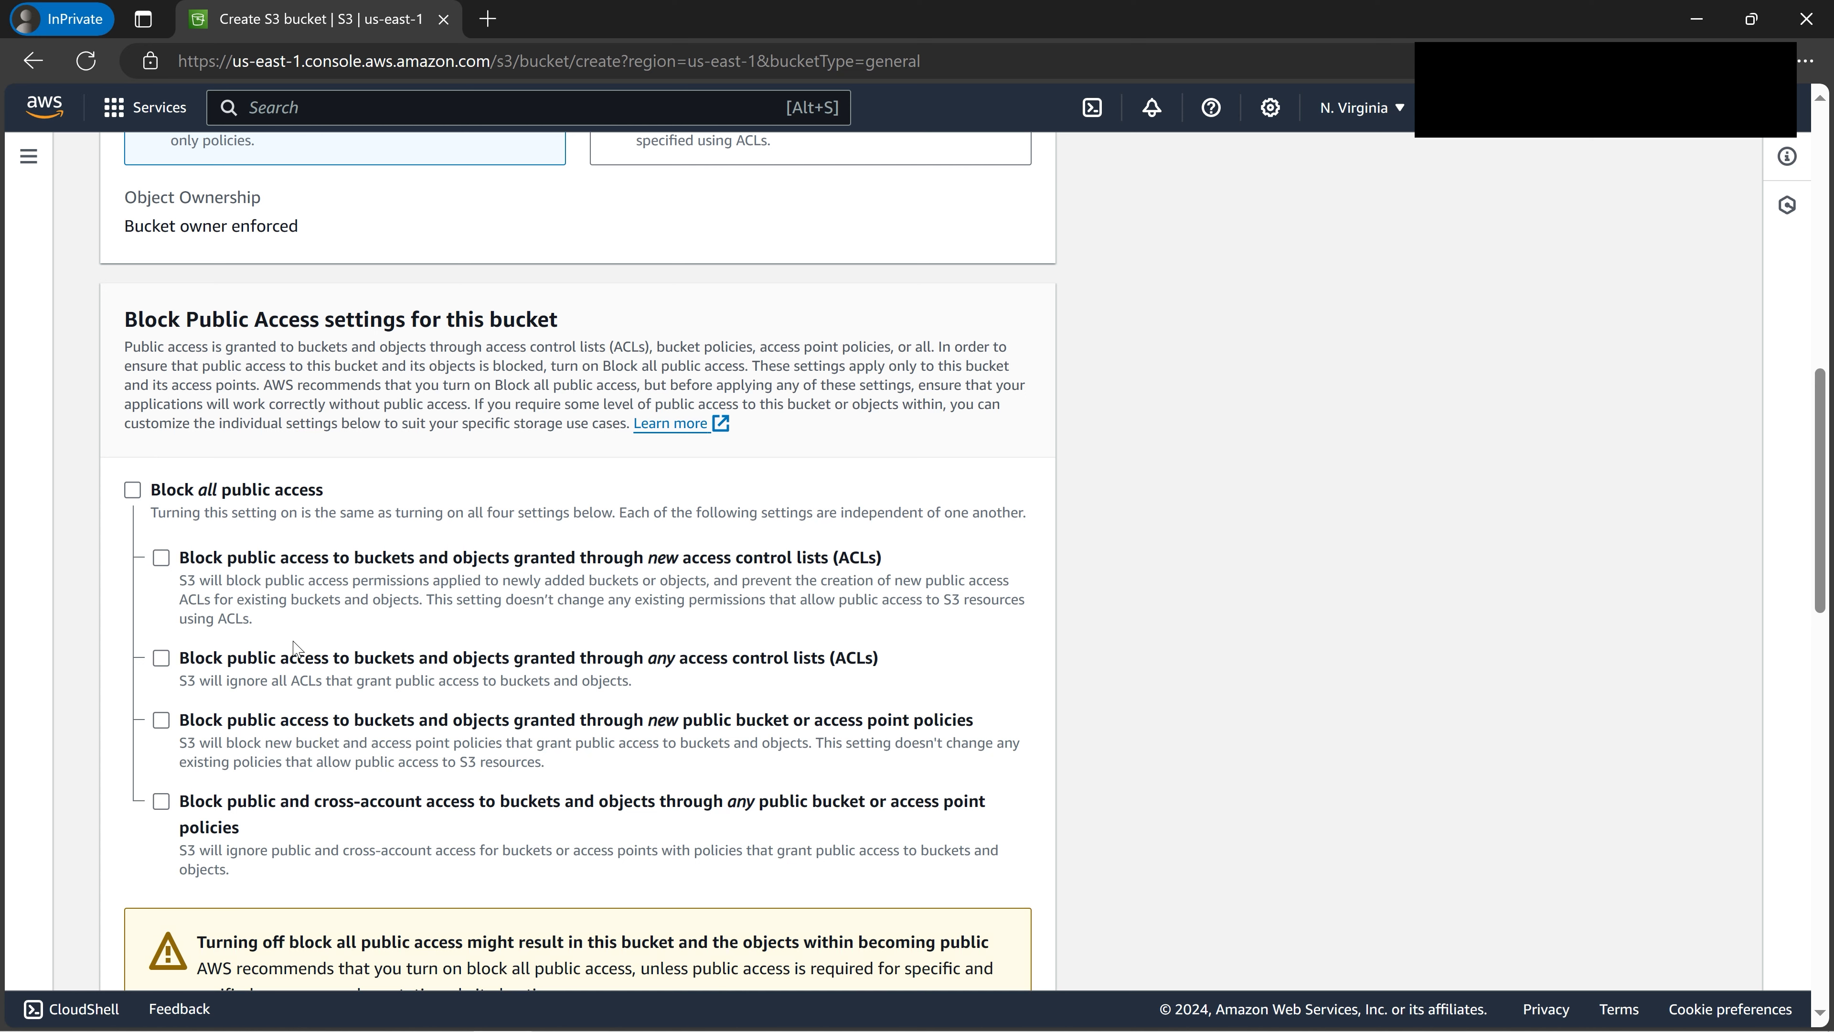
{"action": "scroll", "coordinate": [293, 648], "scroll_direction": "down", "scroll_amount": 5}
{"action": "left_click", "coordinate": [209, 613]}
{"action": "scroll", "coordinate": [356, 682], "scroll_direction": "down", "scroll_amount": 10}
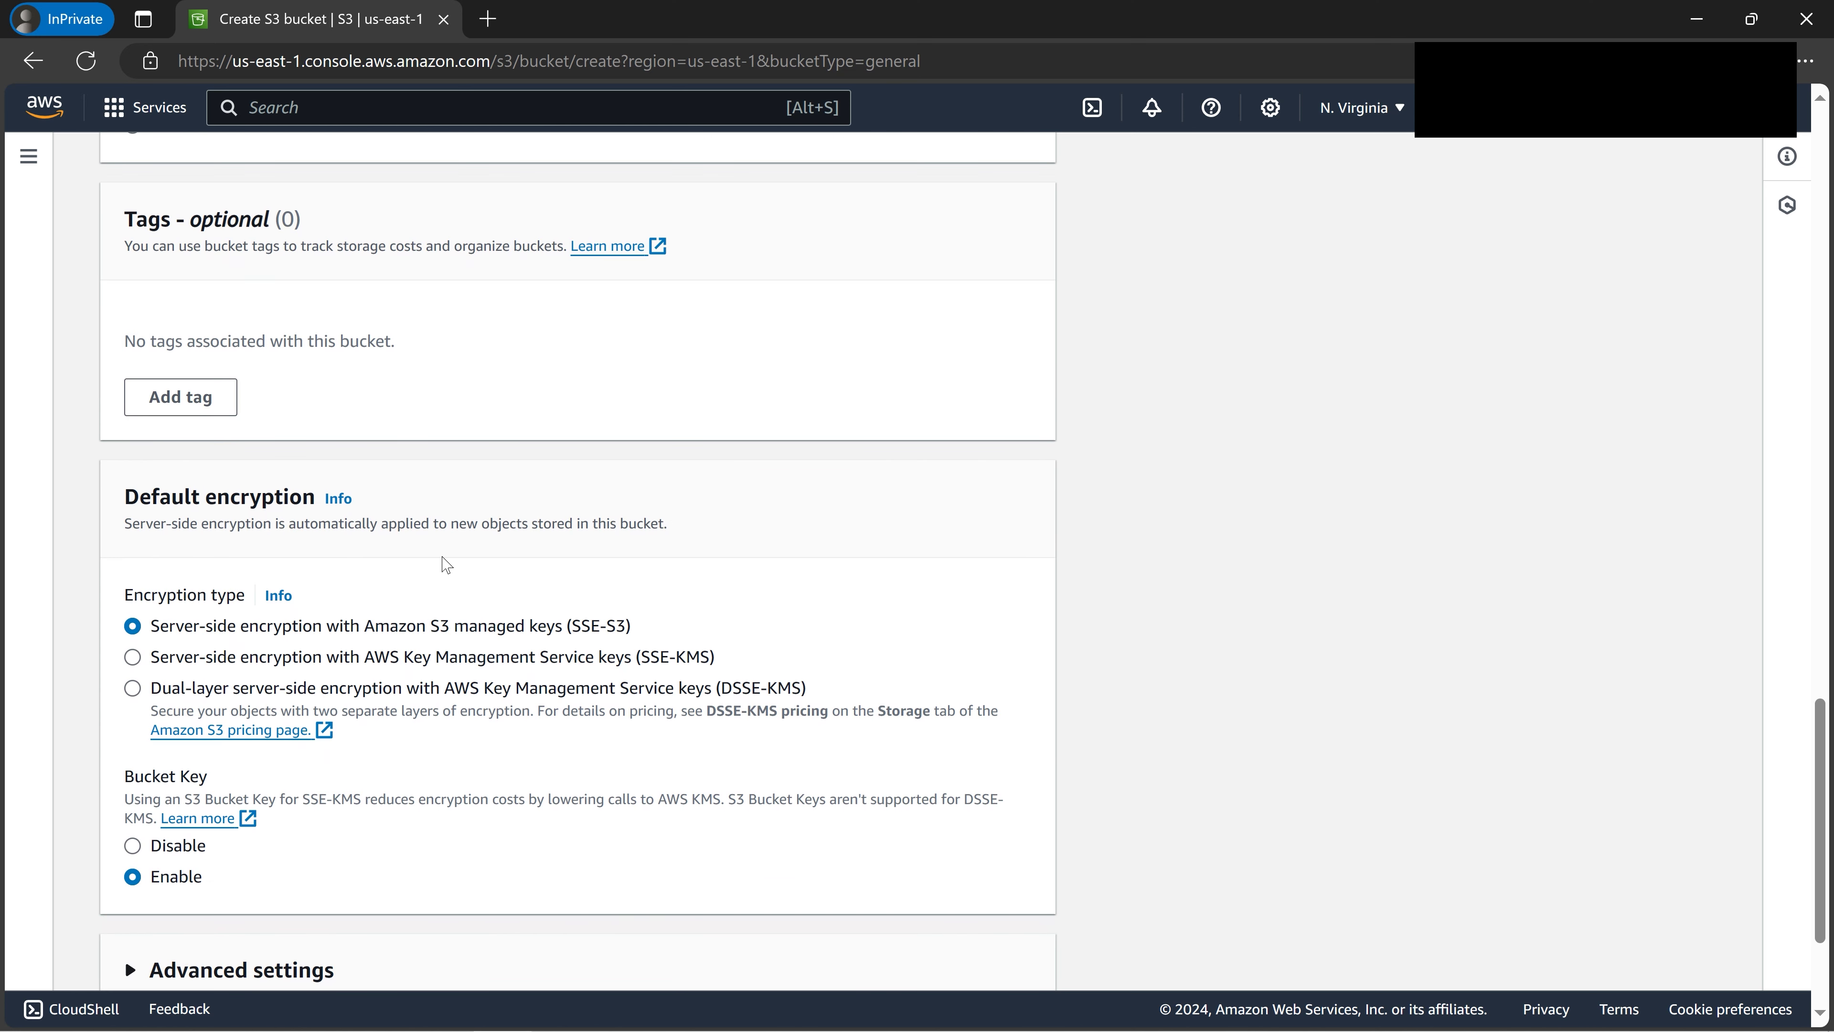
{"action": "scroll", "coordinate": [451, 562], "scroll_direction": "down", "scroll_amount": 3}
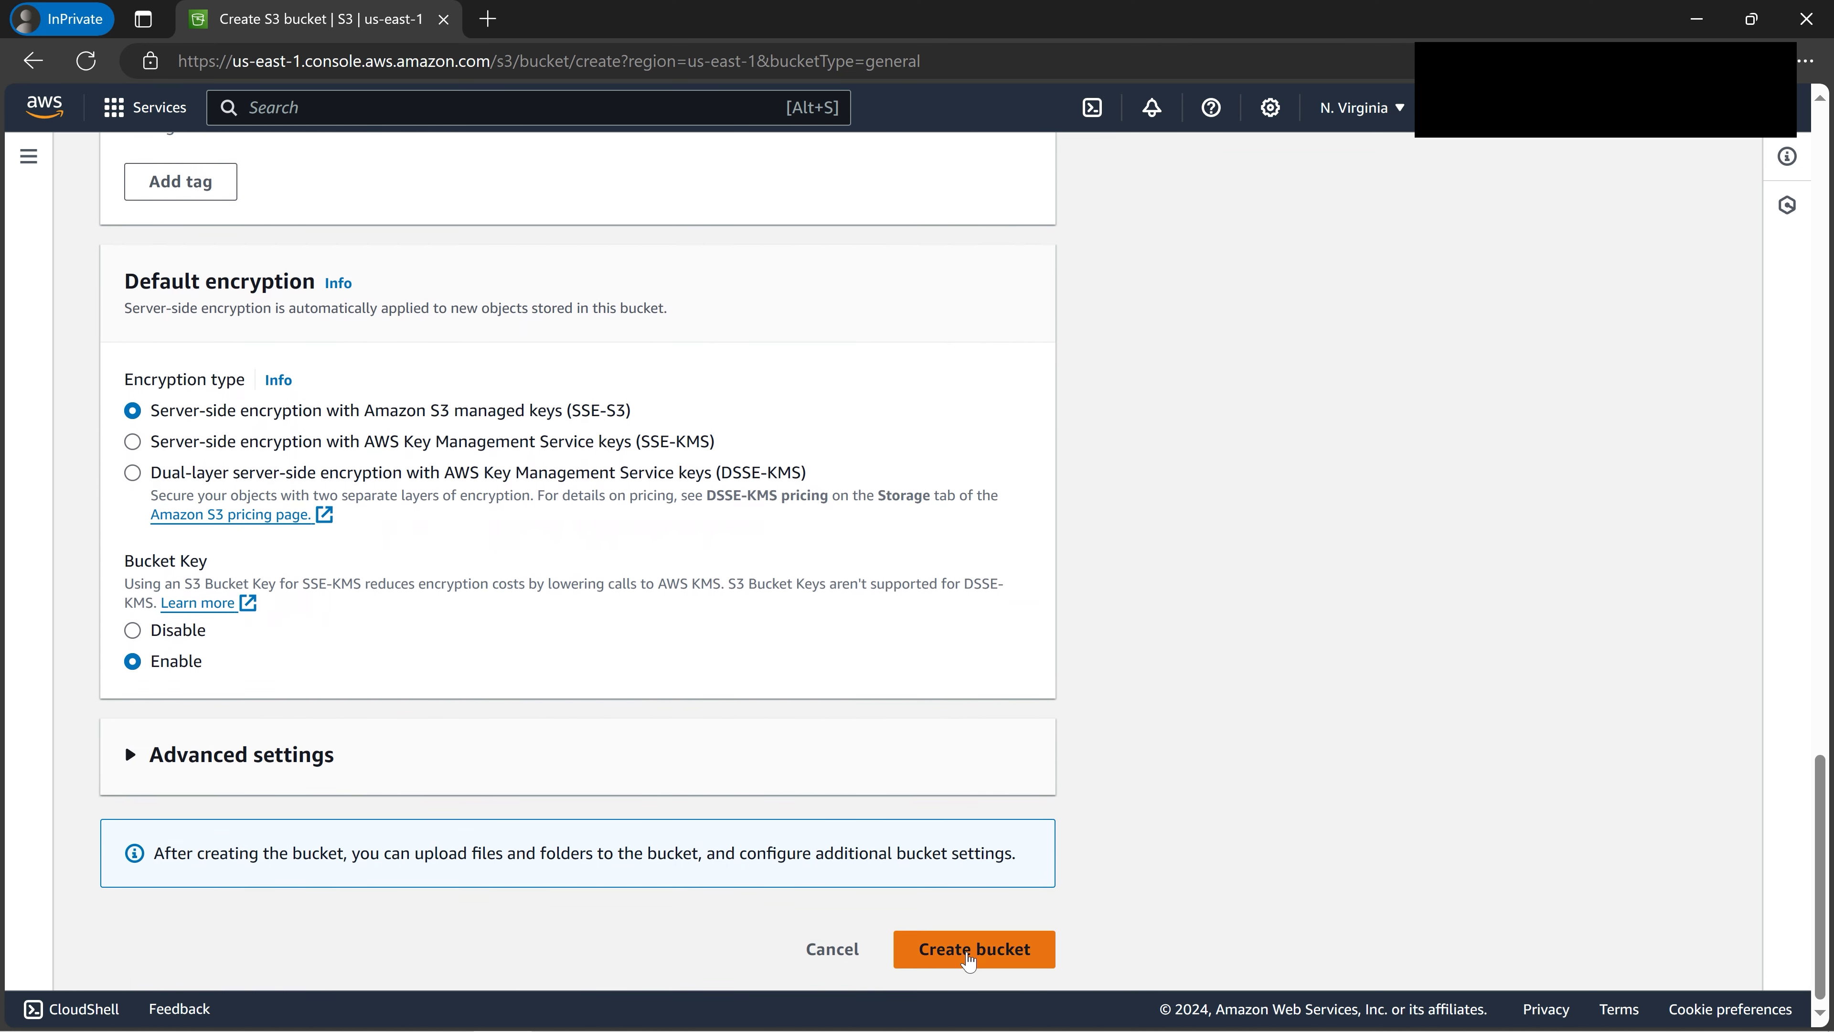
{"action": "left_click", "coordinate": [968, 955]}
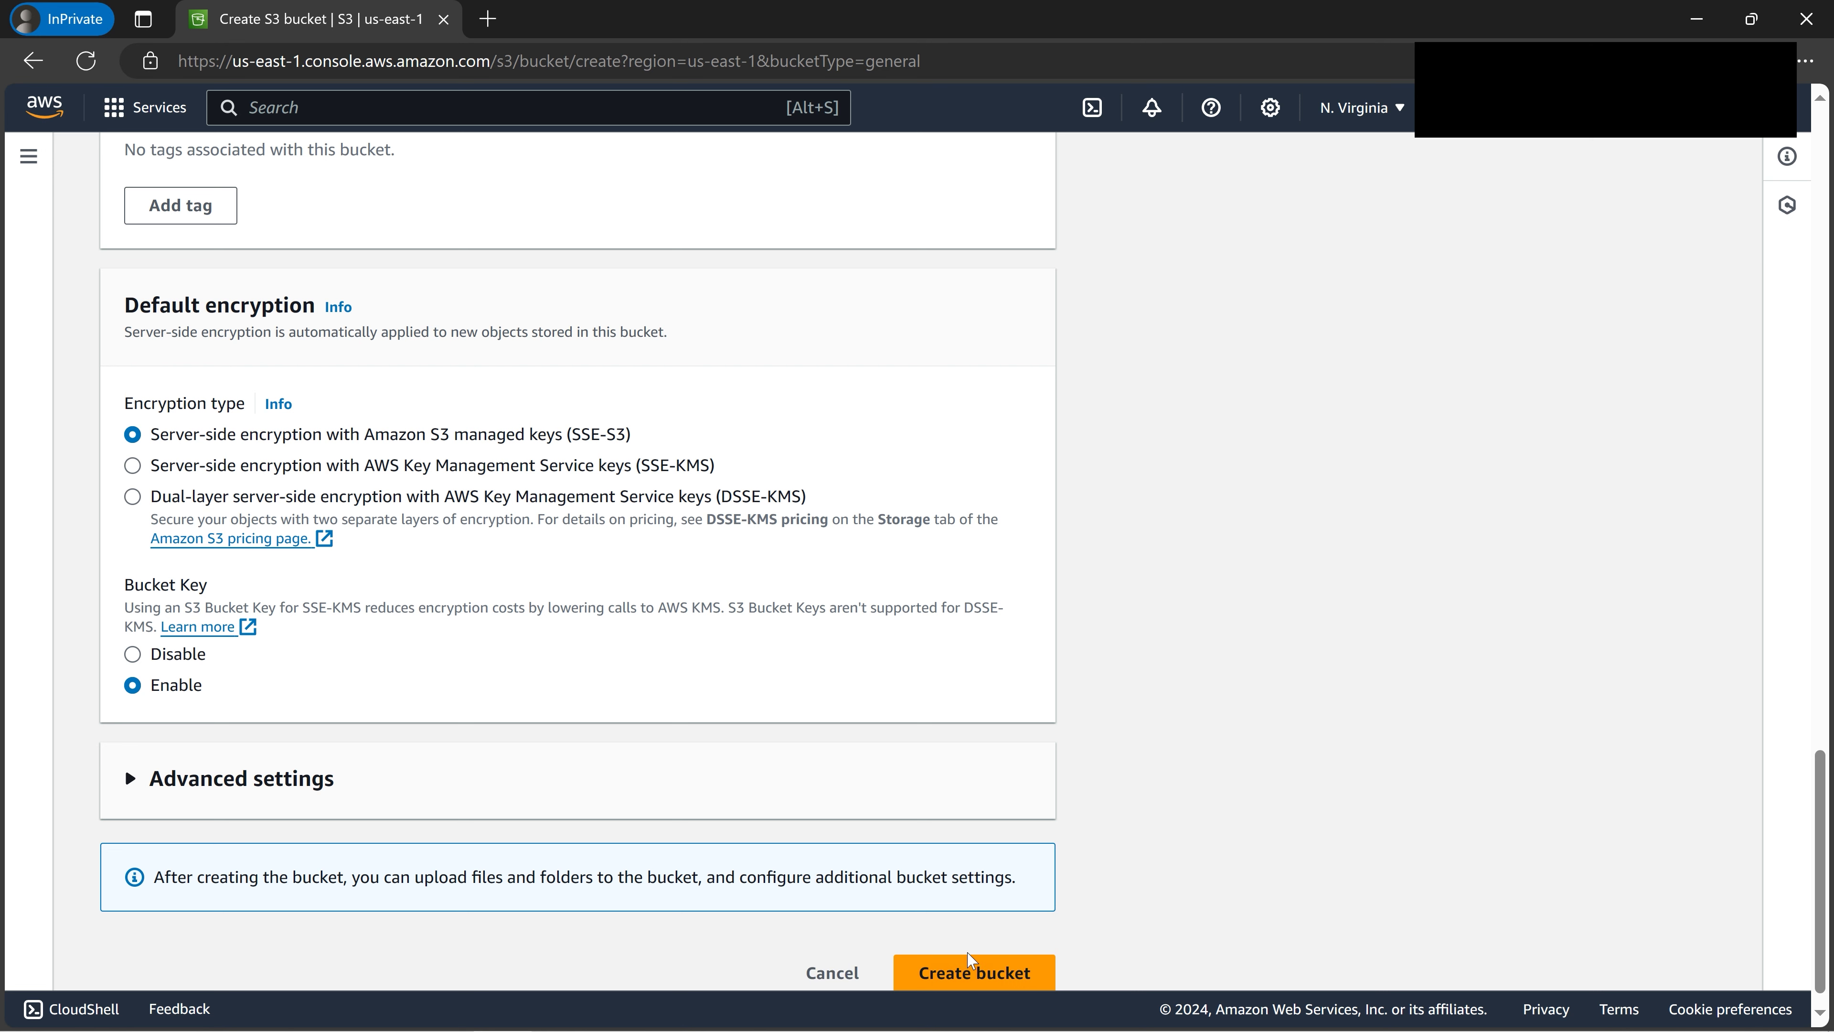
- Create the bucket under the name cloudguruamit007 and open it
{"action": "left_click", "coordinate": [331, 626]}
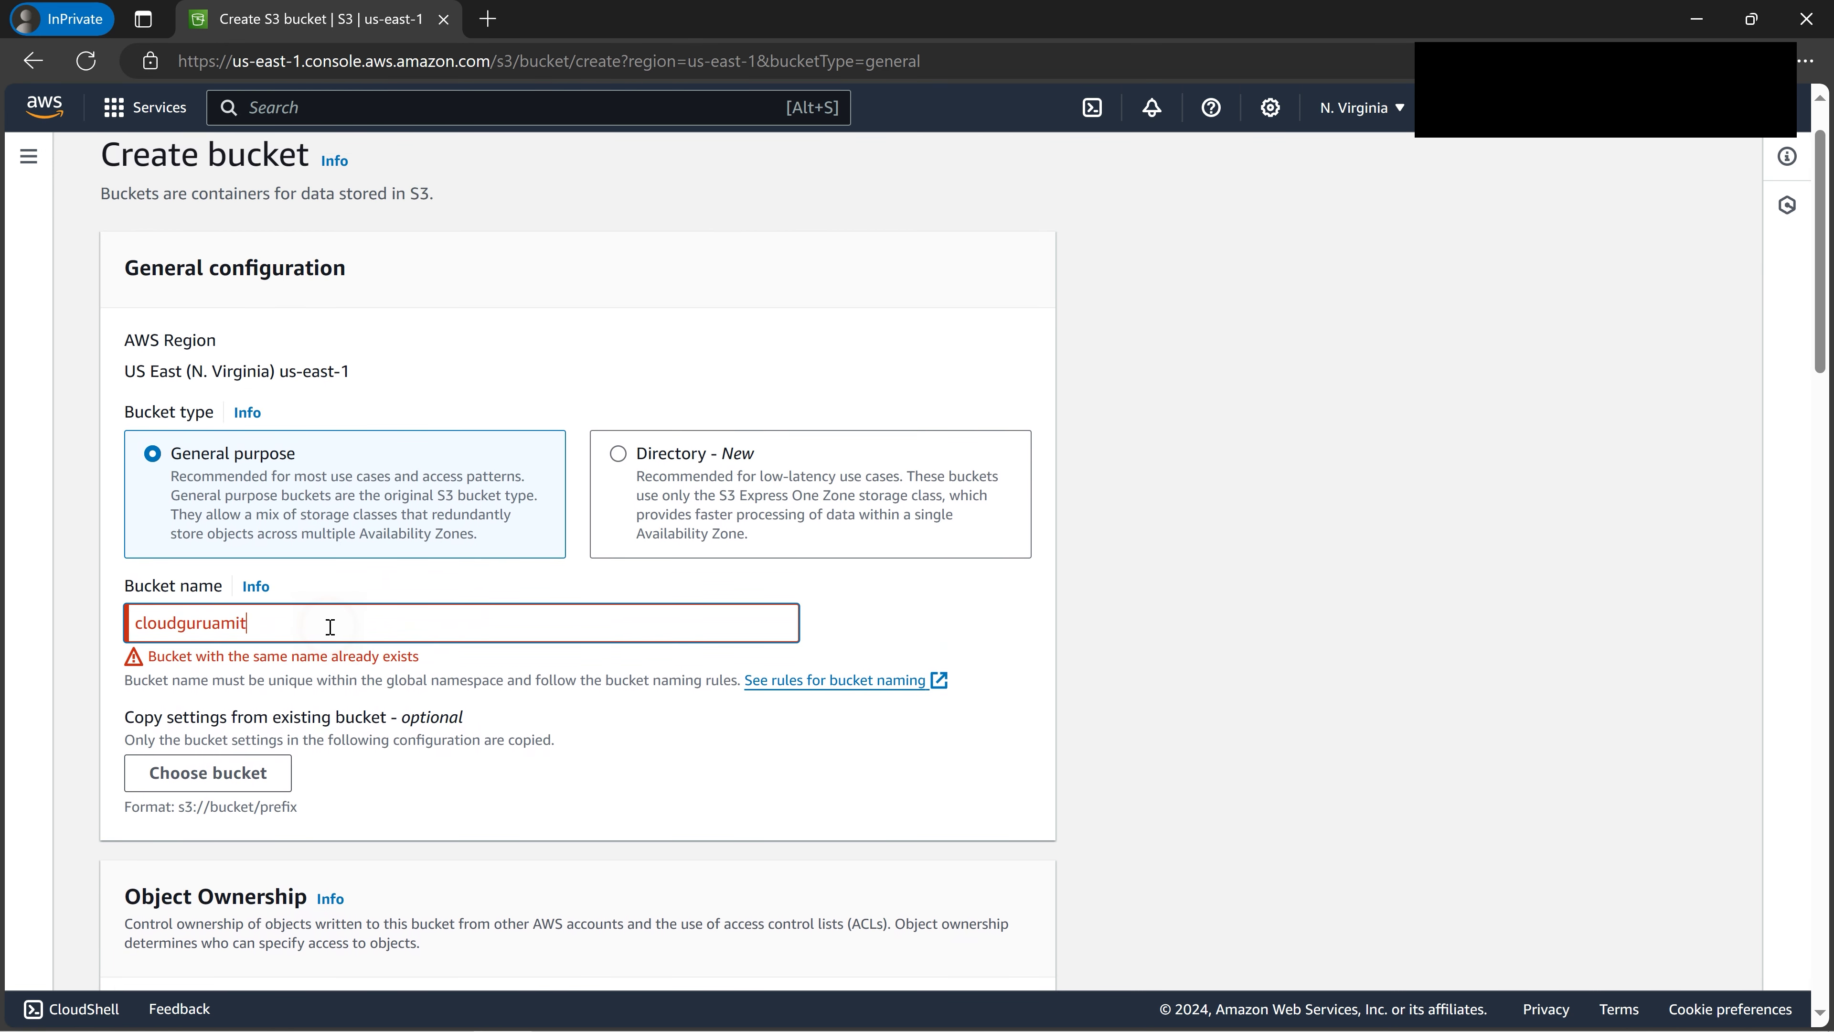
{"action": "type", "text": "007"}
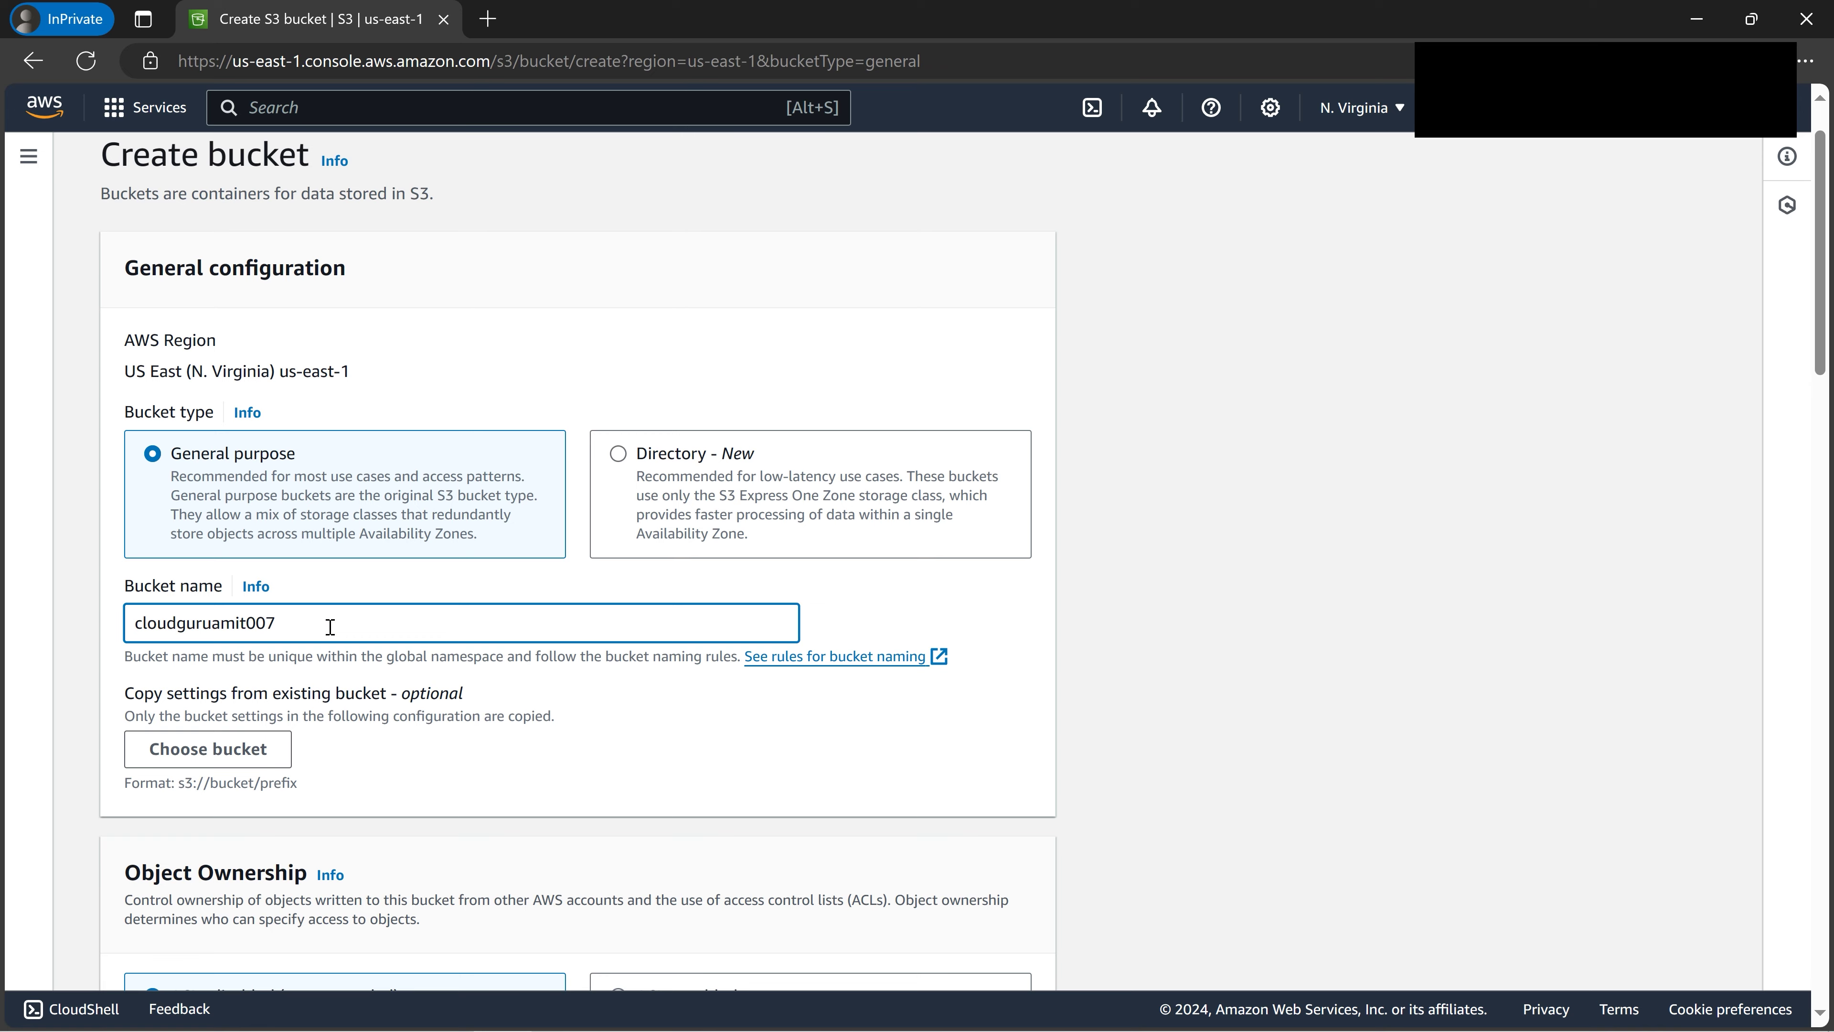
{"action": "scroll", "coordinate": [591, 686], "scroll_direction": "down", "scroll_amount": 20}
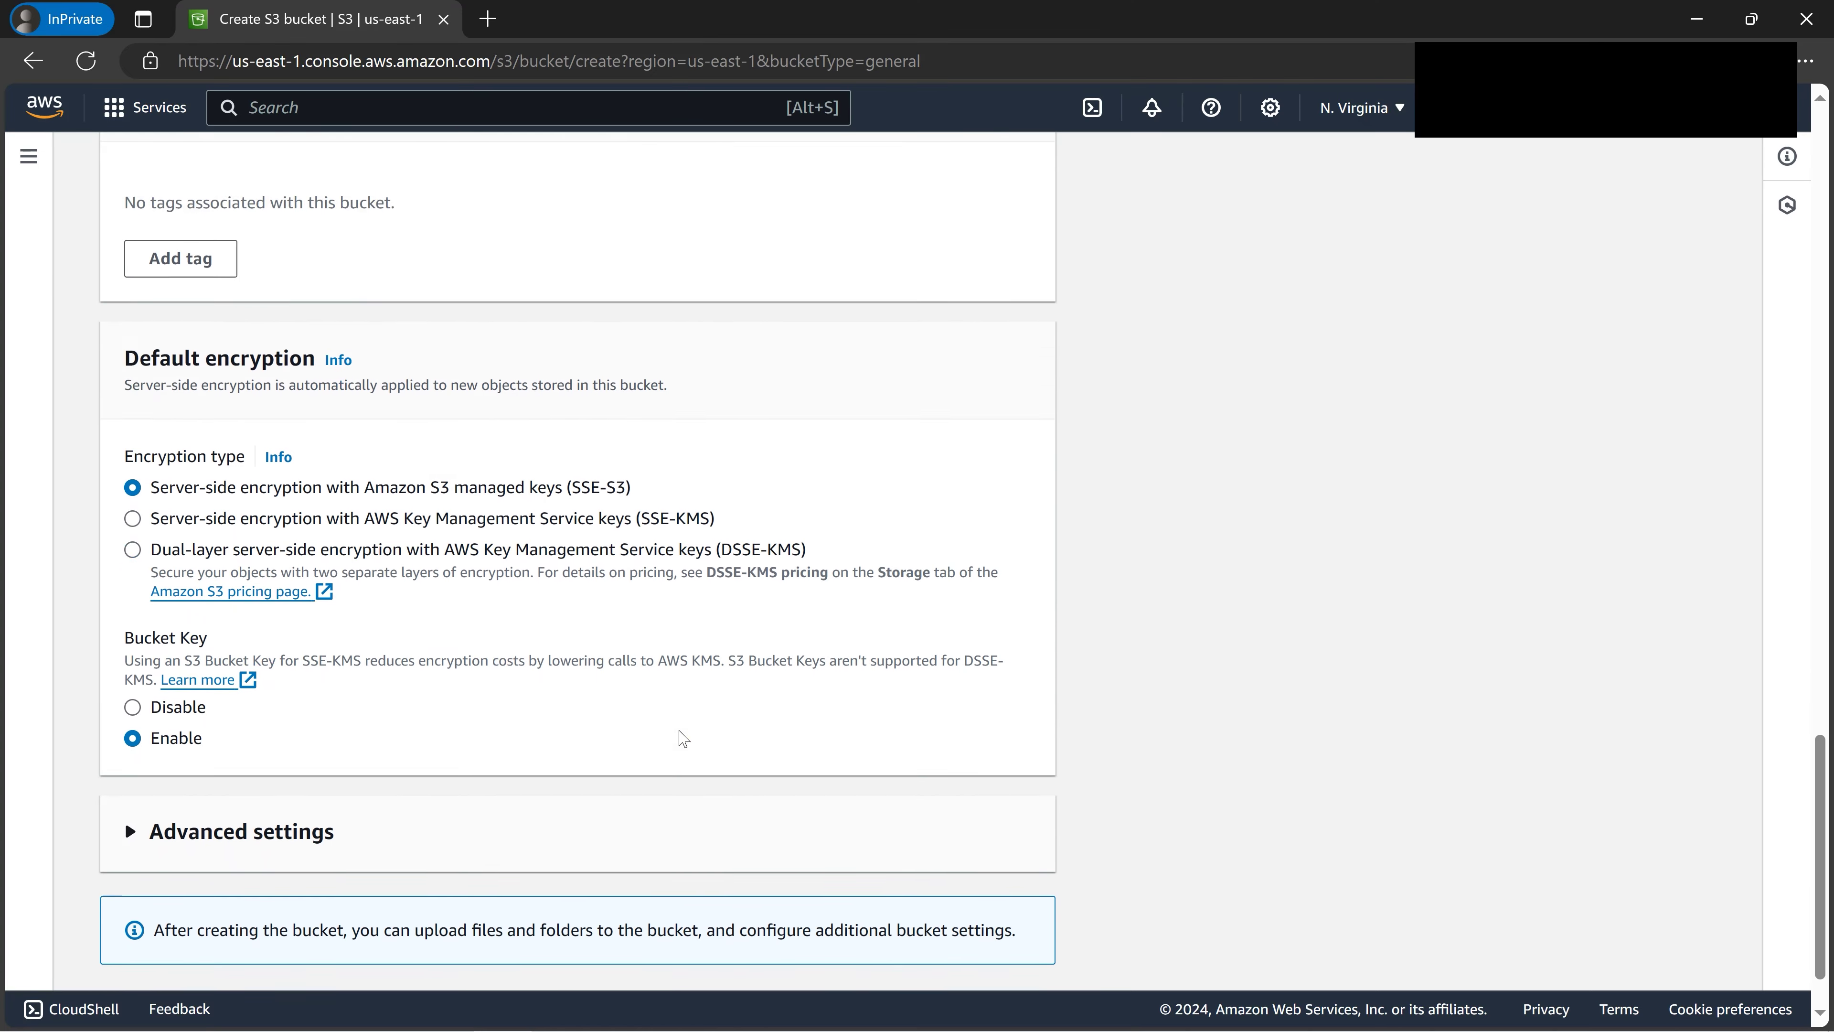
{"action": "left_click", "coordinate": [978, 951]}
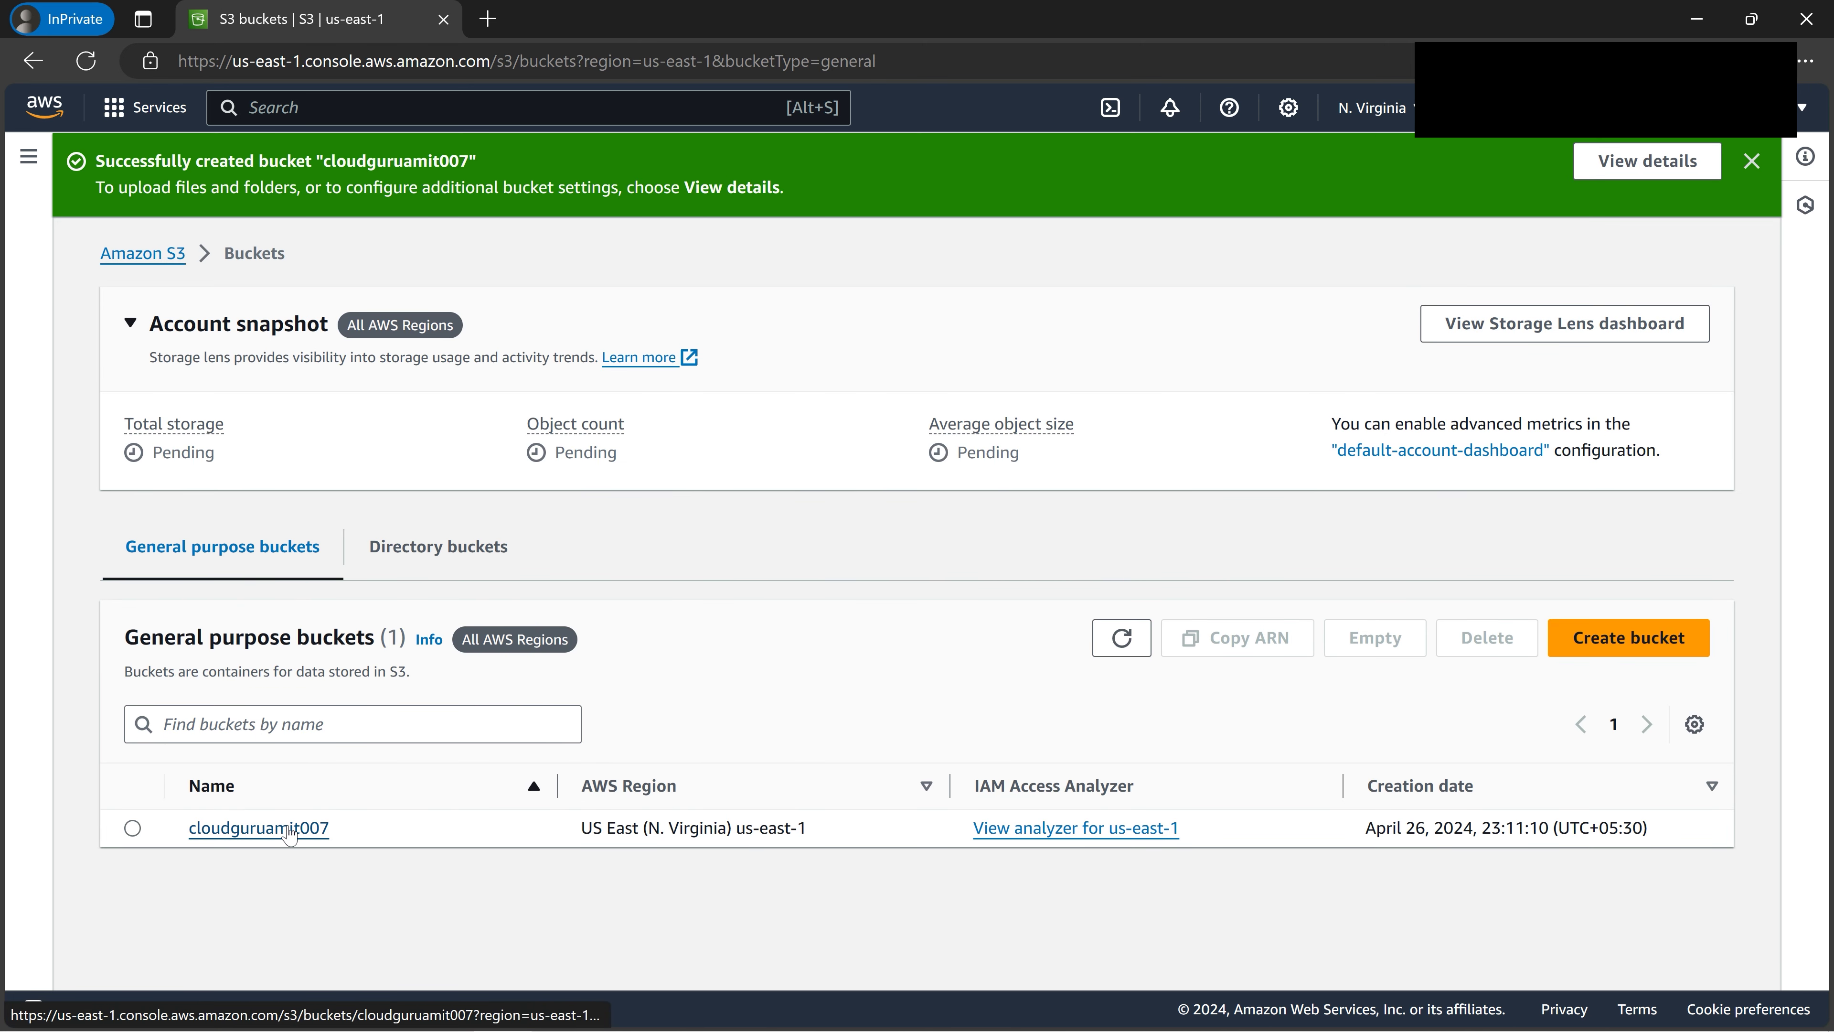
{"action": "left_click", "coordinate": [289, 831]}
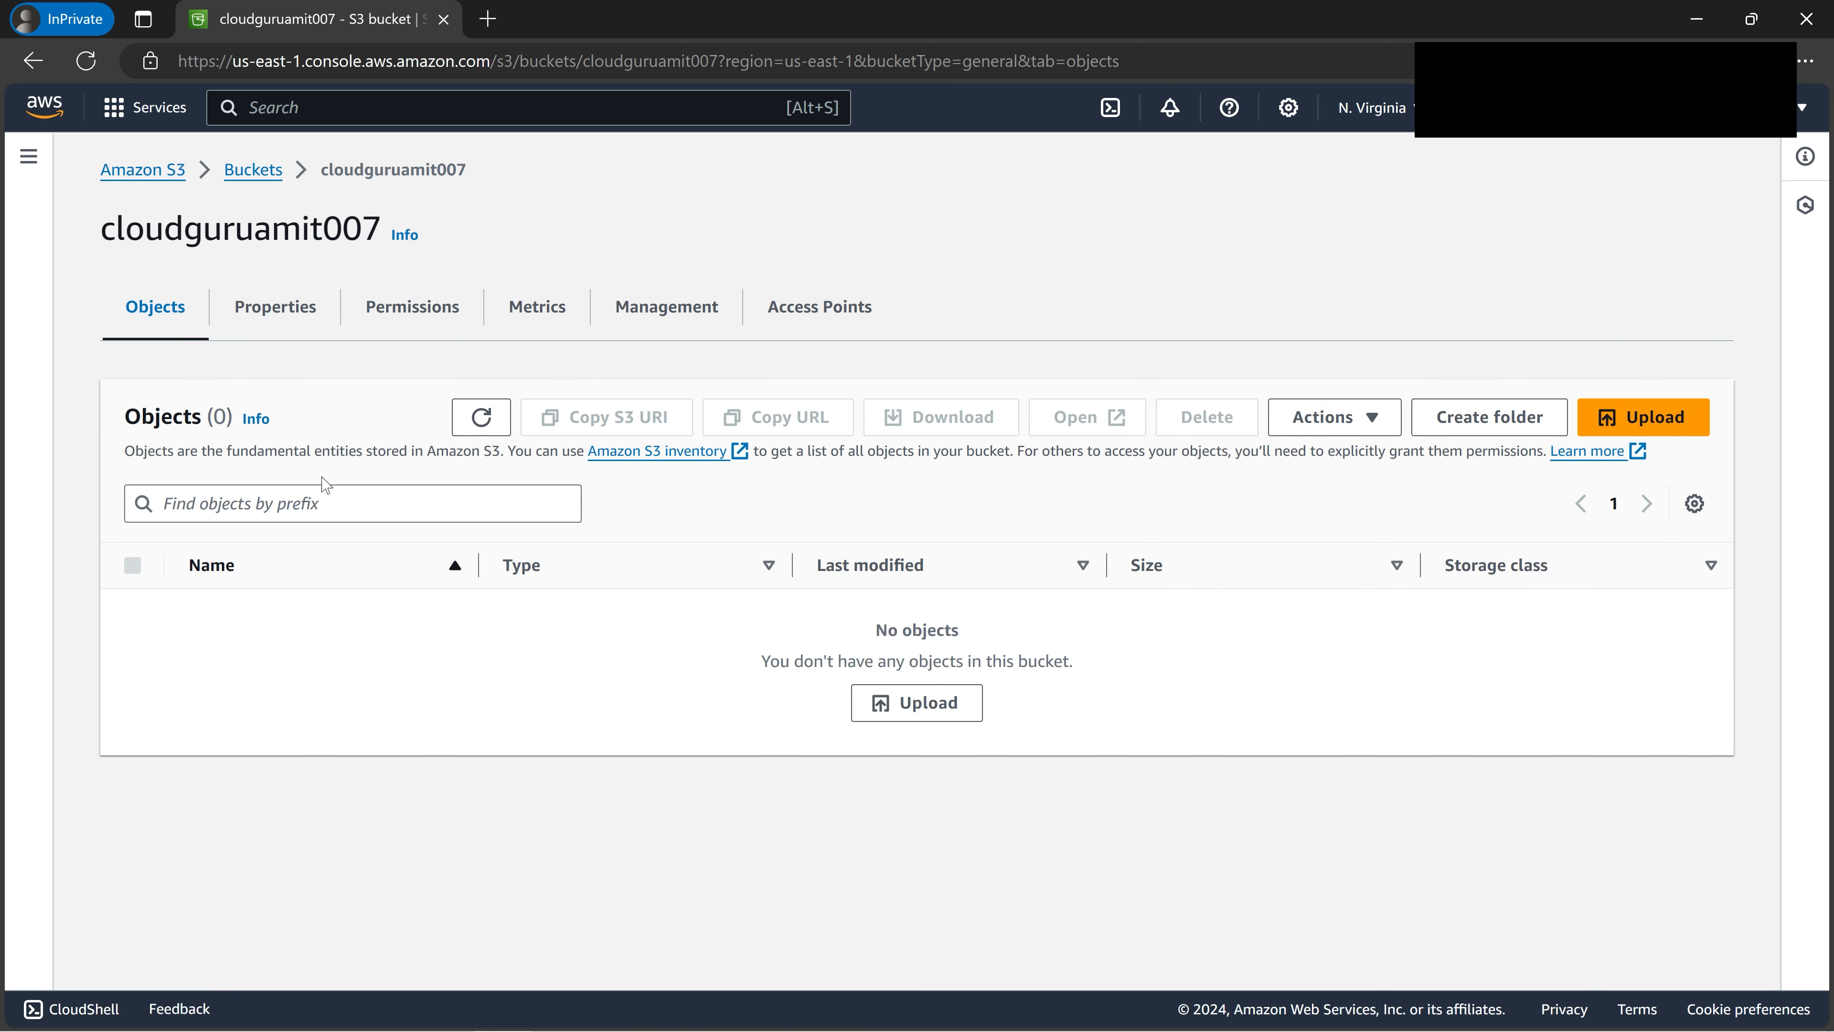
- Switch to the Static Website Files folder in File Explorer and review the index file's HTML code in Notepad
{"action": "left_click", "coordinate": [143, 1015]}
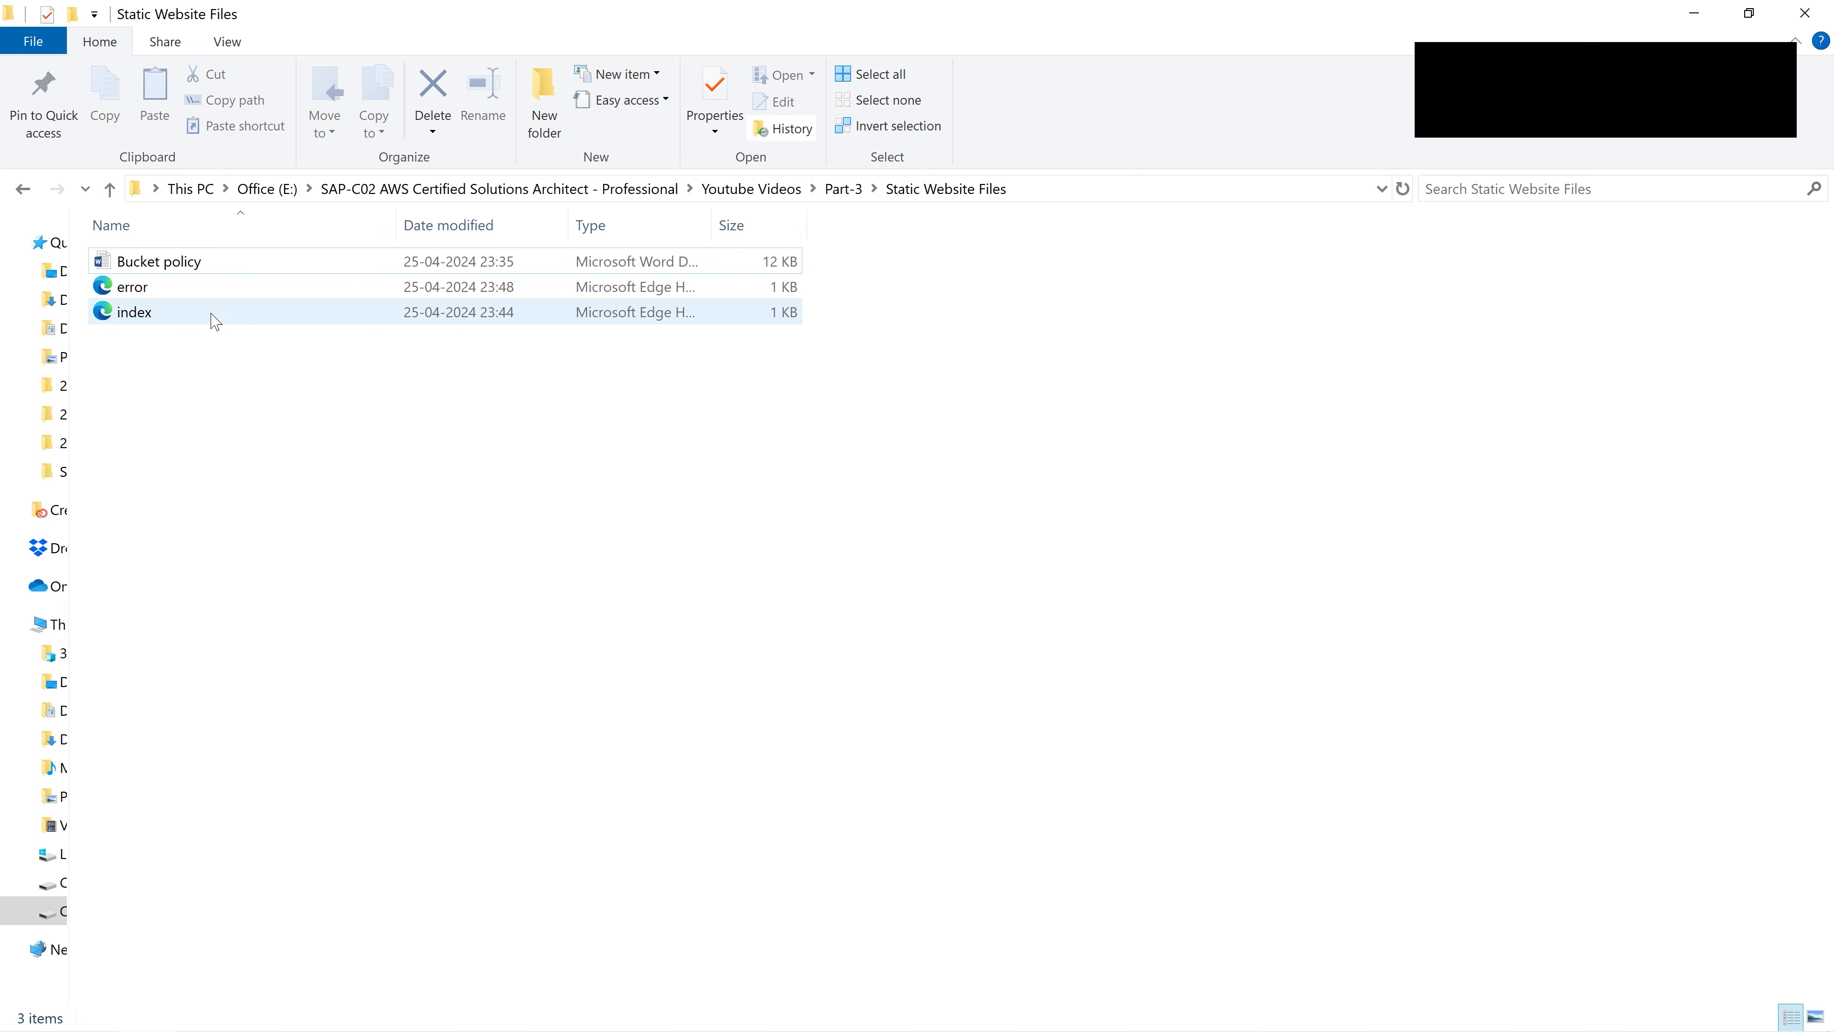
{"action": "left_click", "coordinate": [141, 316]}
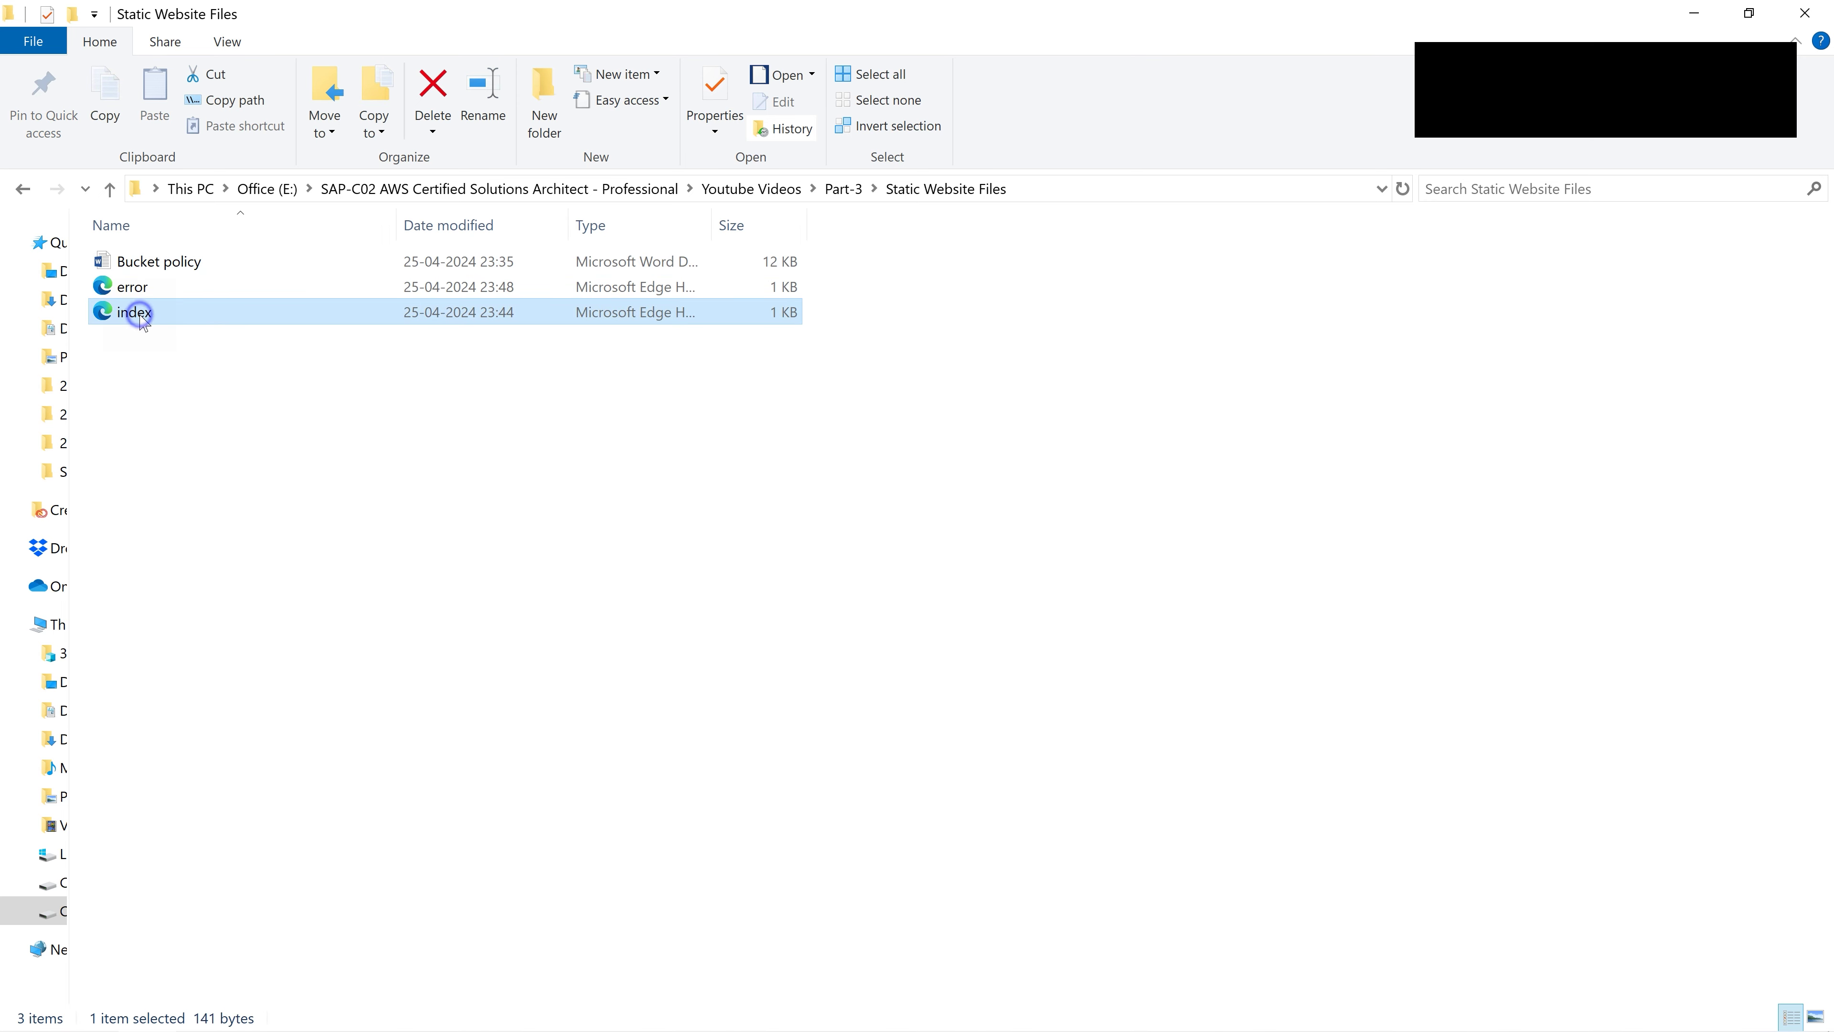
{"action": "right_click", "coordinate": [140, 315]}
{"action": "mouse_move", "coordinate": [422, 492]}
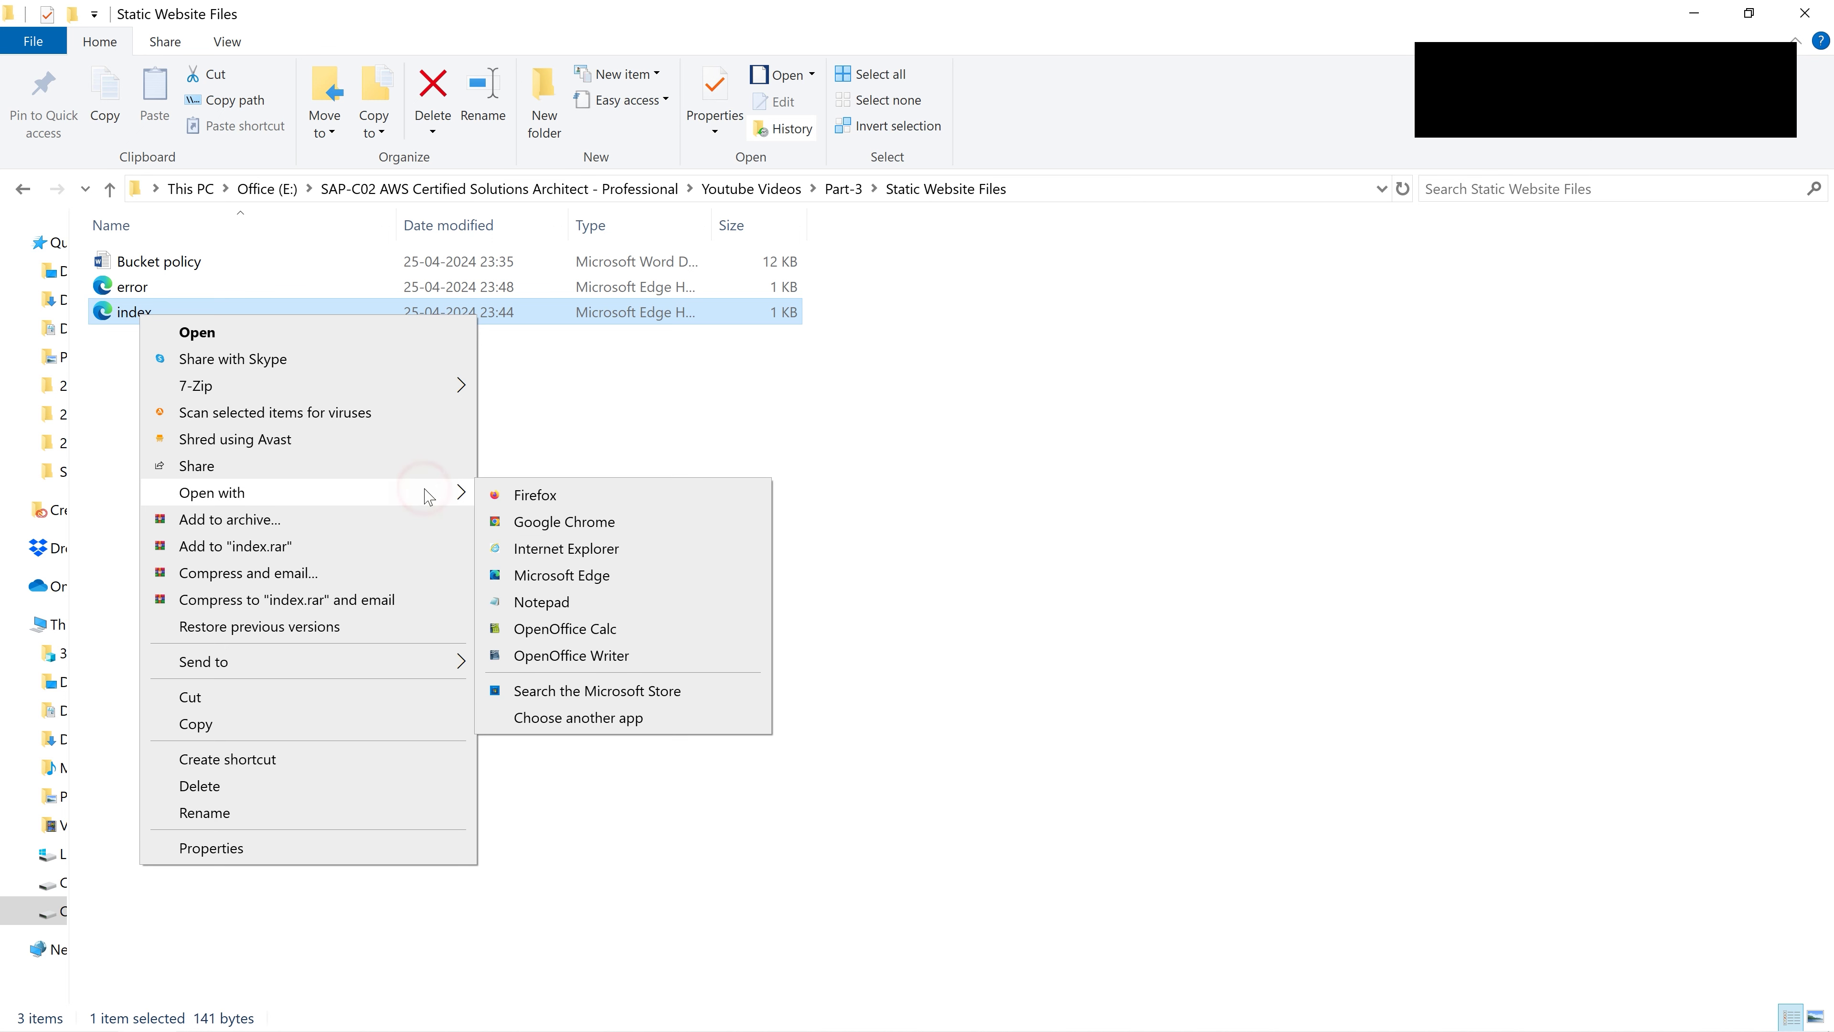
{"action": "left_click", "coordinate": [548, 602]}
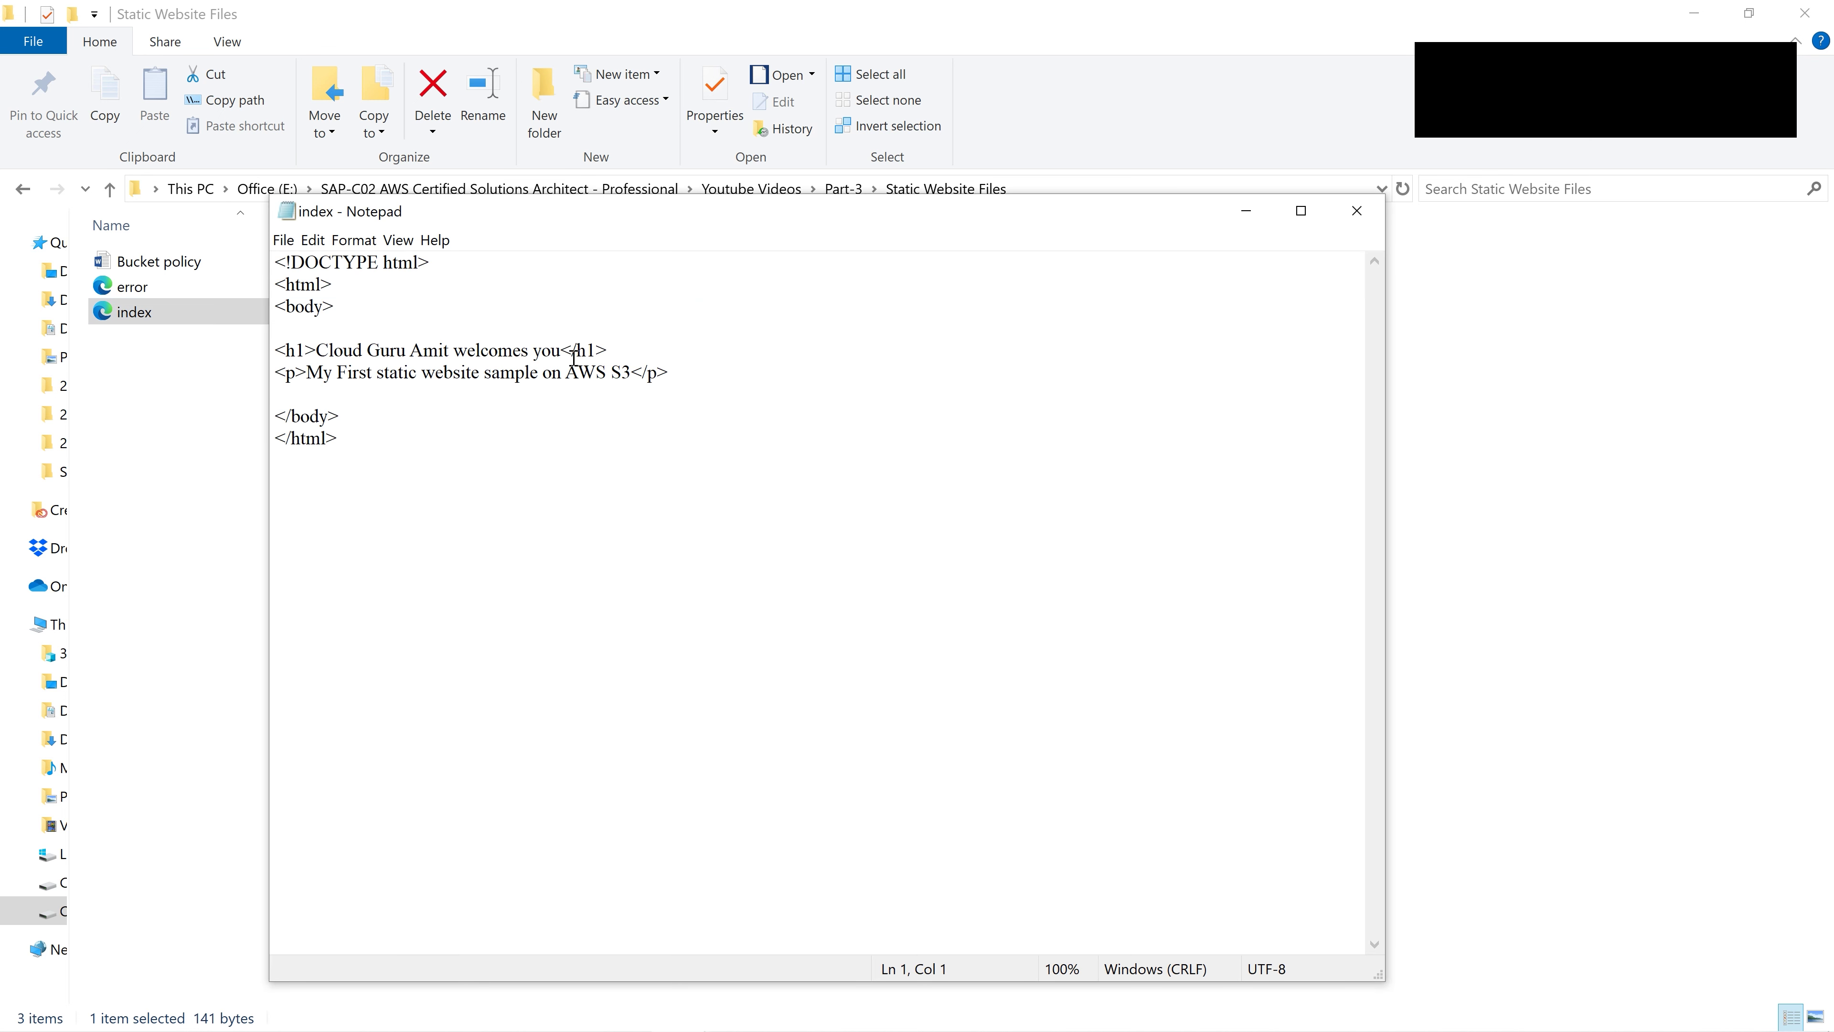
{"action": "left_click_drag", "start_coordinate": [695, 227], "coordinate": [778, 360]}
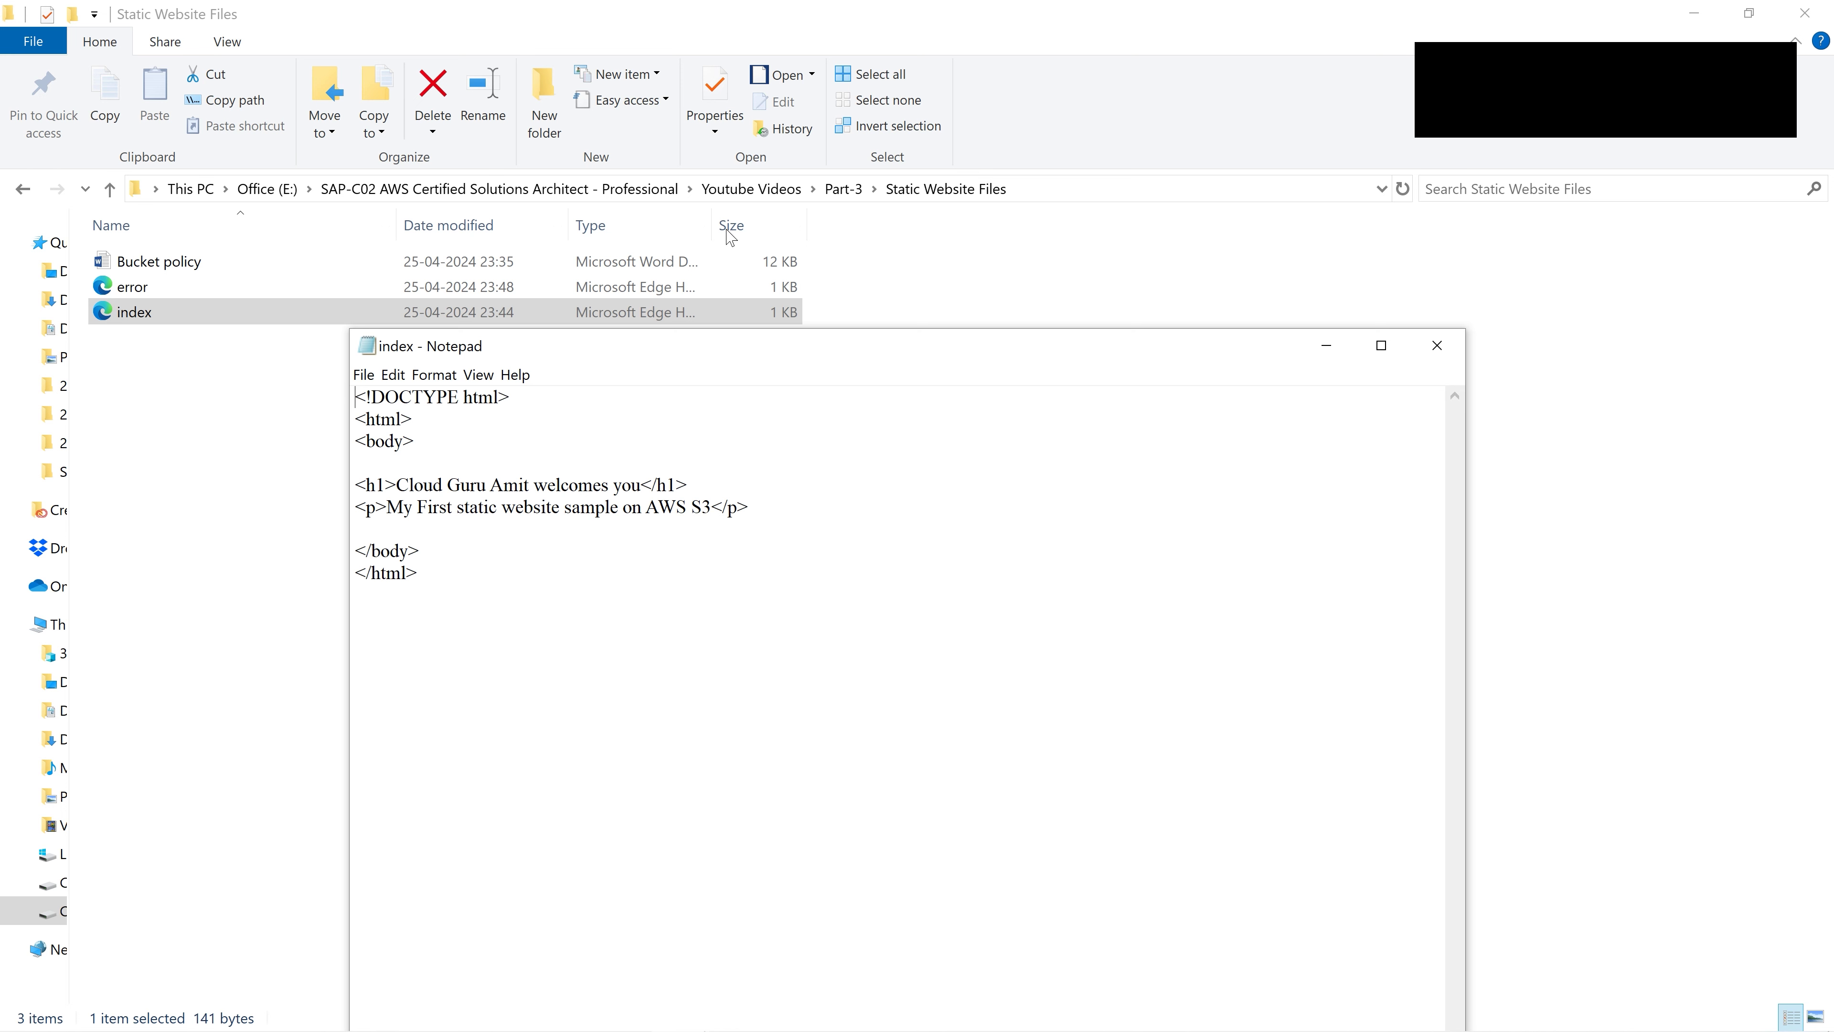
{"action": "left_click_drag", "start_coordinate": [712, 224], "coordinate": [821, 221]}
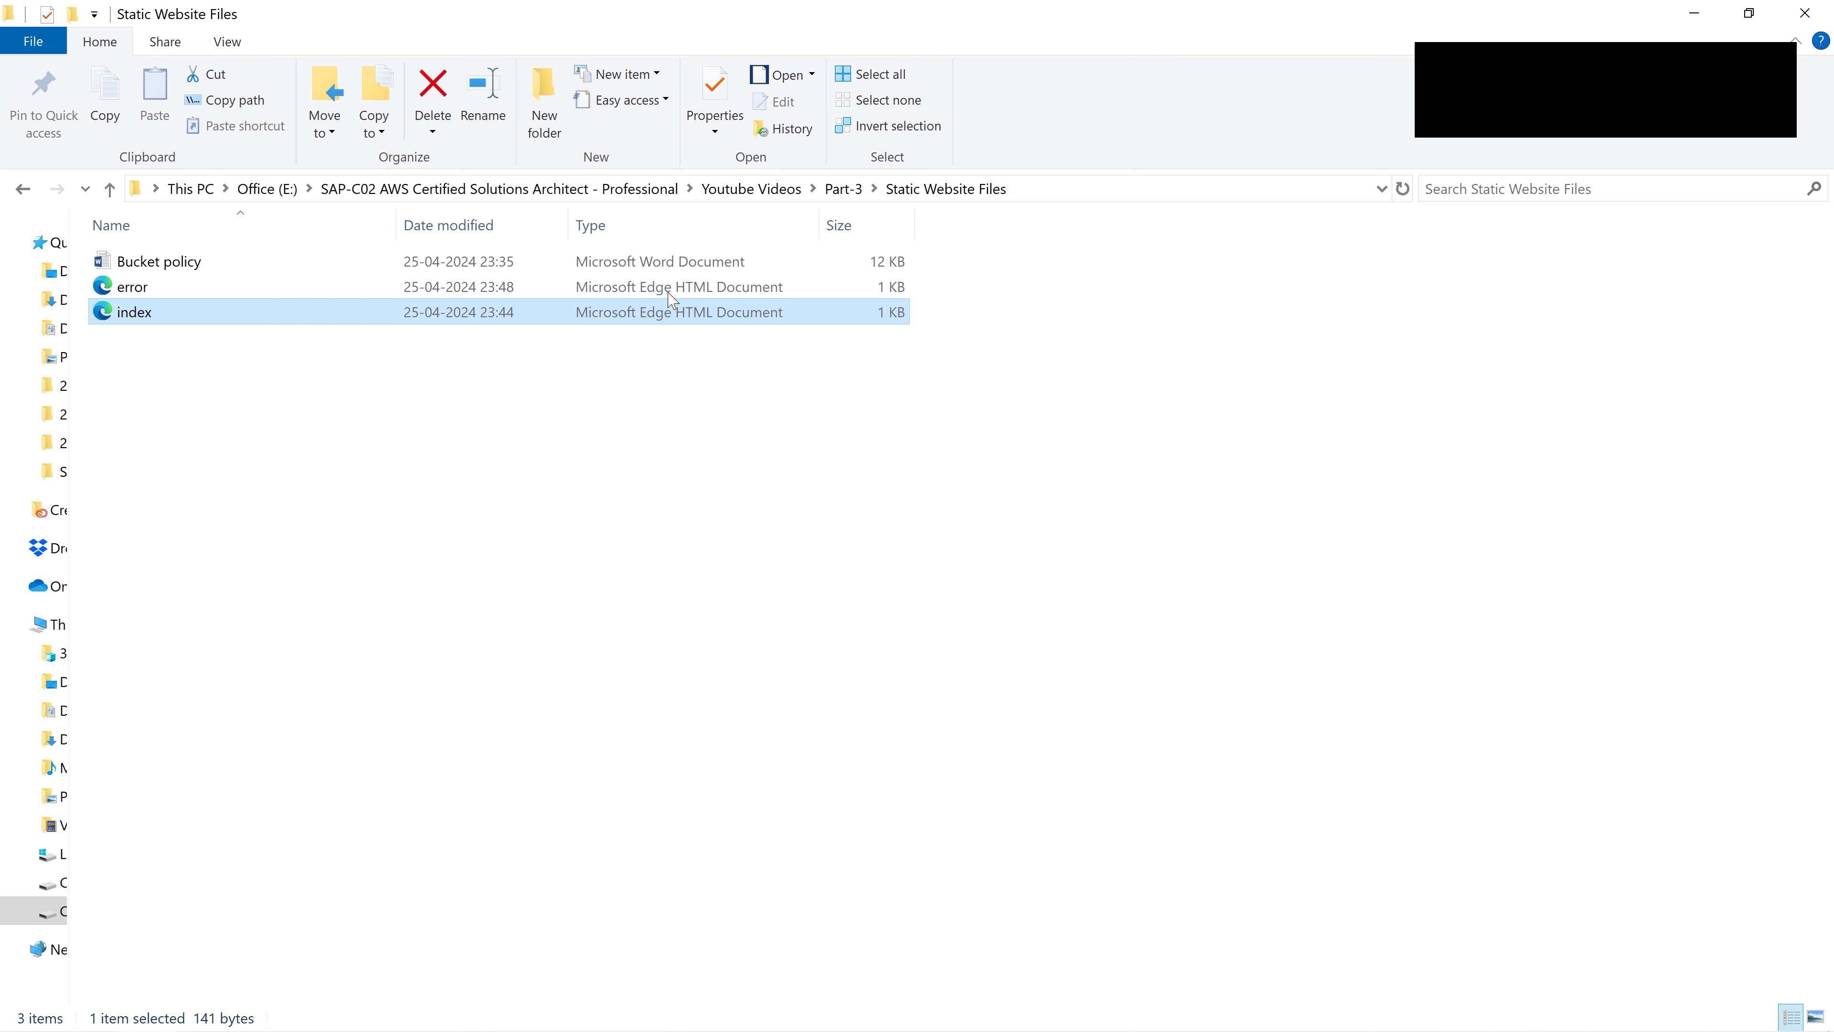
- Review the error file's HTML code in Notepad and close it
{"action": "left_click", "coordinate": [132, 292], "text": "ctrl"}
{"action": "left_click", "coordinate": [132, 292]}
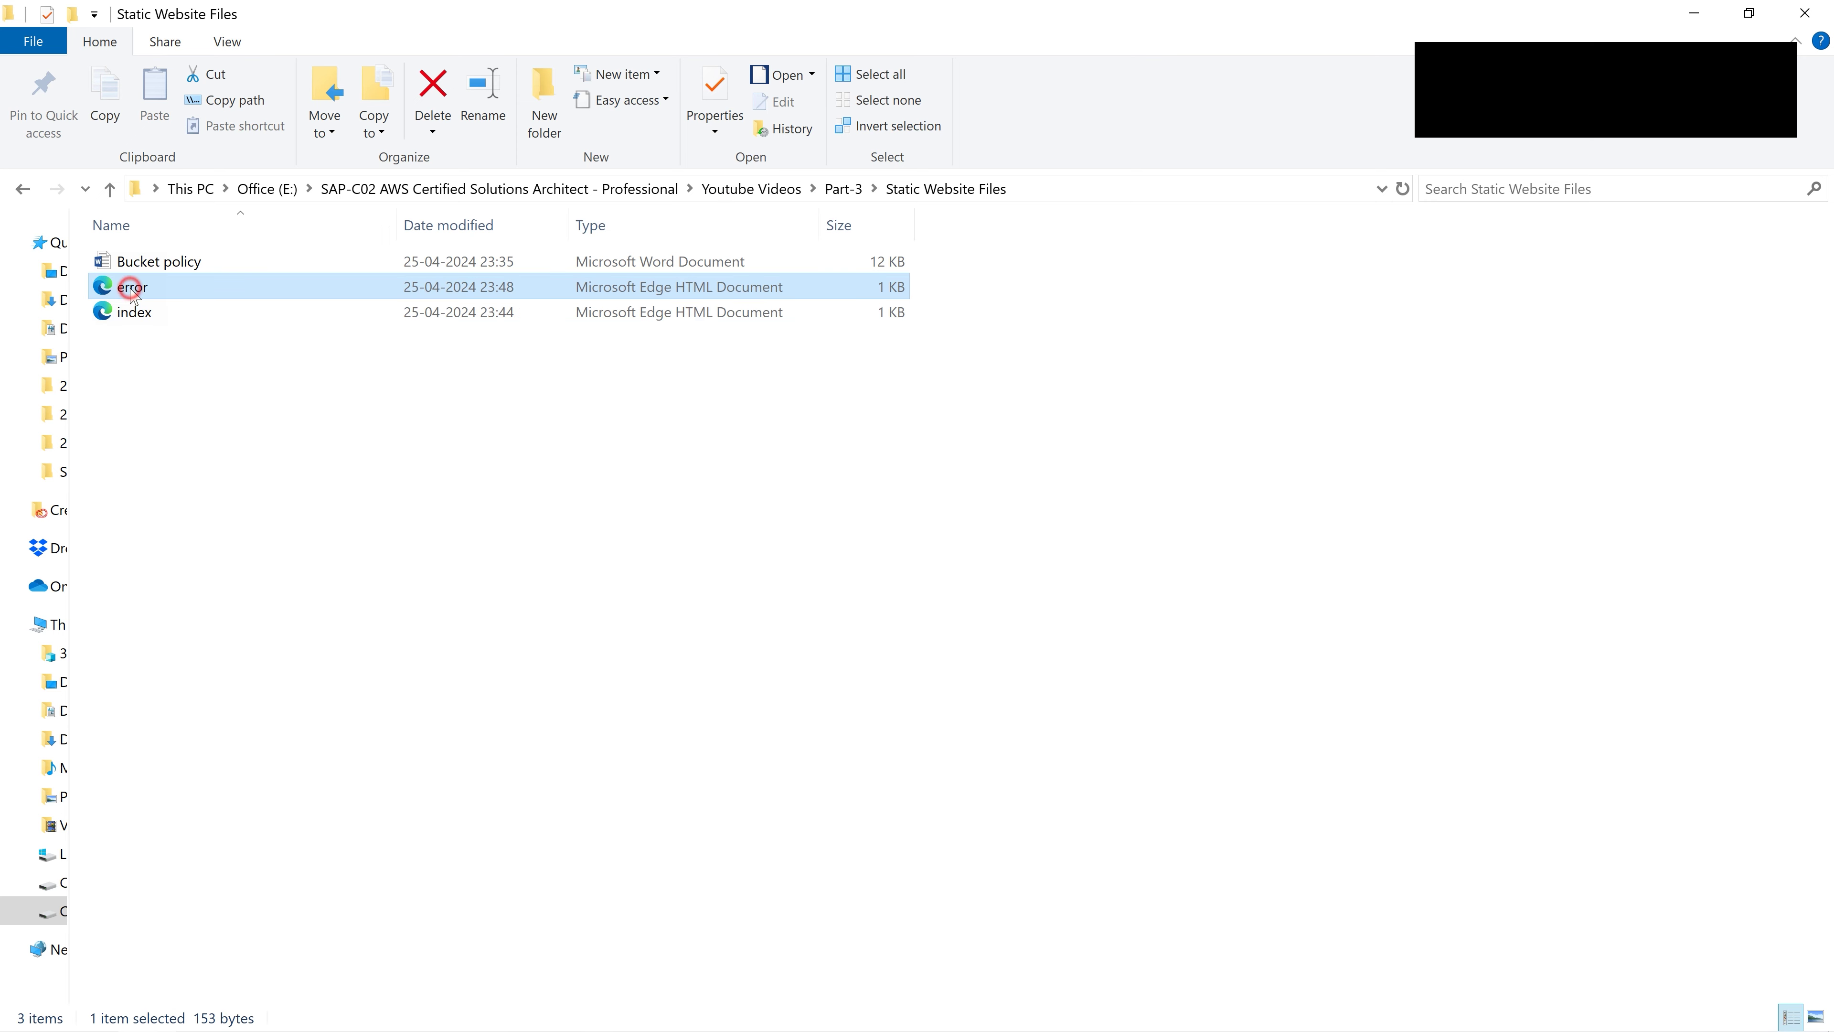
{"action": "right_click", "coordinate": [131, 288]}
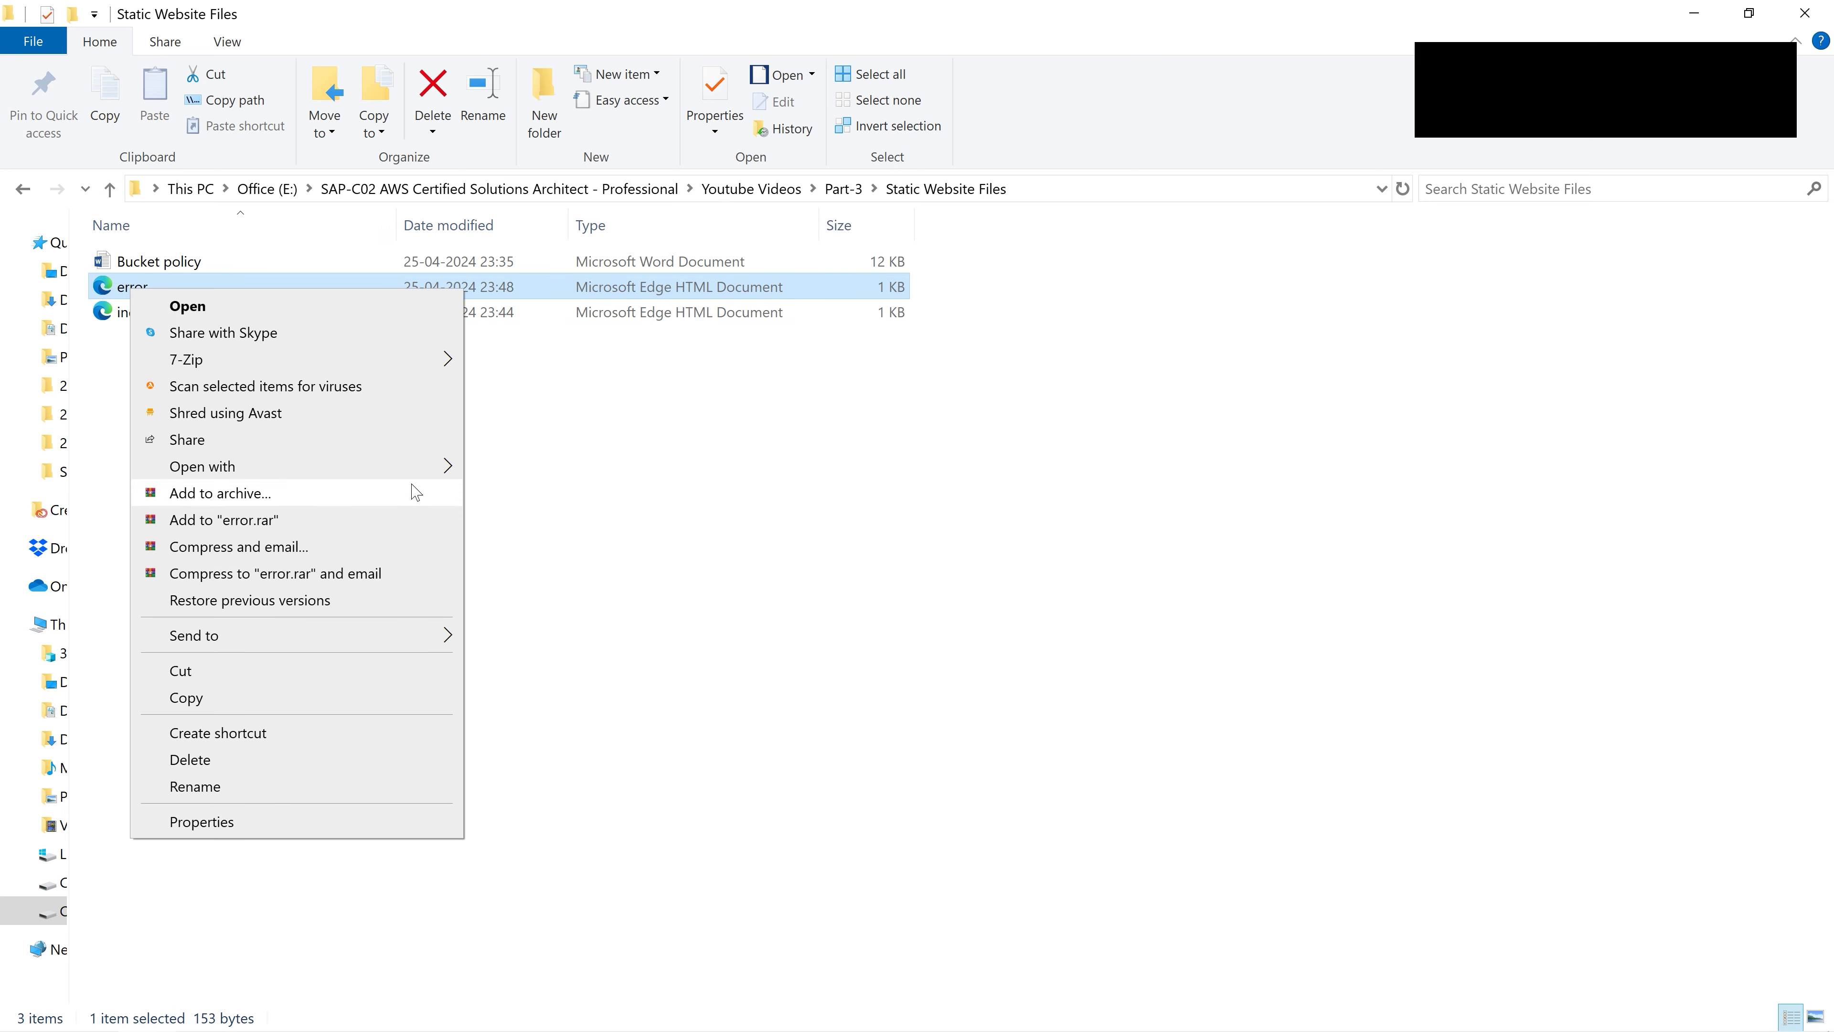
{"action": "mouse_move", "coordinate": [409, 468]}
{"action": "left_click", "coordinate": [528, 576]}
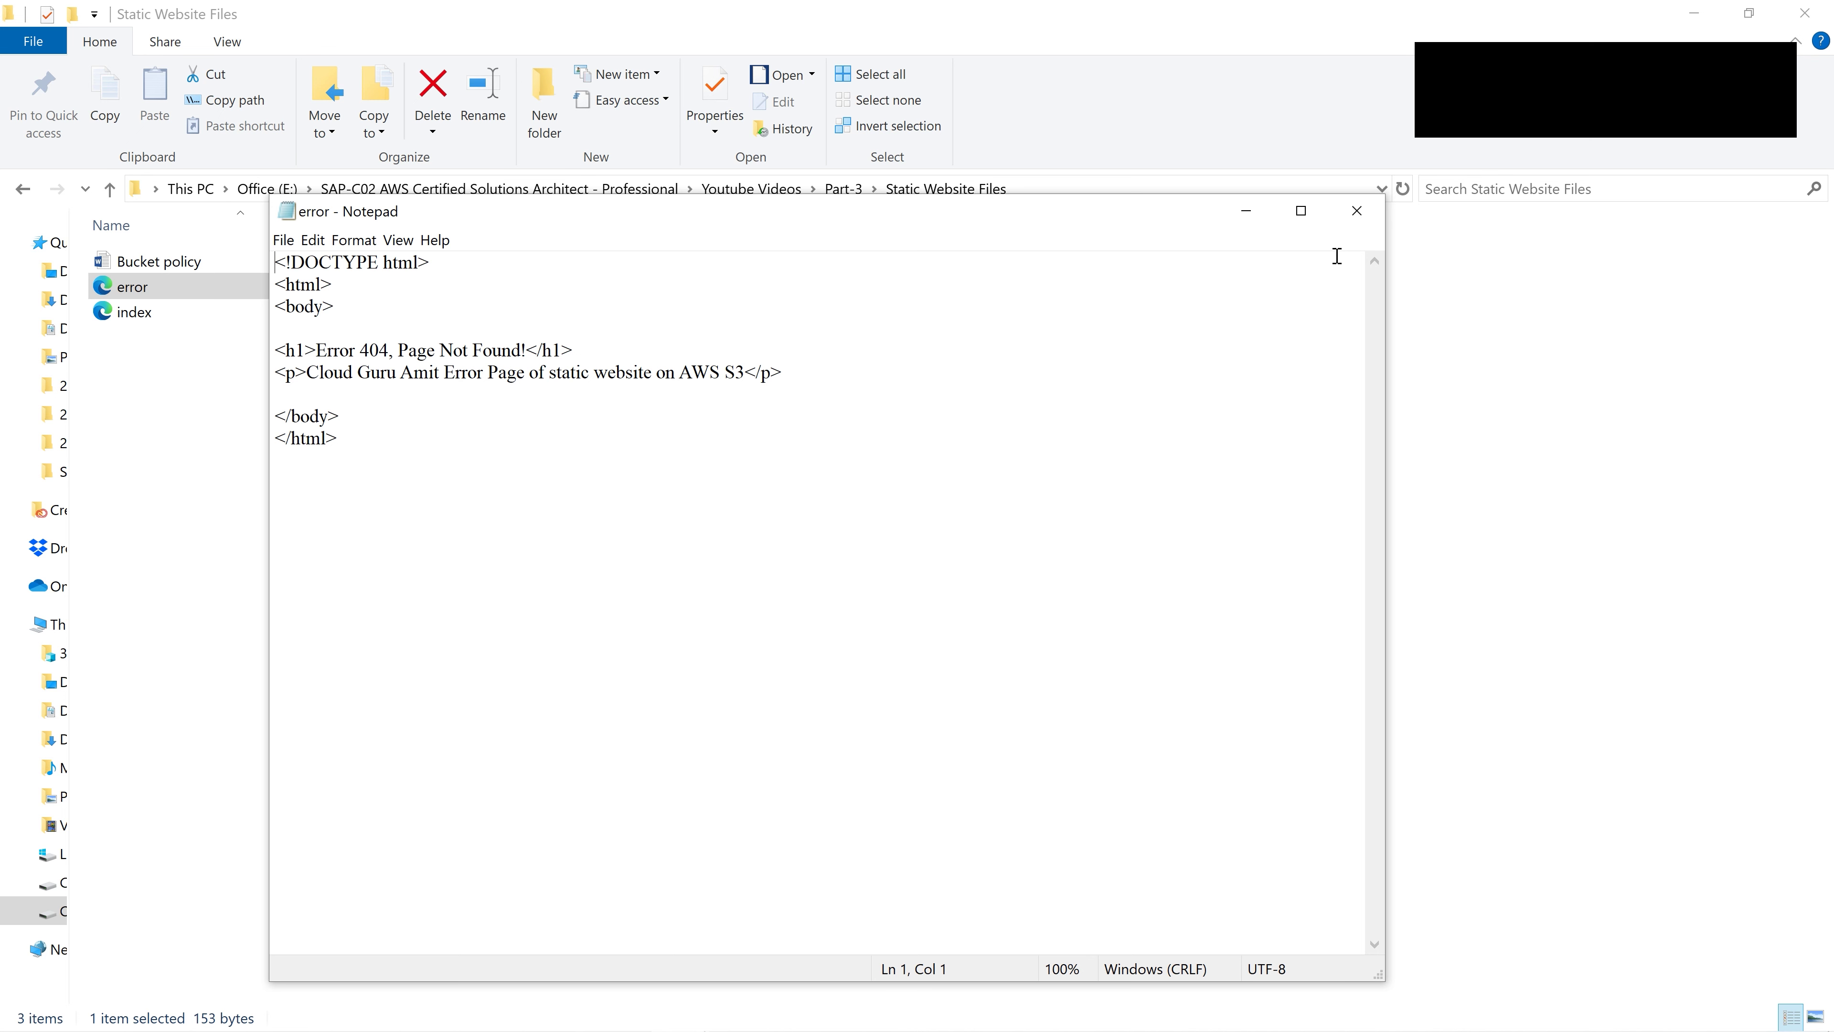
{"action": "left_click", "coordinate": [1357, 210]}
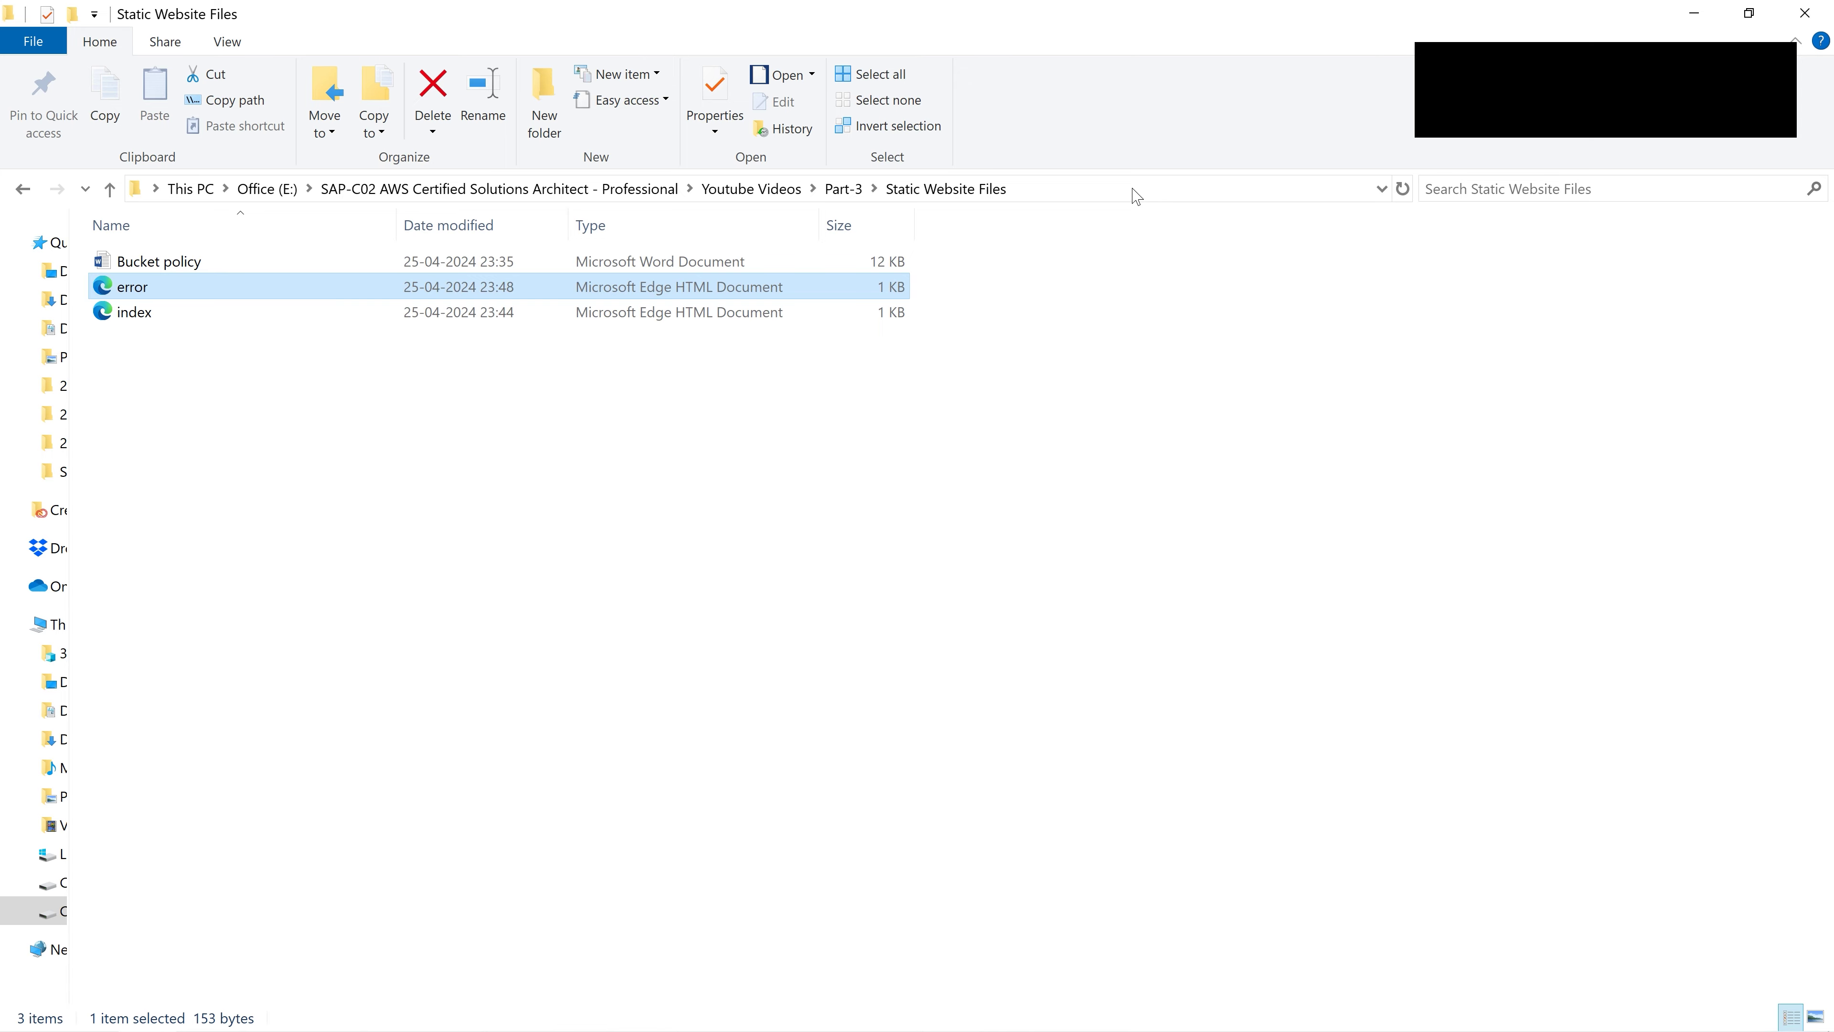
{"action": "left_click", "coordinate": [1136, 192]}
- Switch back to the S3 console in the browser and upload error.html and index.html to the bucket
{"action": "key", "text": "alt+Tab"}
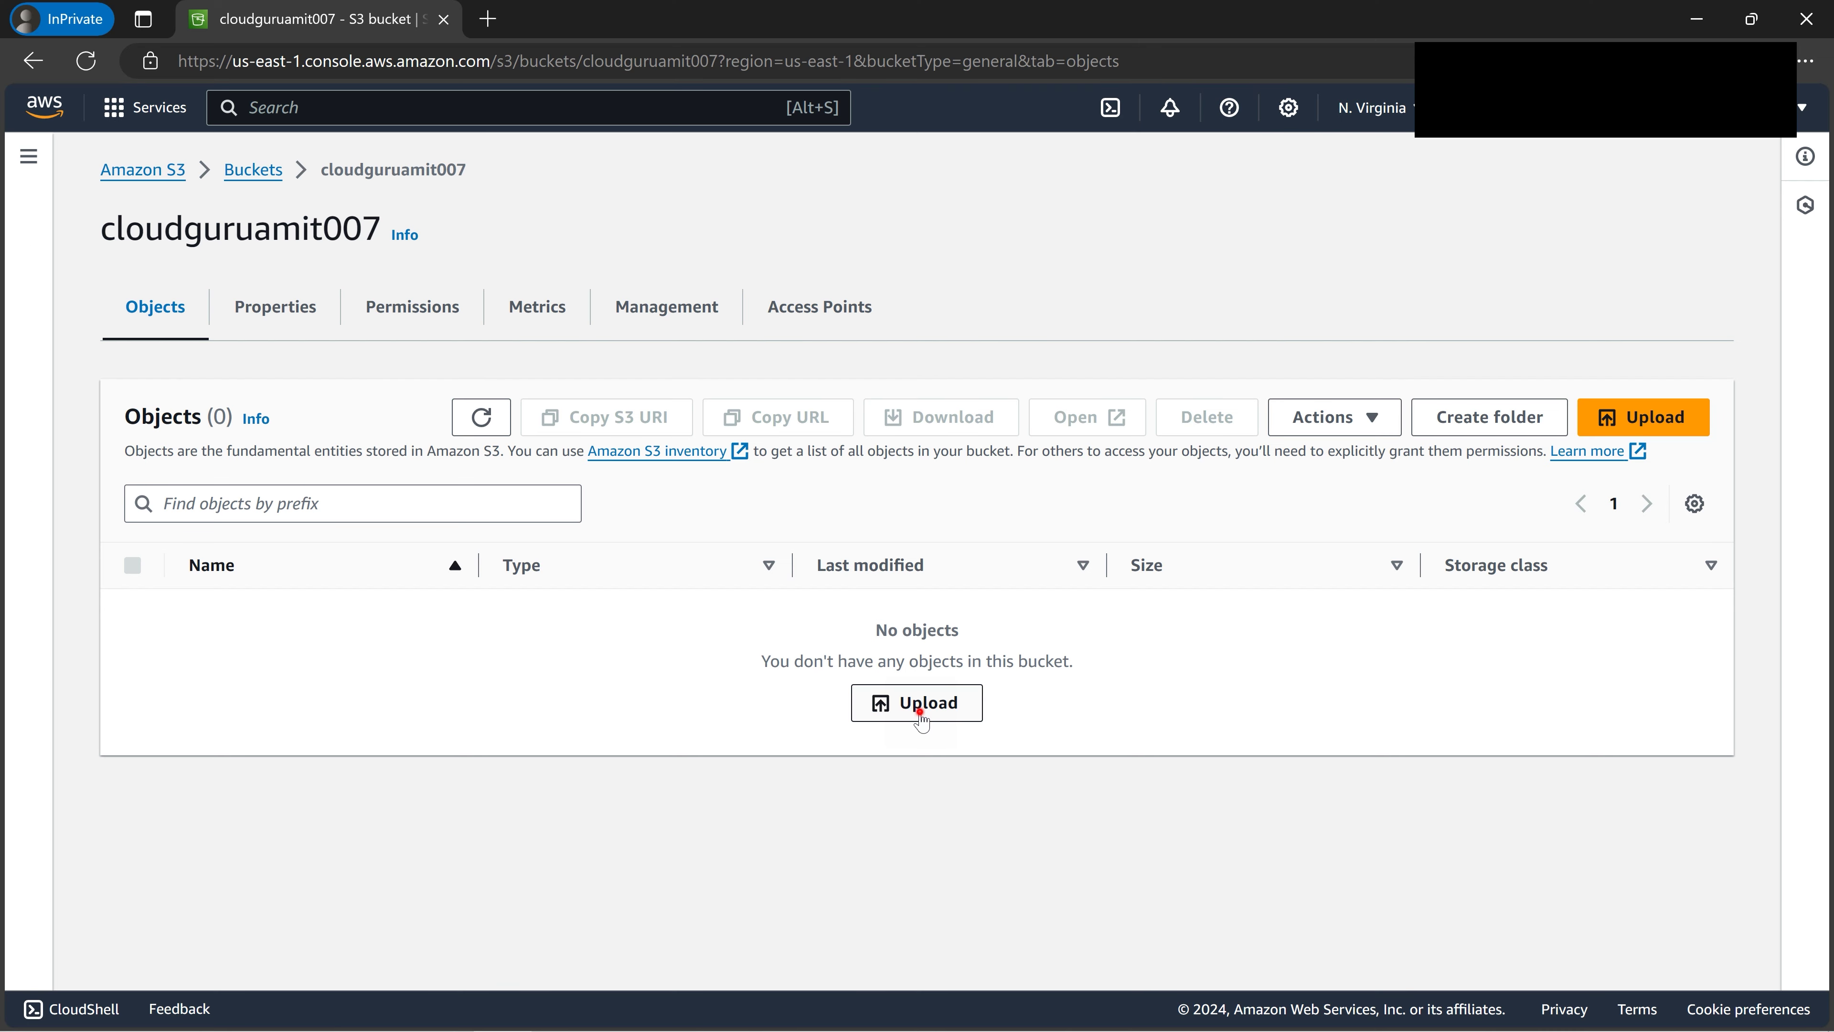
{"action": "left_click", "coordinate": [916, 703]}
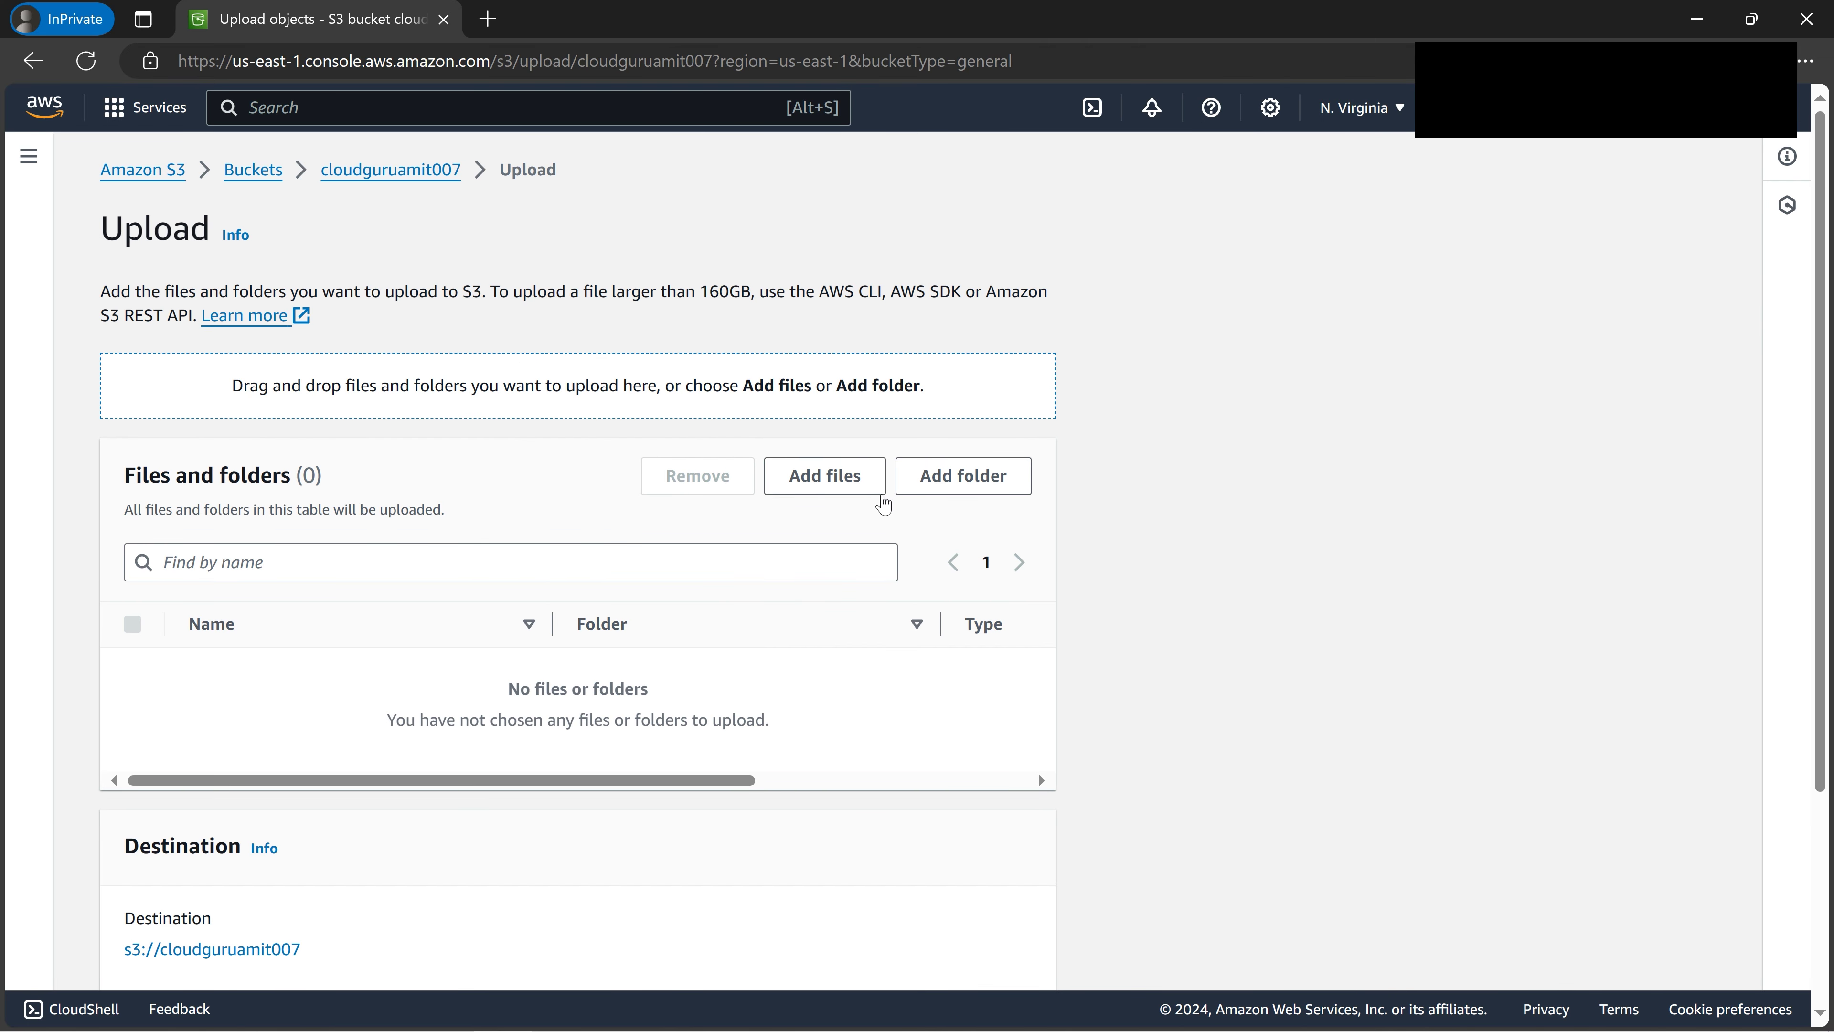
{"action": "left_click", "coordinate": [834, 496]}
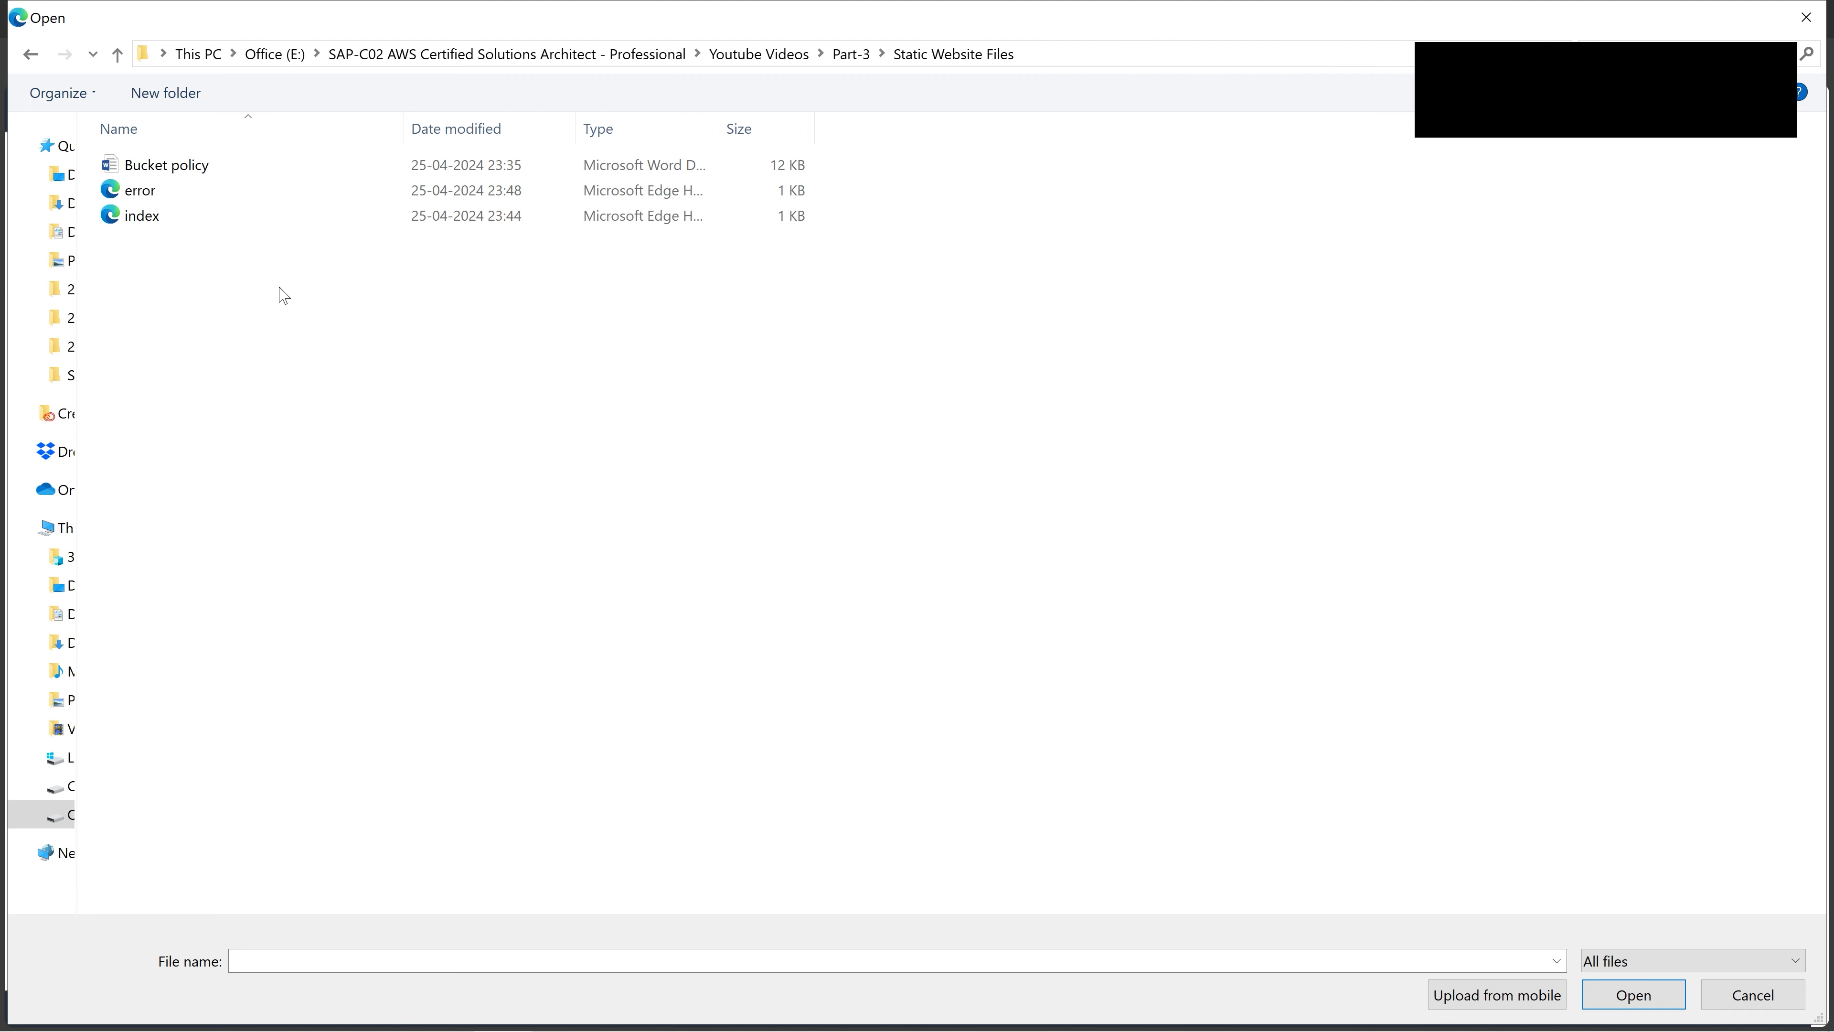
{"action": "left_click_drag", "start_coordinate": [258, 275], "coordinate": [143, 190]}
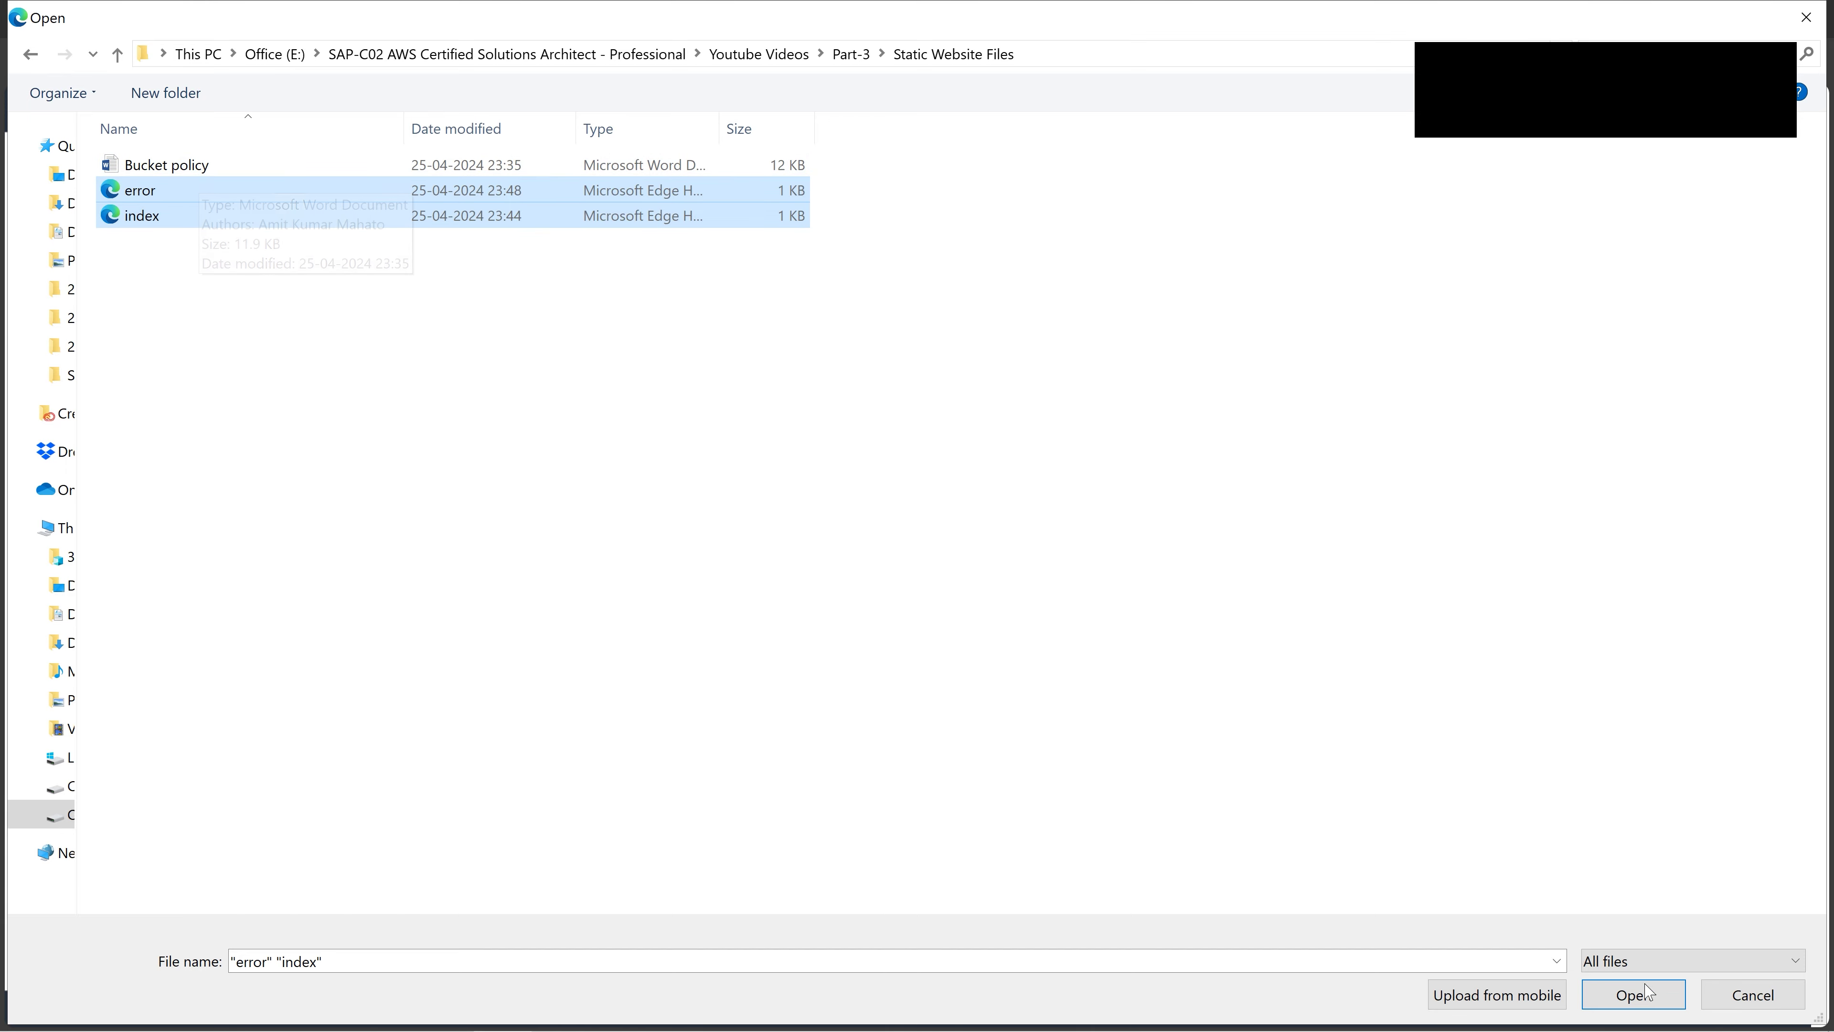
{"action": "left_click", "coordinate": [1632, 993]}
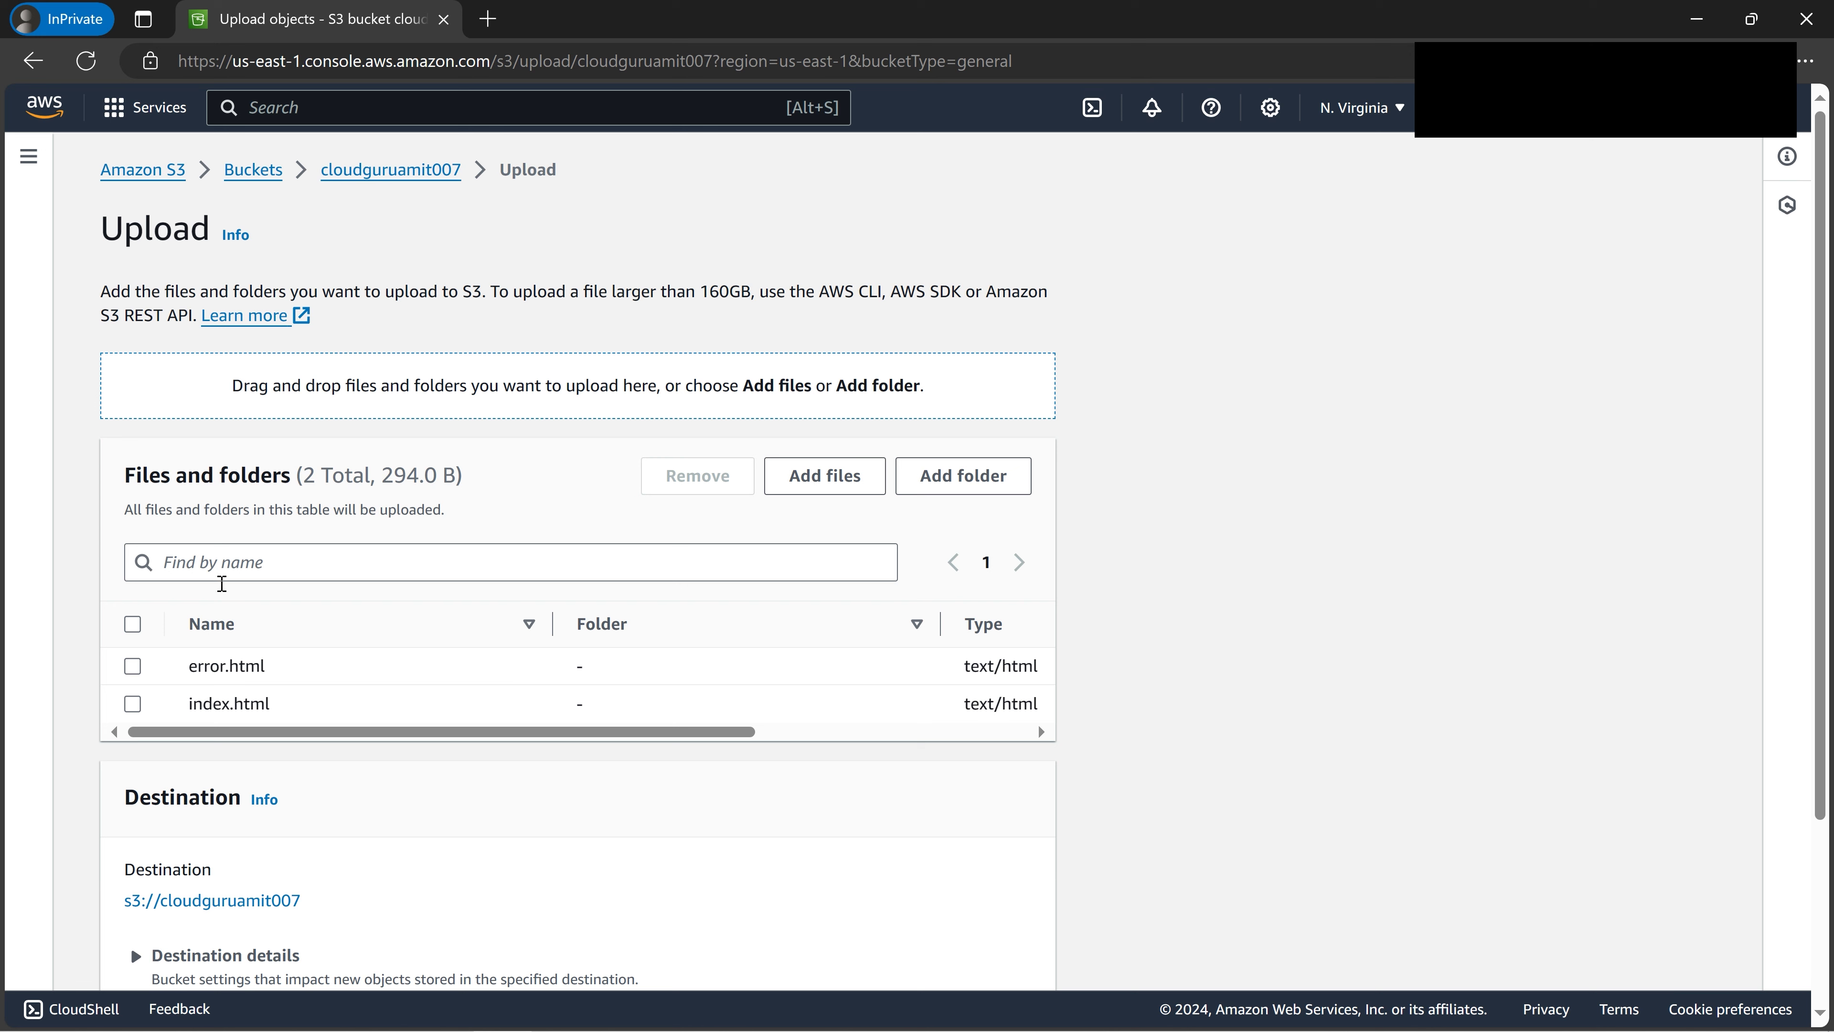
{"action": "left_click", "coordinate": [133, 623]}
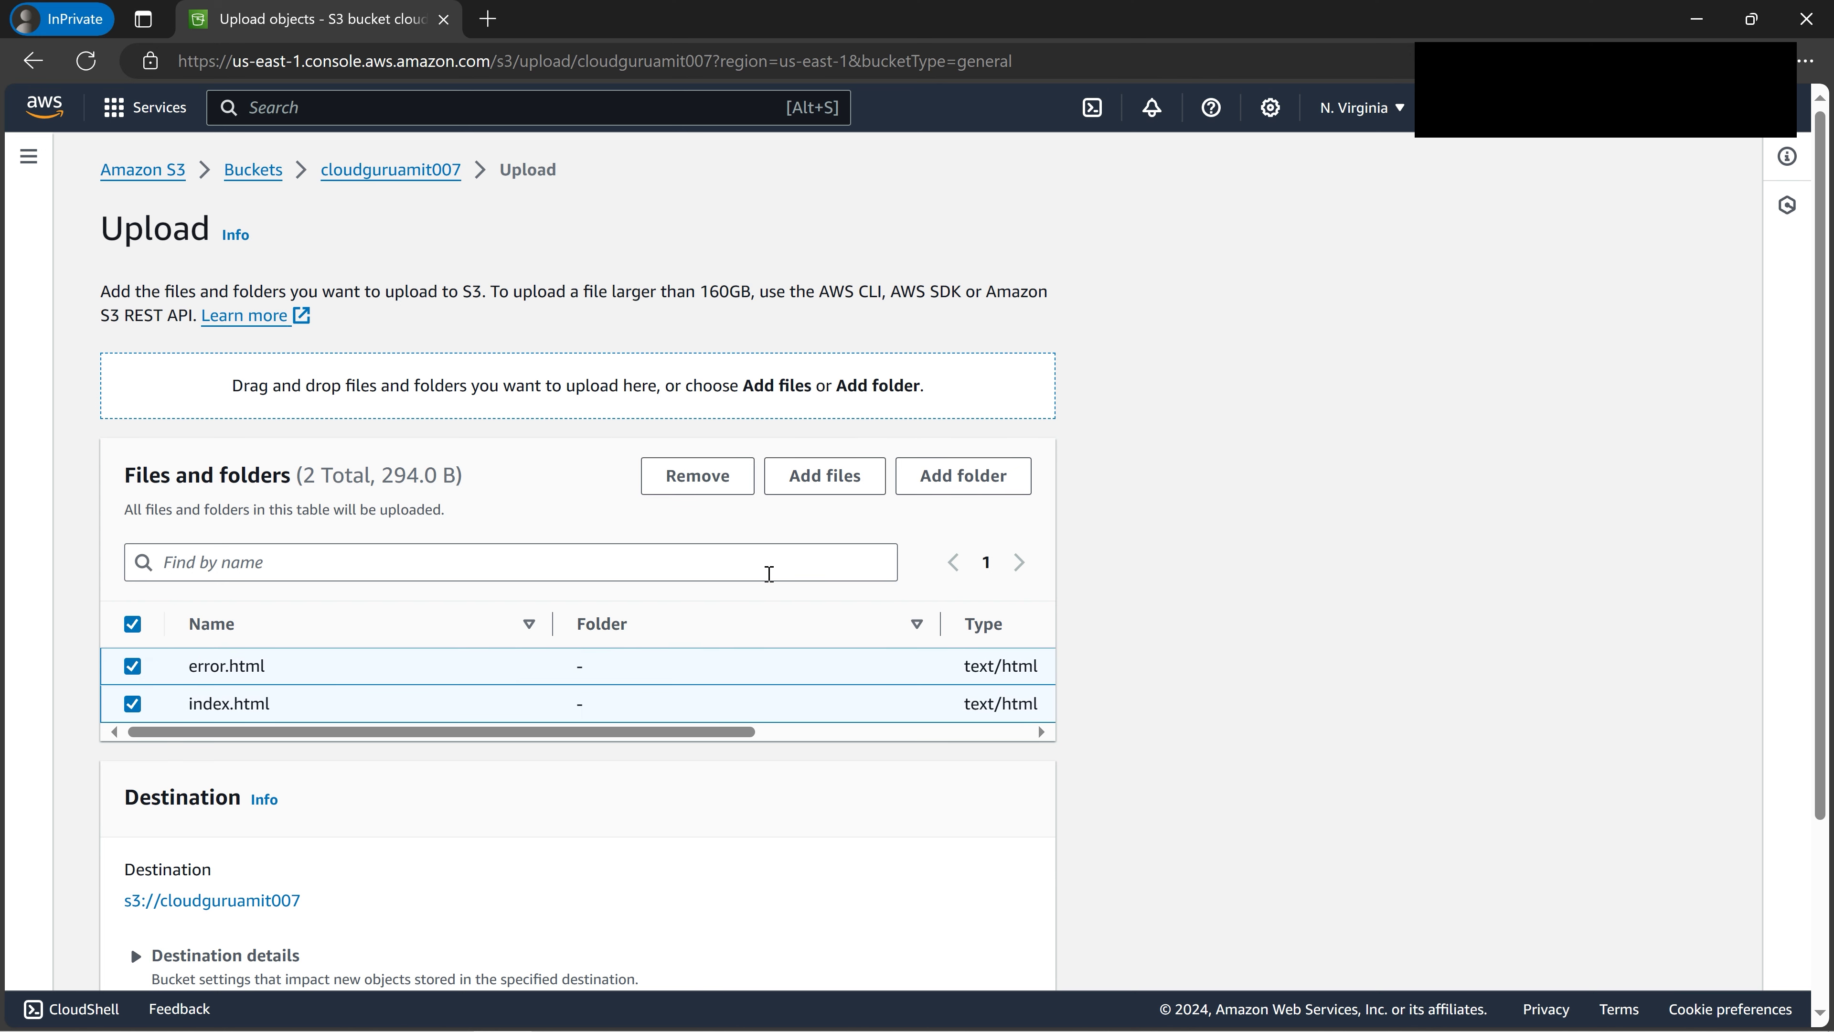
{"action": "scroll", "coordinate": [770, 574], "scroll_direction": "down", "scroll_amount": 5}
{"action": "left_click", "coordinate": [1012, 950]}
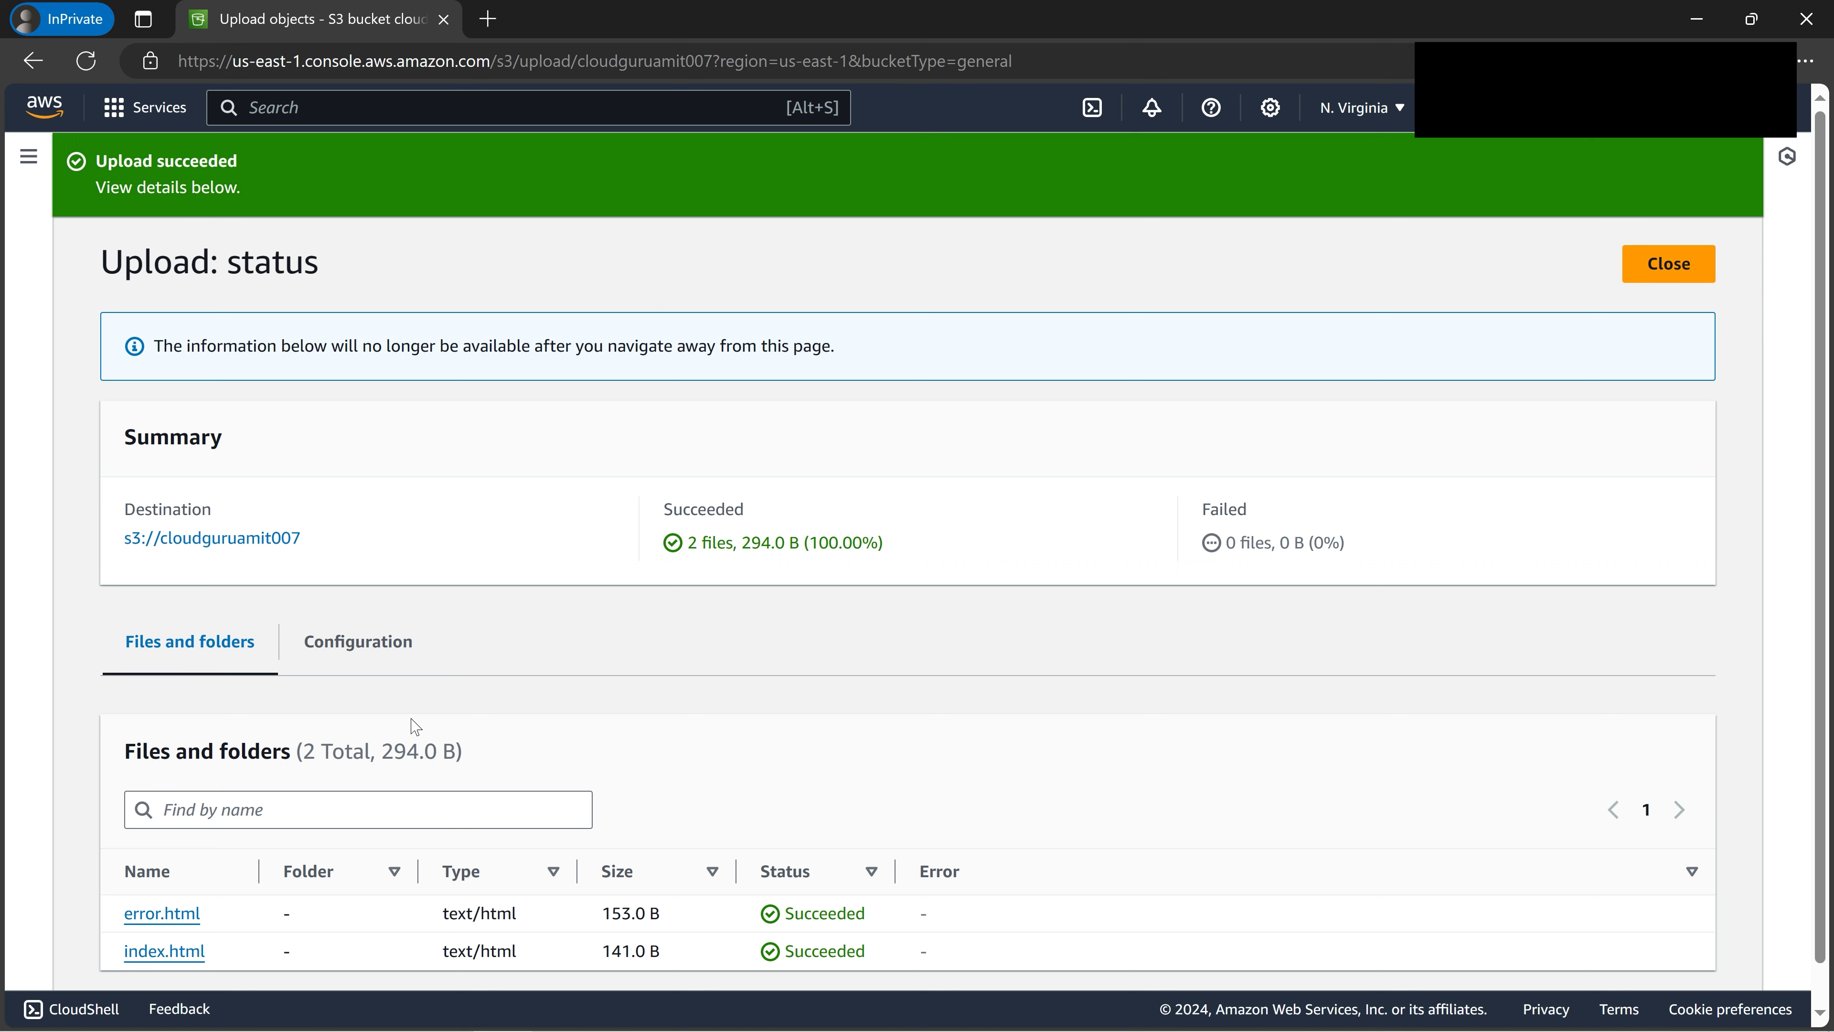
- Return to the cloudguruamit007 bucket and examine its public access and bucket policy permissions
{"action": "scroll", "coordinate": [416, 726], "scroll_direction": "down", "scroll_amount": 1}
{"action": "scroll", "coordinate": [360, 657], "scroll_direction": "up", "scroll_amount": 1}
{"action": "left_click", "coordinate": [249, 539]}
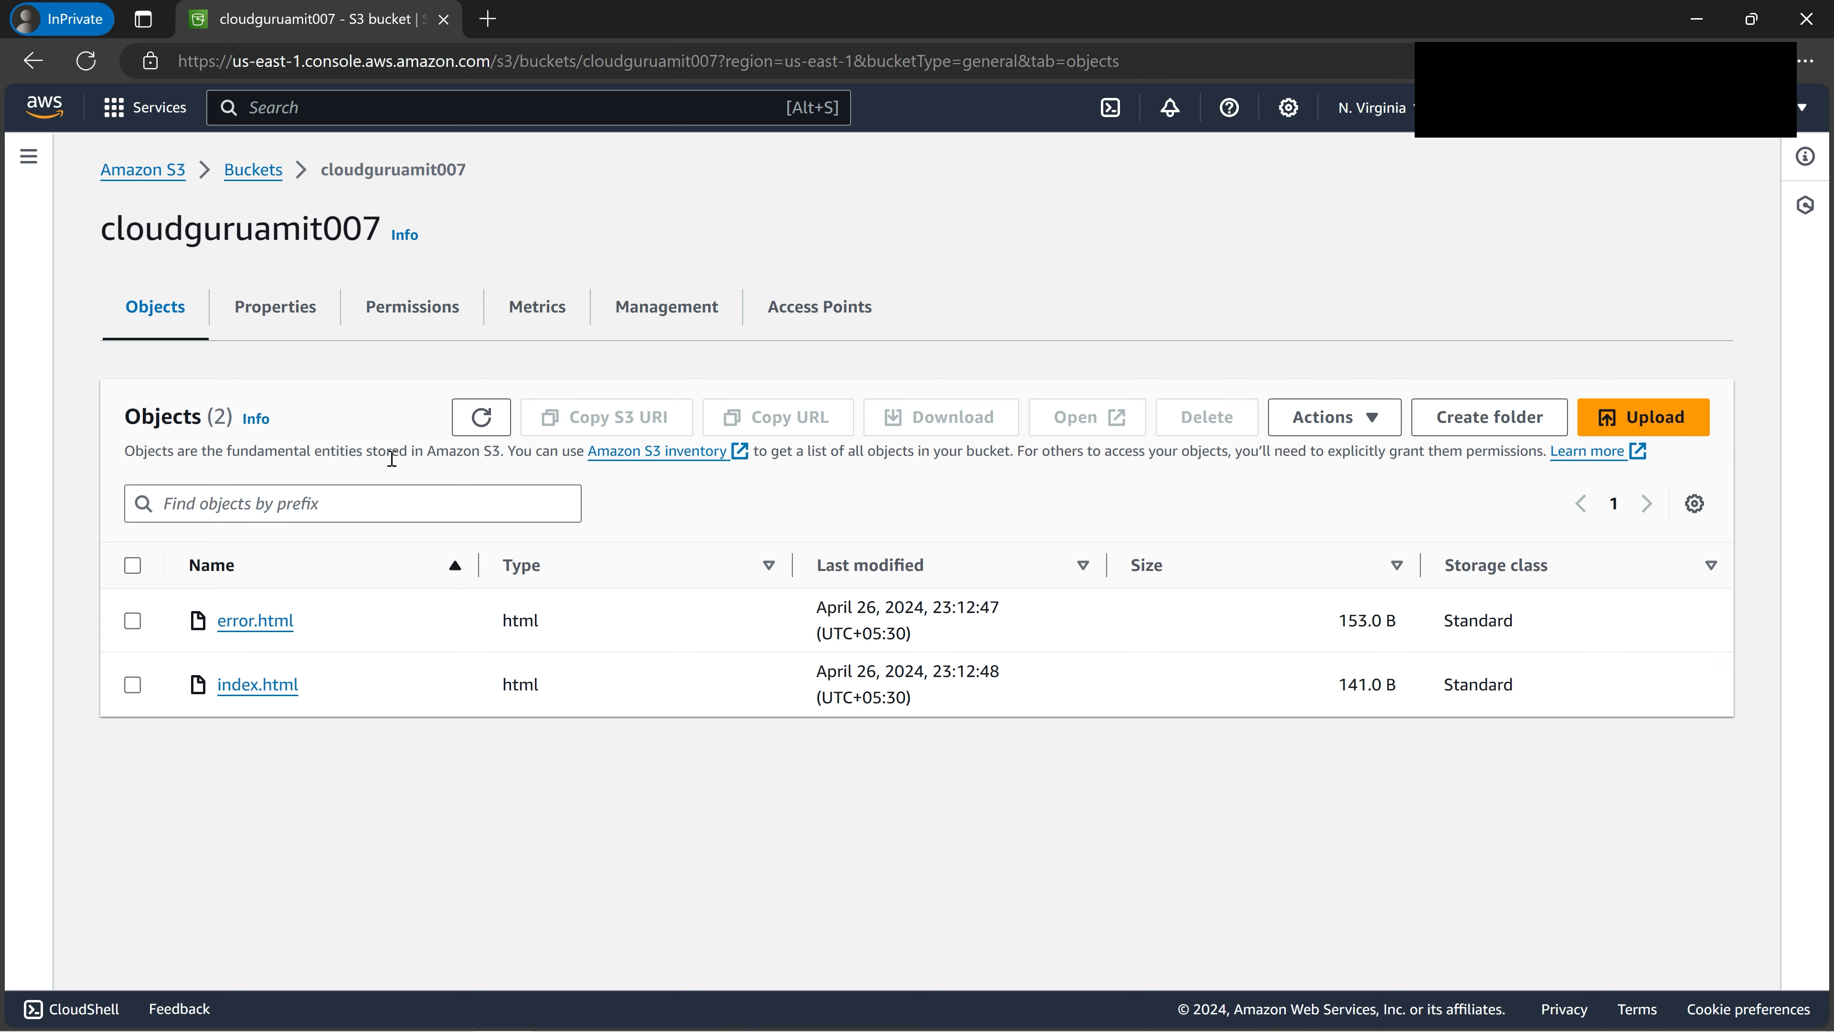
{"action": "left_click", "coordinate": [395, 327]}
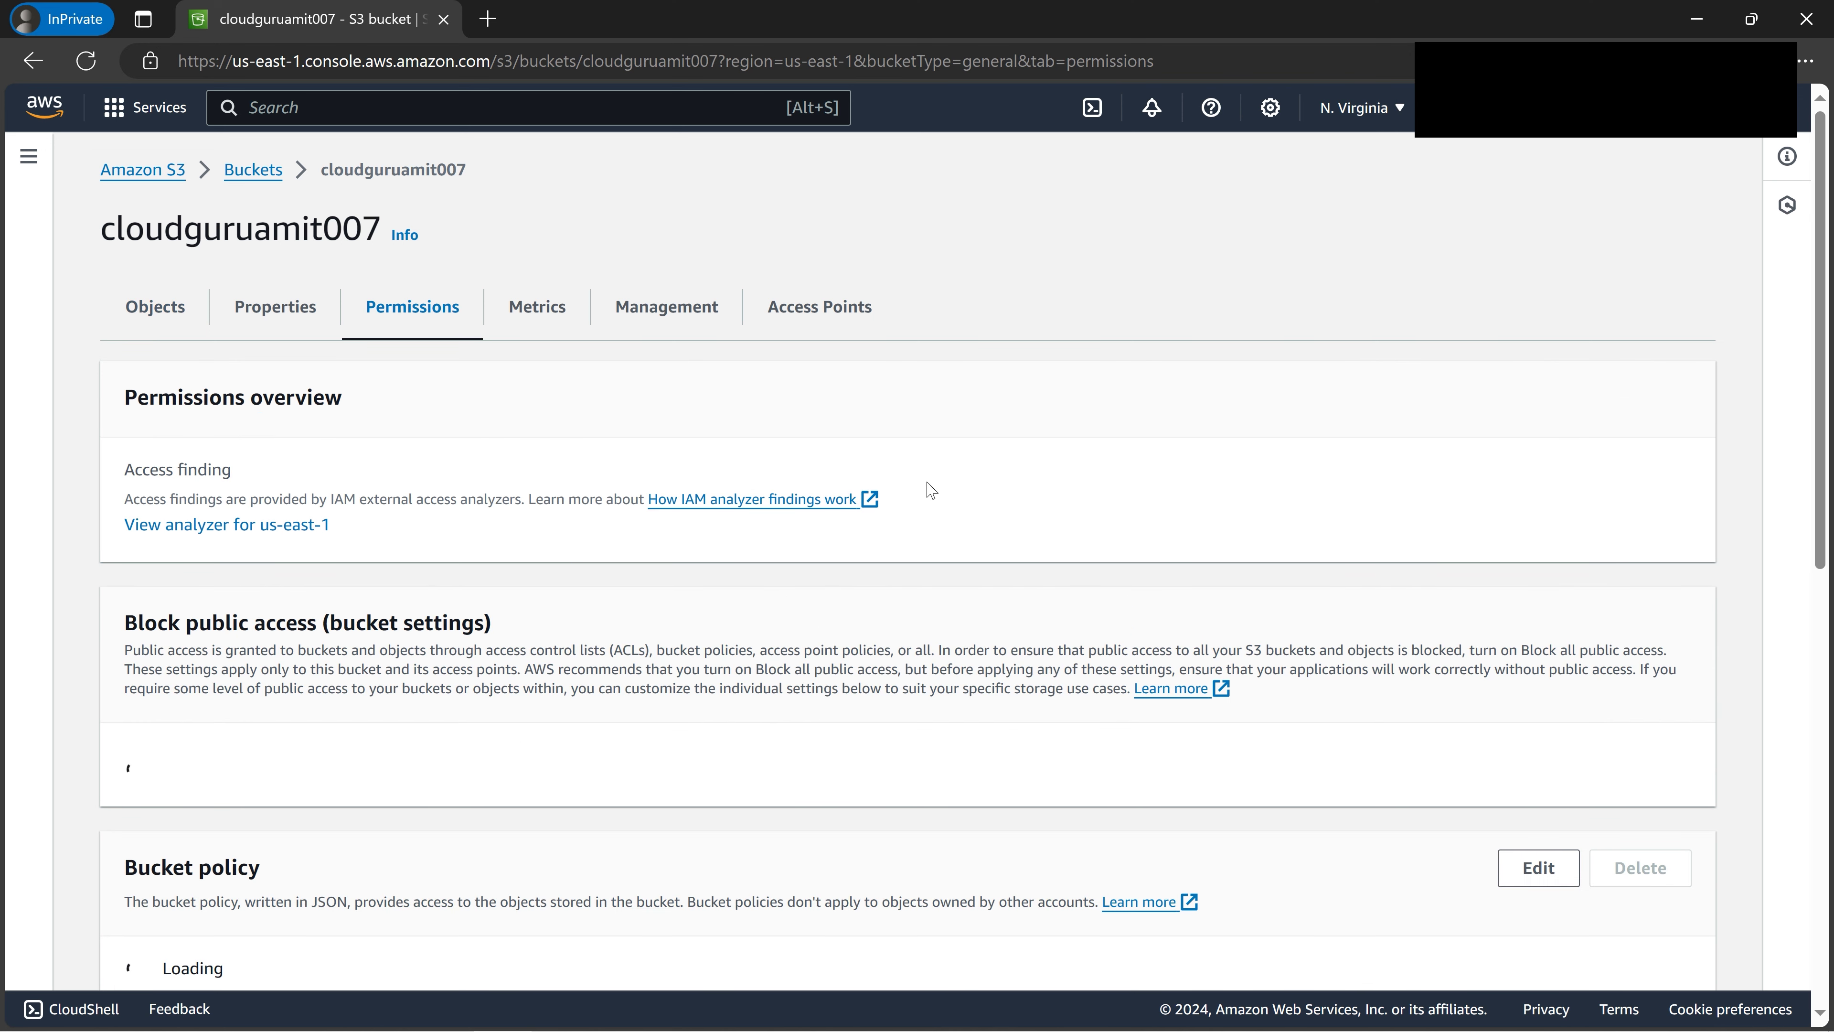
{"action": "scroll", "coordinate": [928, 514], "scroll_direction": "down", "scroll_amount": 5}
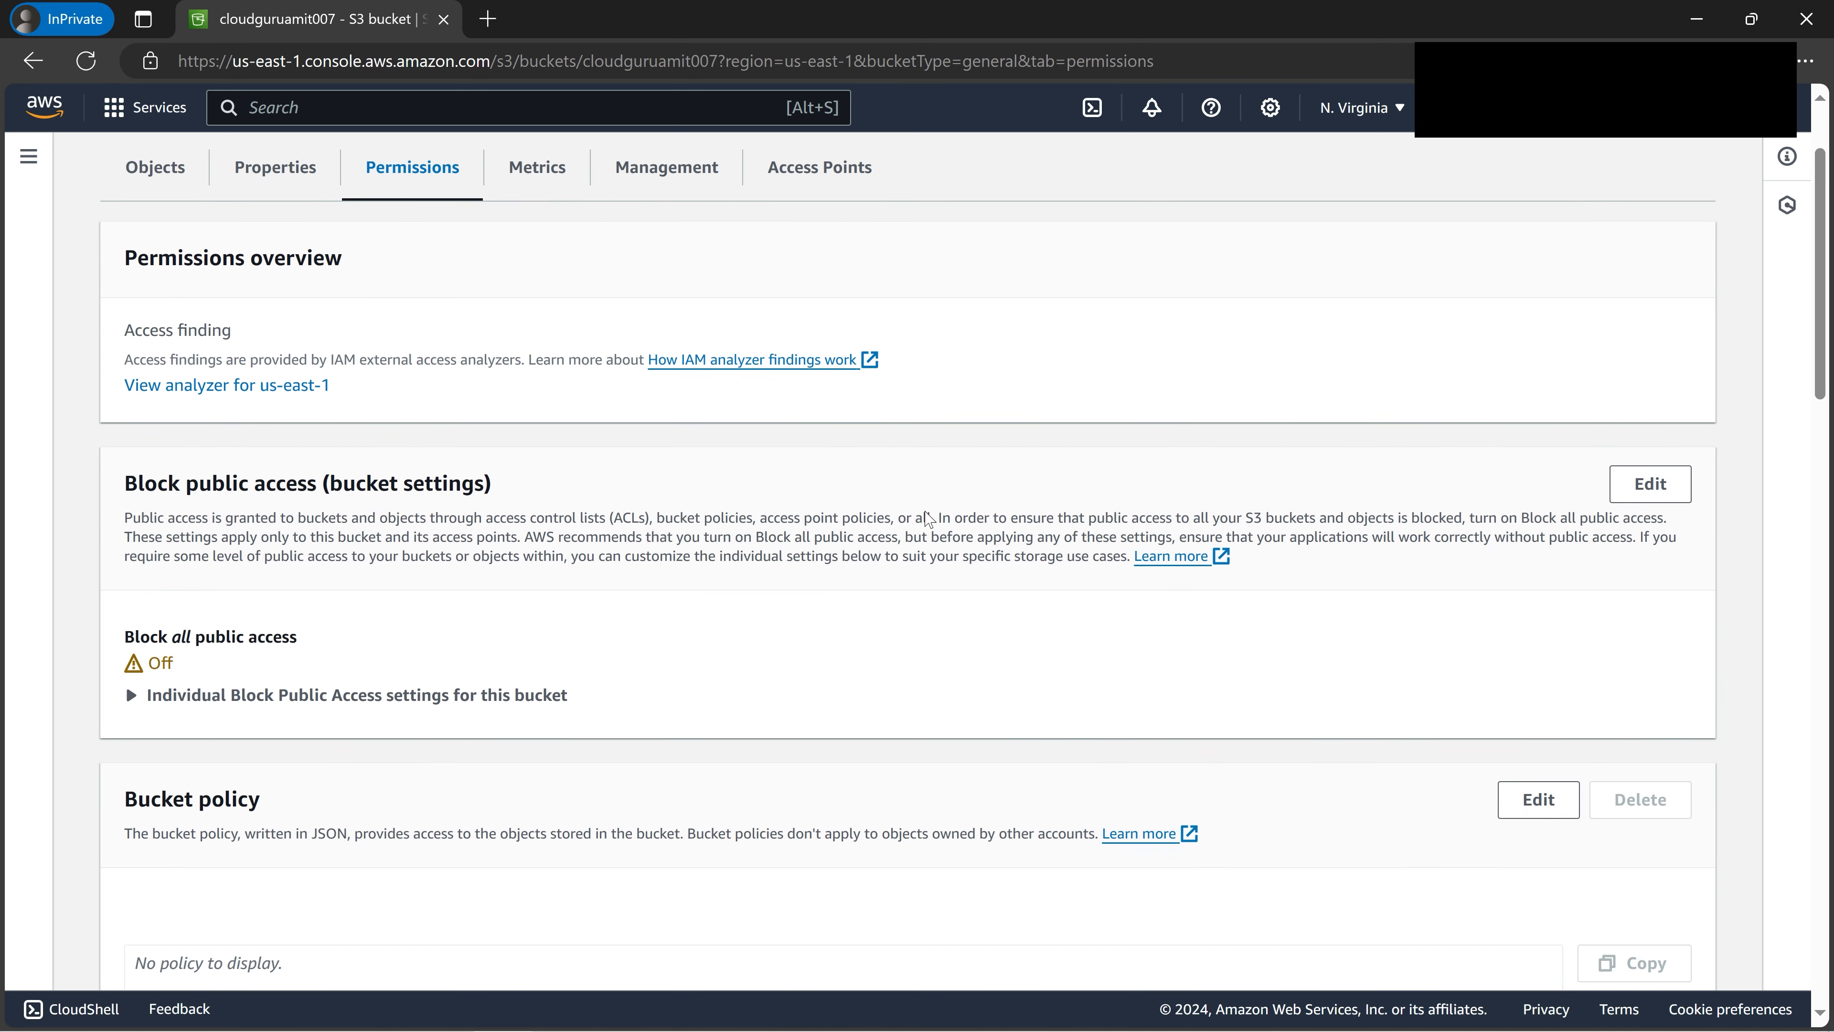
{"action": "scroll", "coordinate": [927, 511], "scroll_direction": "down", "scroll_amount": 2}
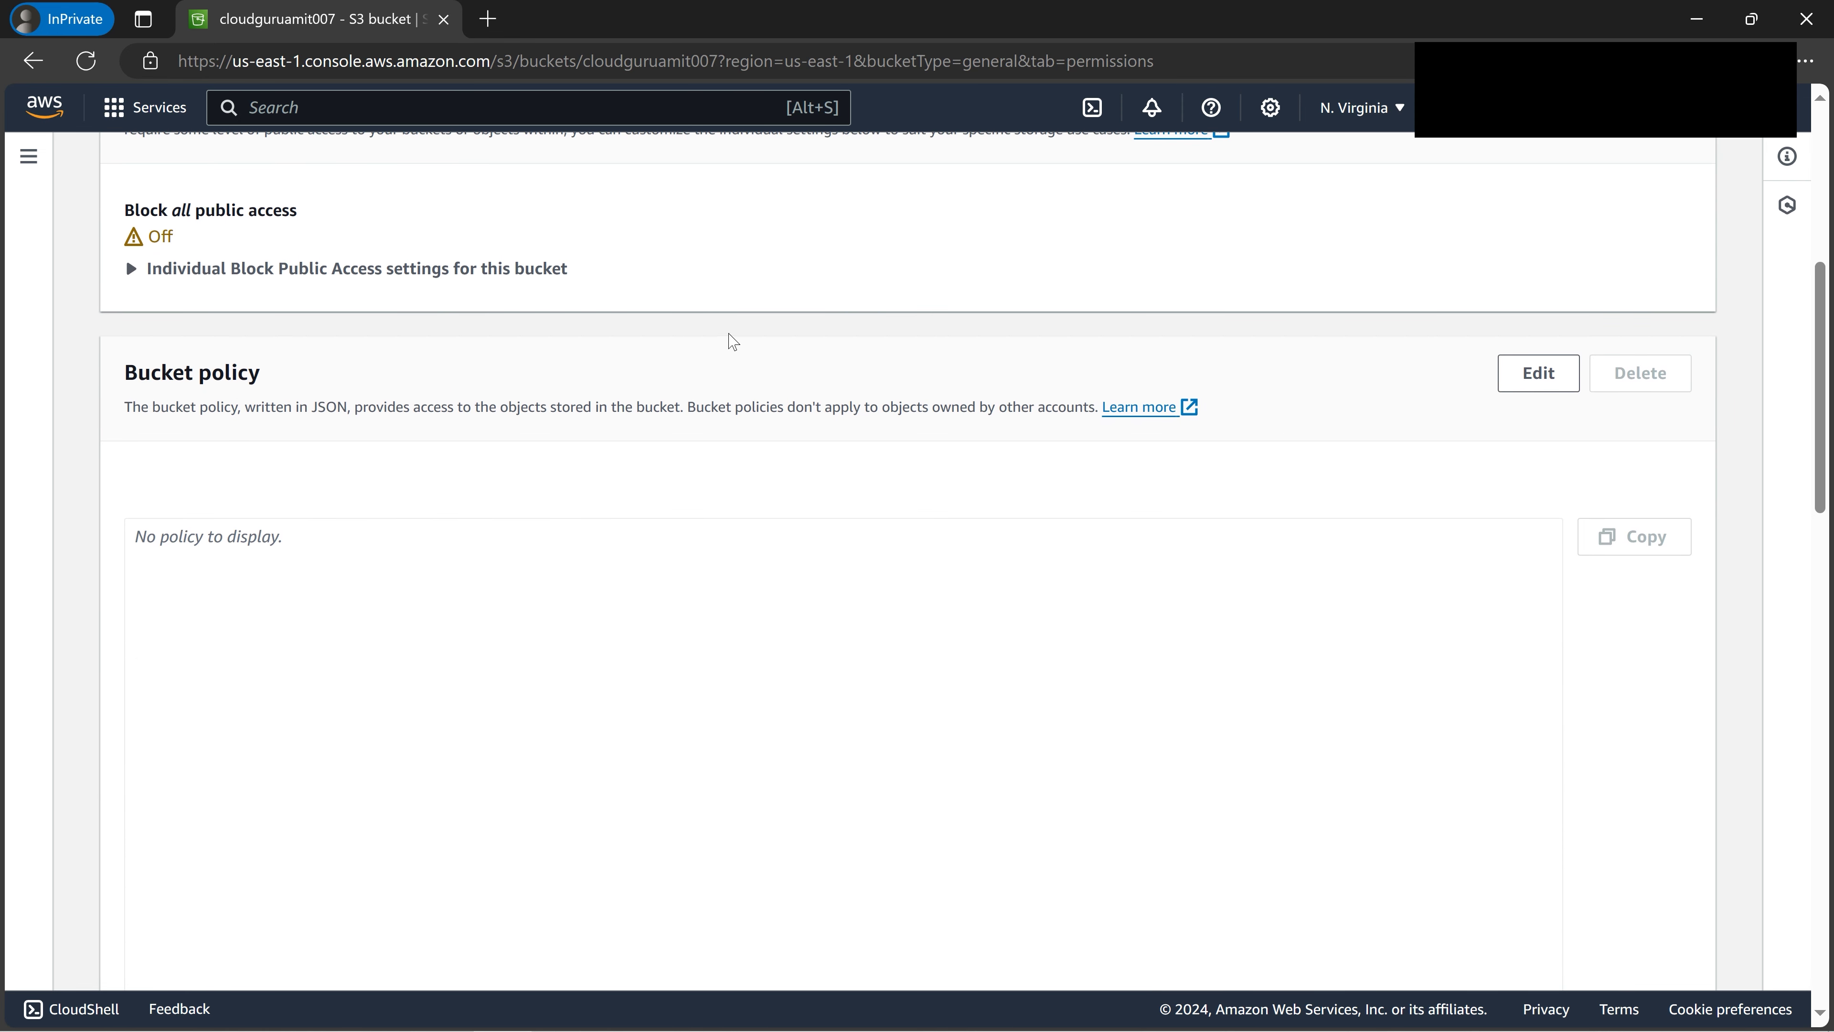
- Switch to the Bucket policy document in Word, set the Resource to "arn:aws:s3:::cloudguruamit007/*" and copy the whole JSON policy
{"action": "mouse_move", "coordinate": [918, 1026]}
{"action": "left_click", "coordinate": [738, 1007]}
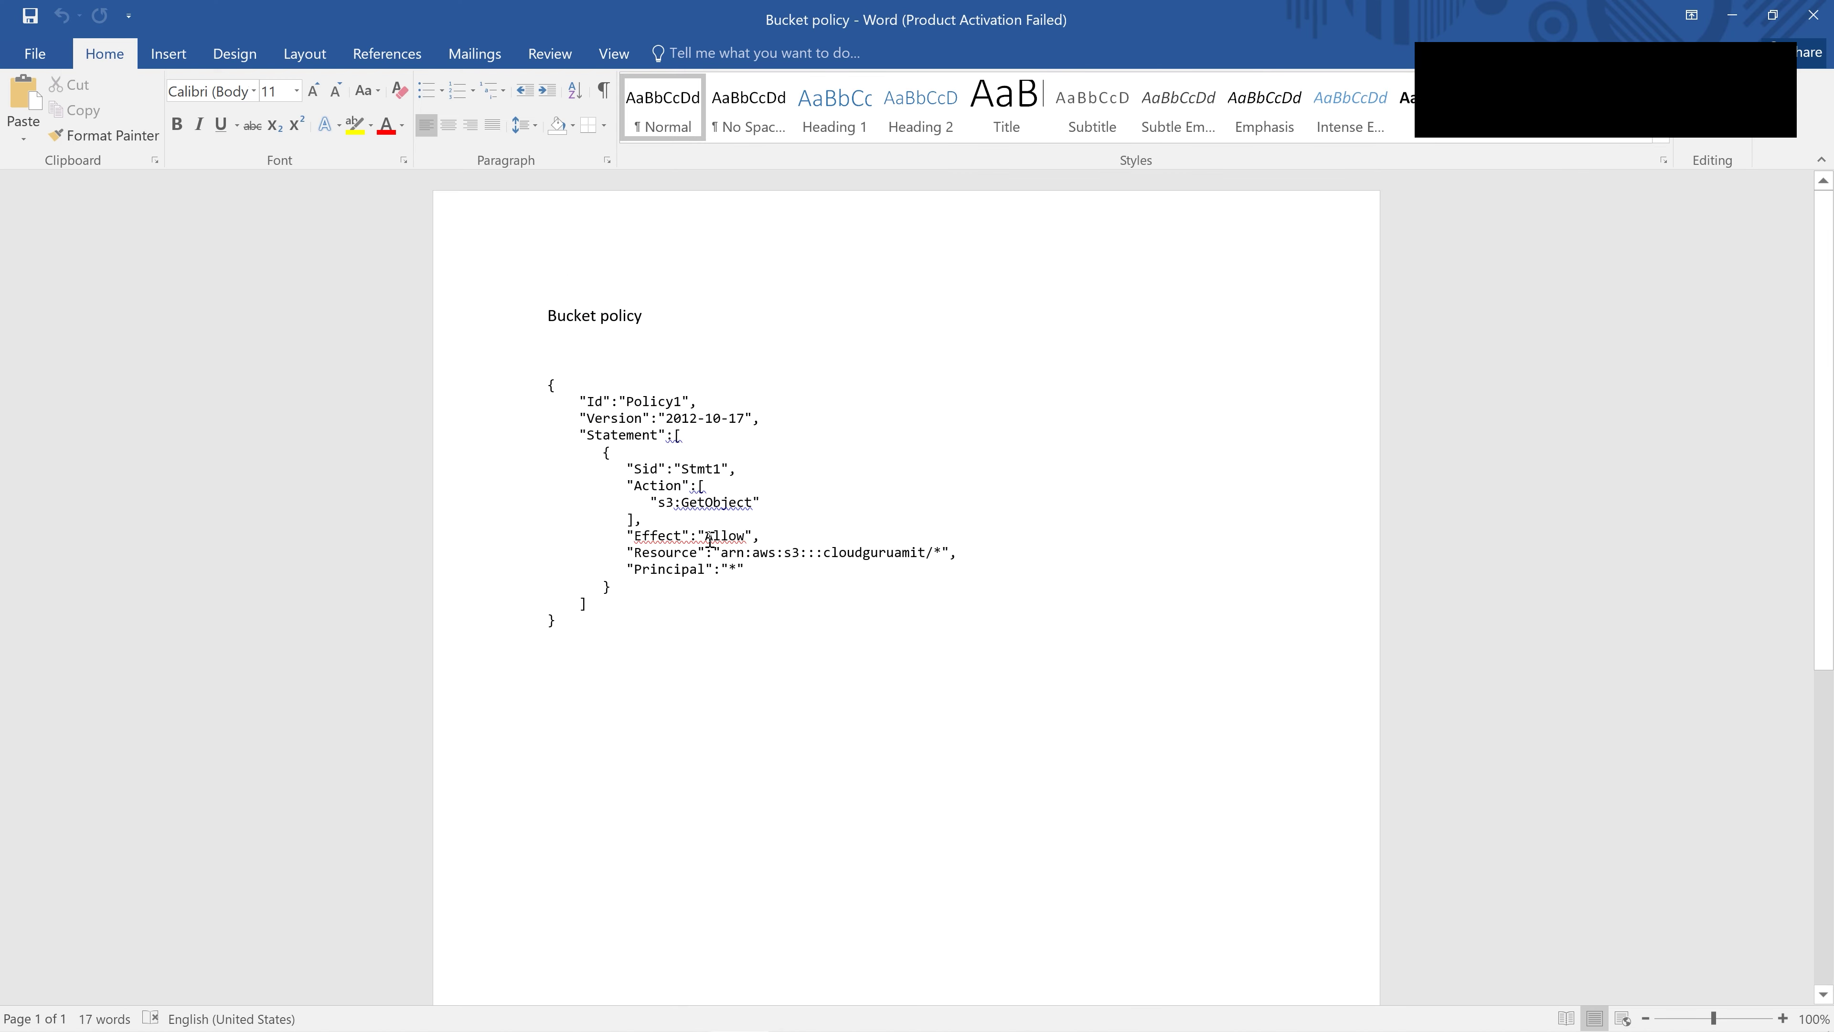
{"action": "left_click", "coordinate": [925, 553]}
{"action": "type", "text": "00"}
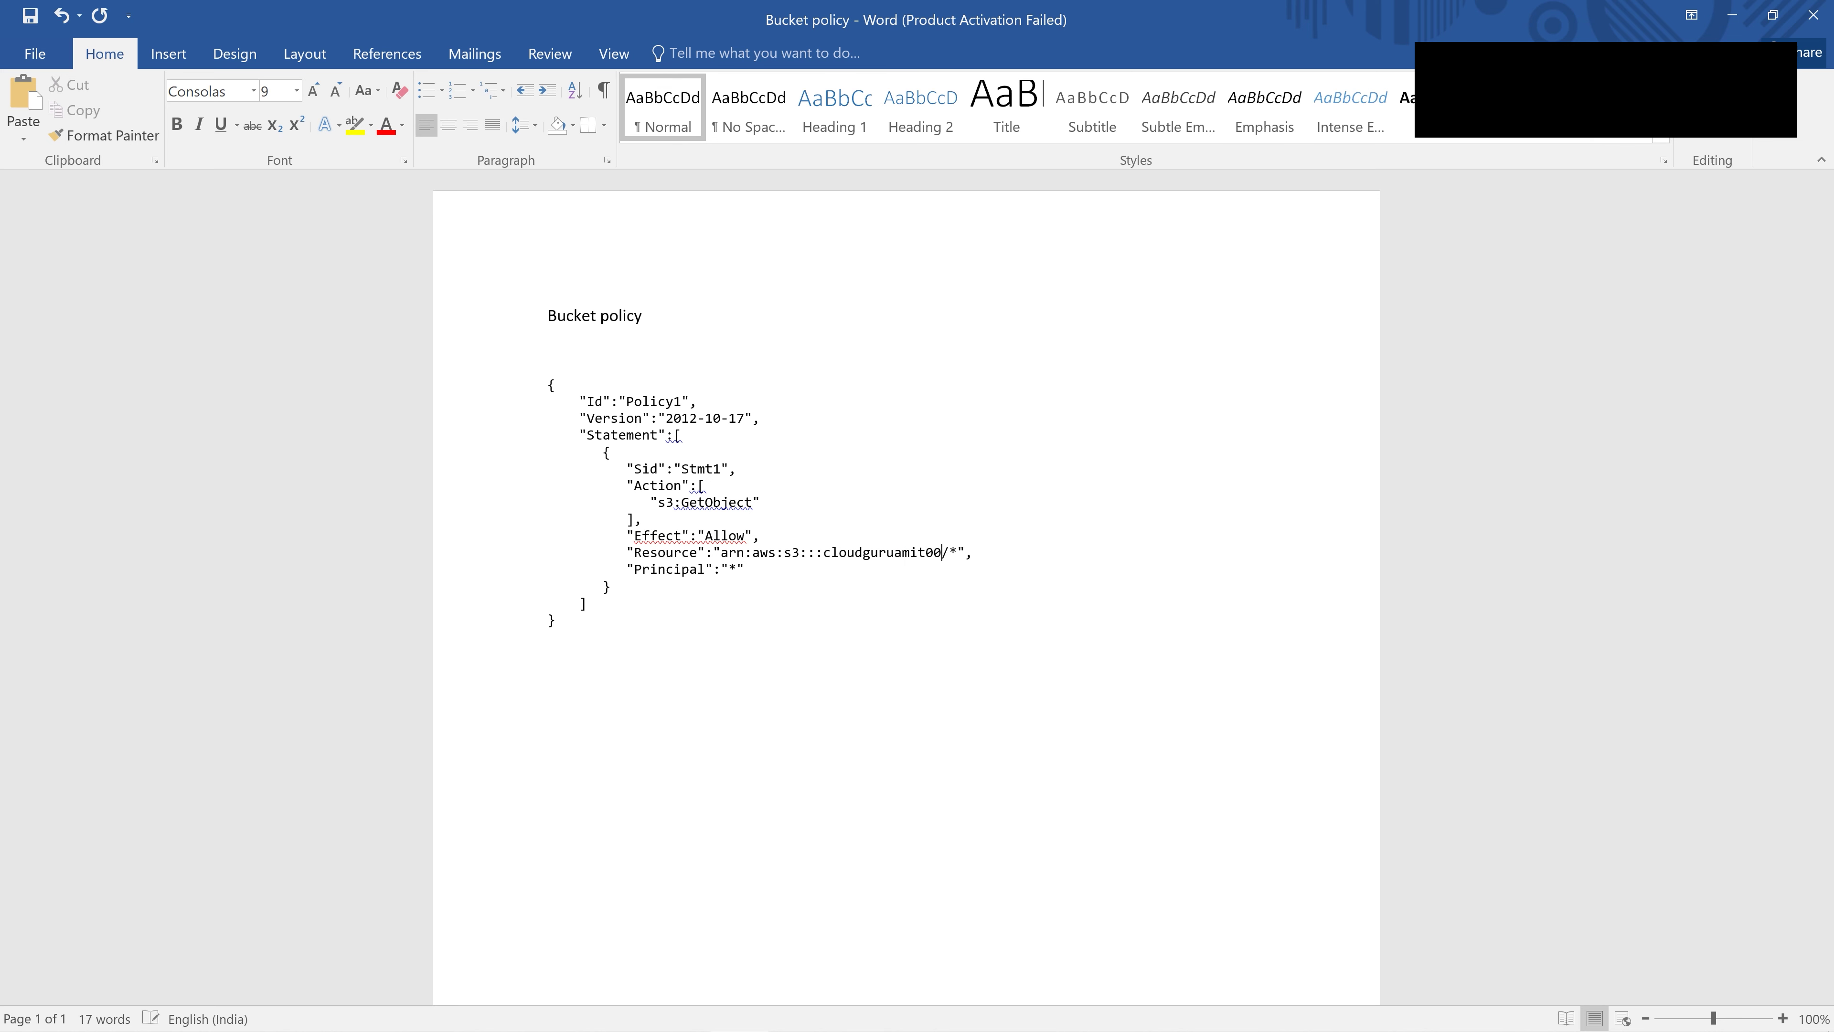
{"action": "type", "text": "7"}
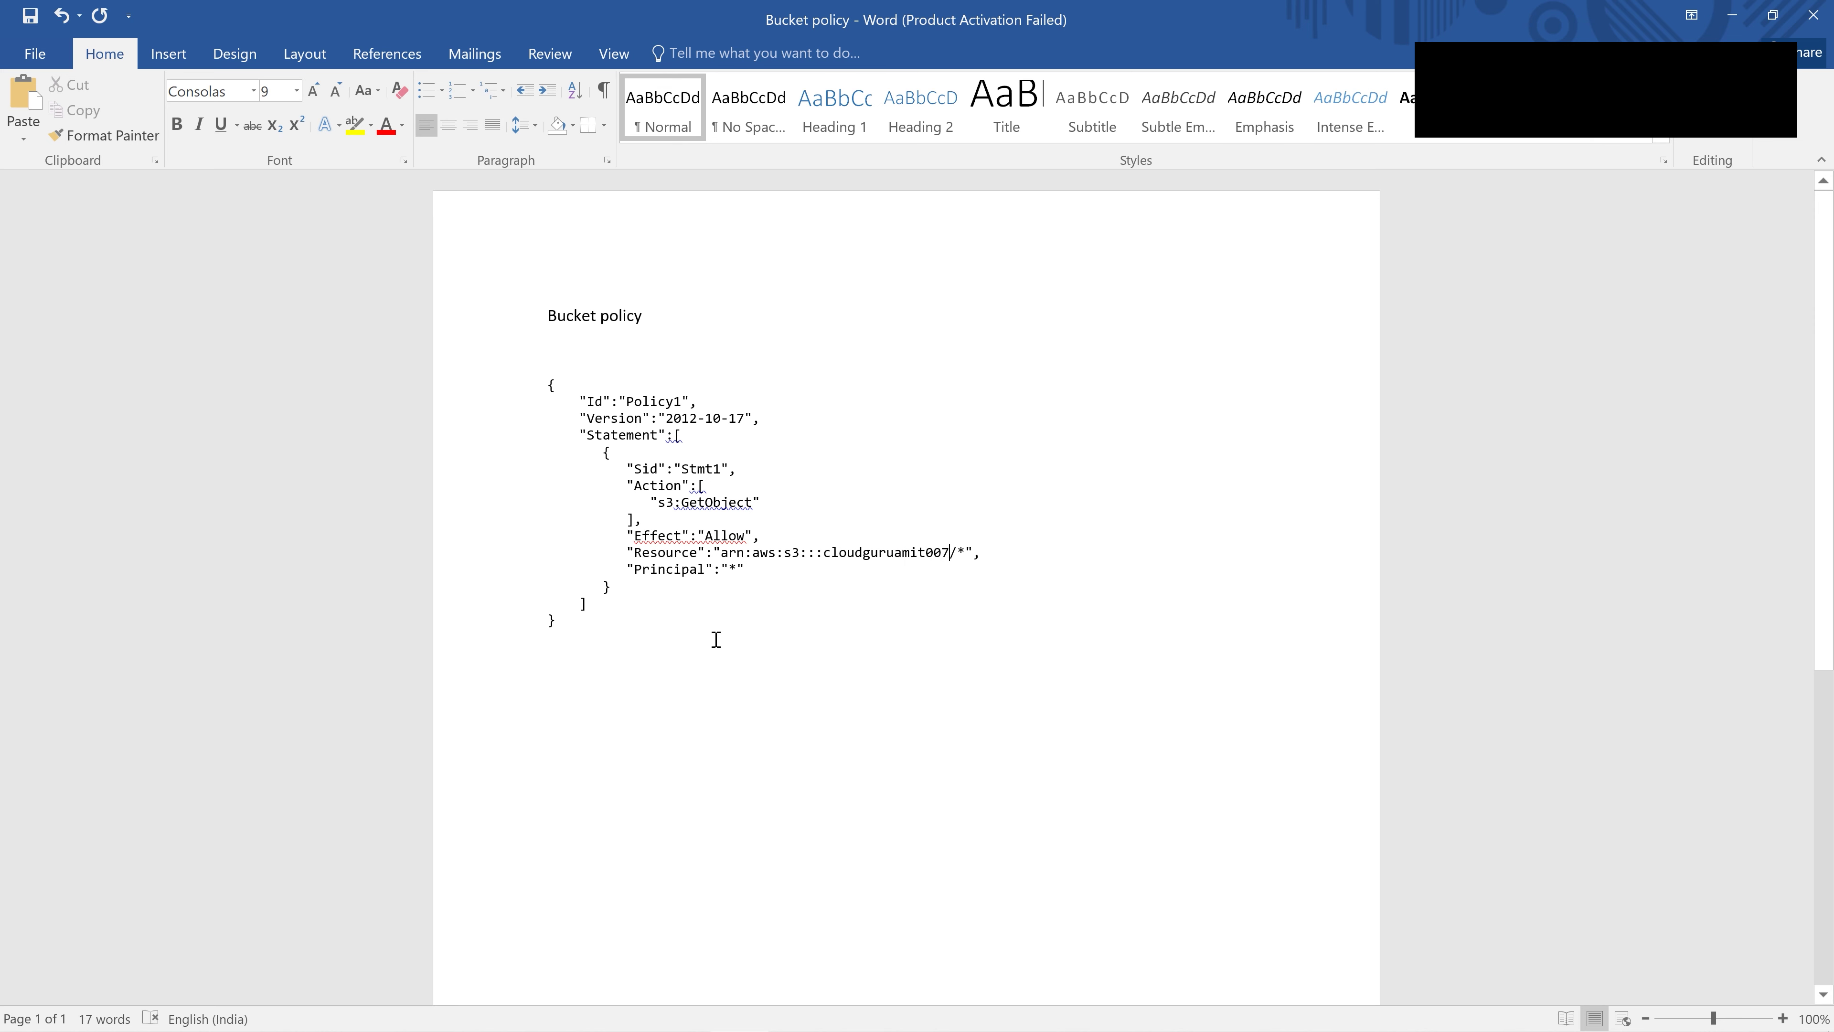
{"action": "left_click_drag", "start_coordinate": [604, 629], "coordinate": [543, 394]}
{"action": "key", "text": "ctrl+c"}
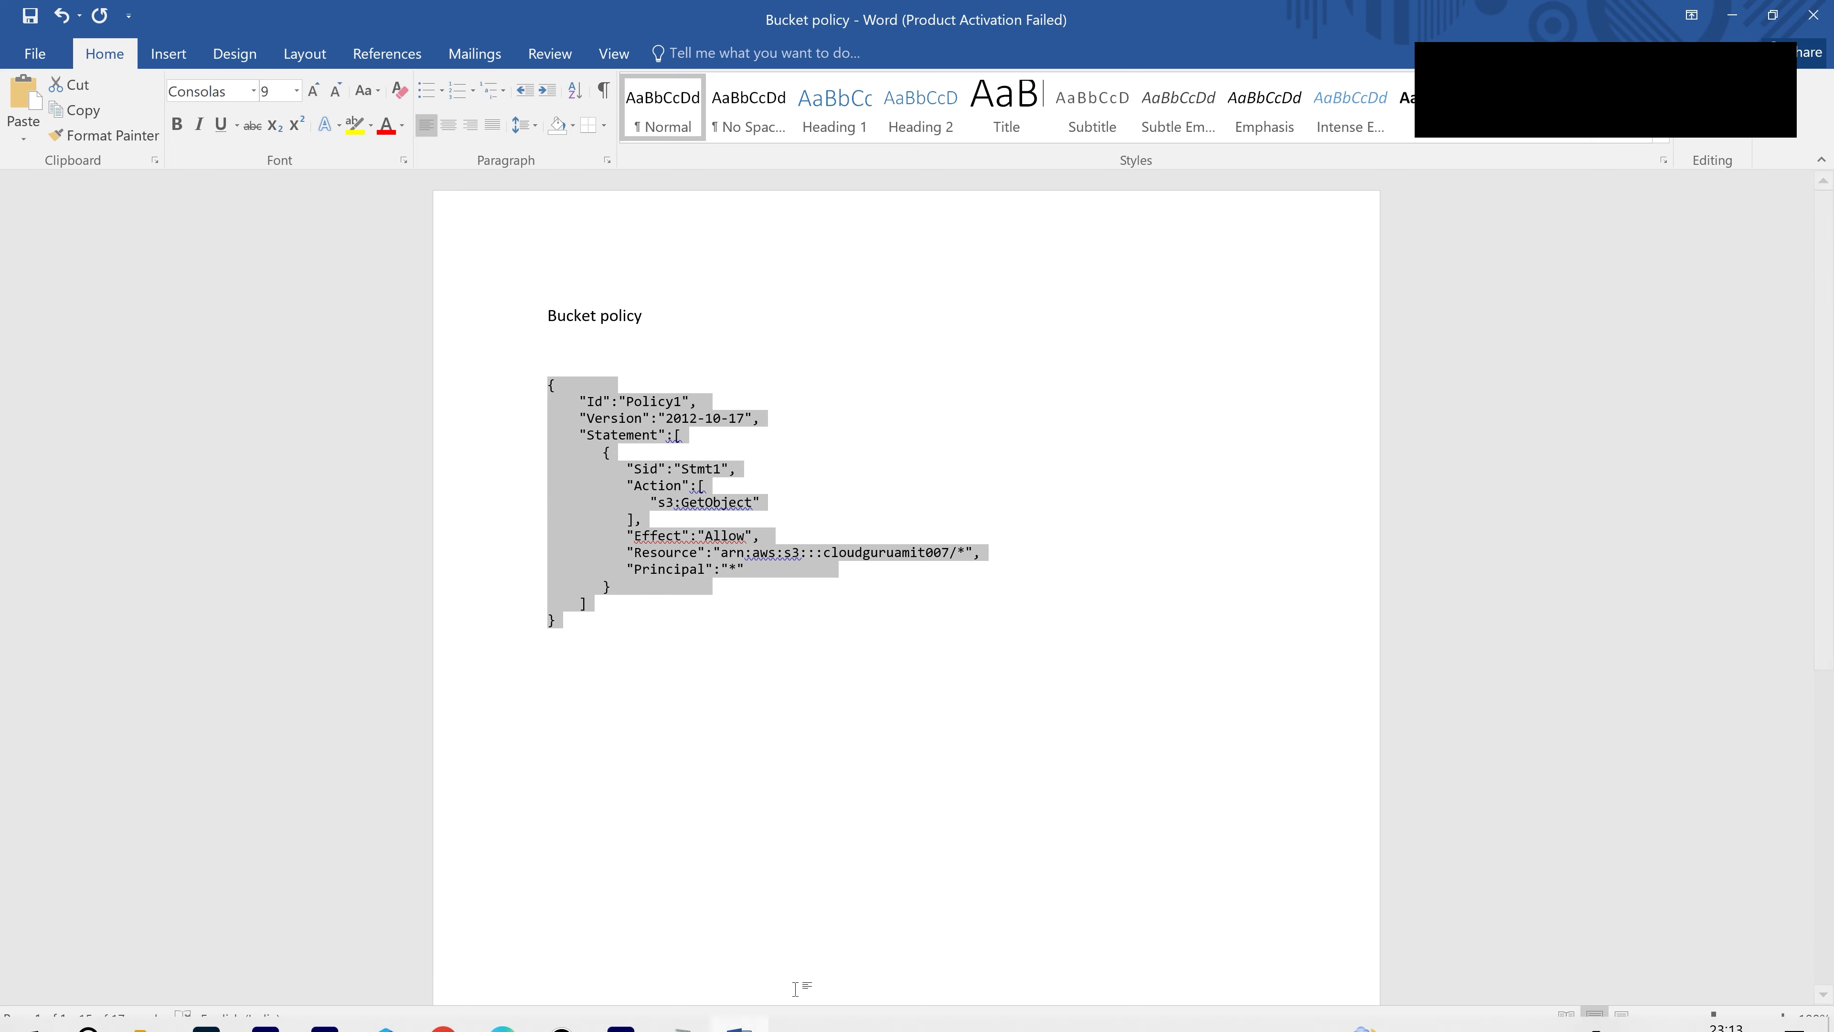
- Switch to the S3 console in the browser, paste the copied JSON into the cloudguruamit007 bucket policy without the trailing empty line, and save it
{"action": "left_click", "coordinate": [516, 1024]}
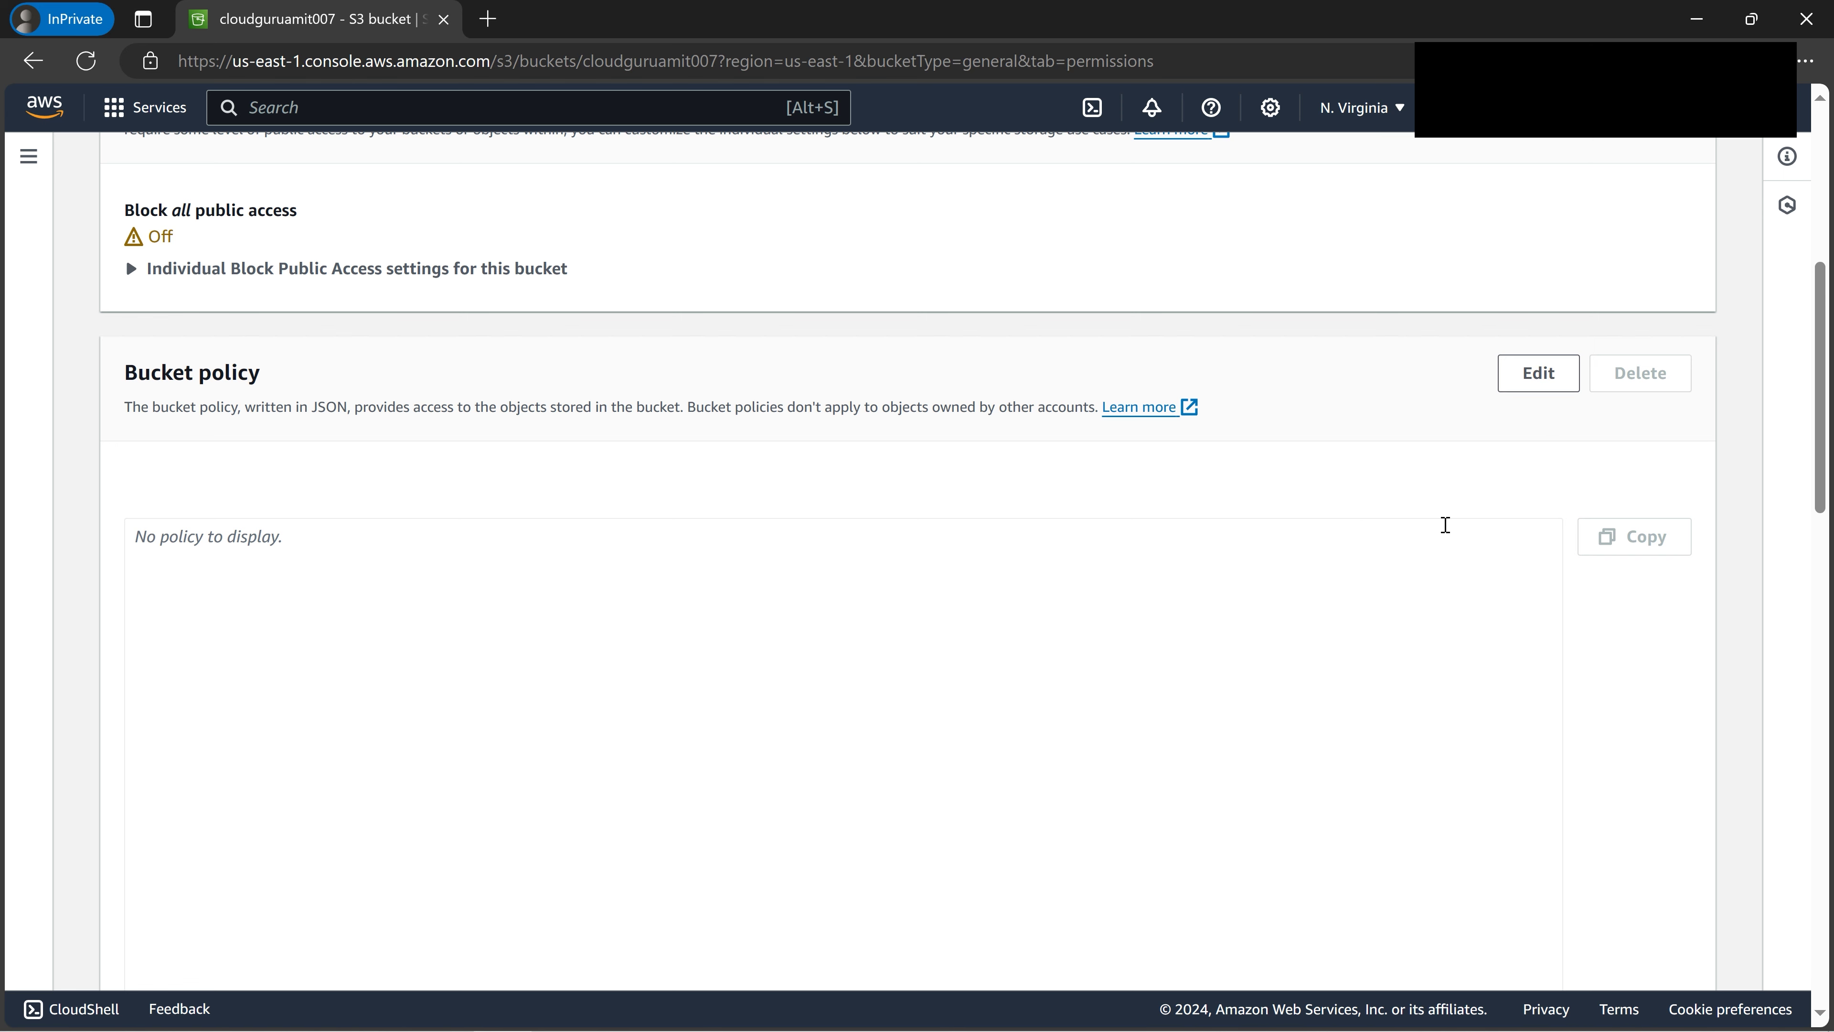
{"action": "left_click", "coordinate": [1446, 526]}
{"action": "left_click", "coordinate": [1539, 378]}
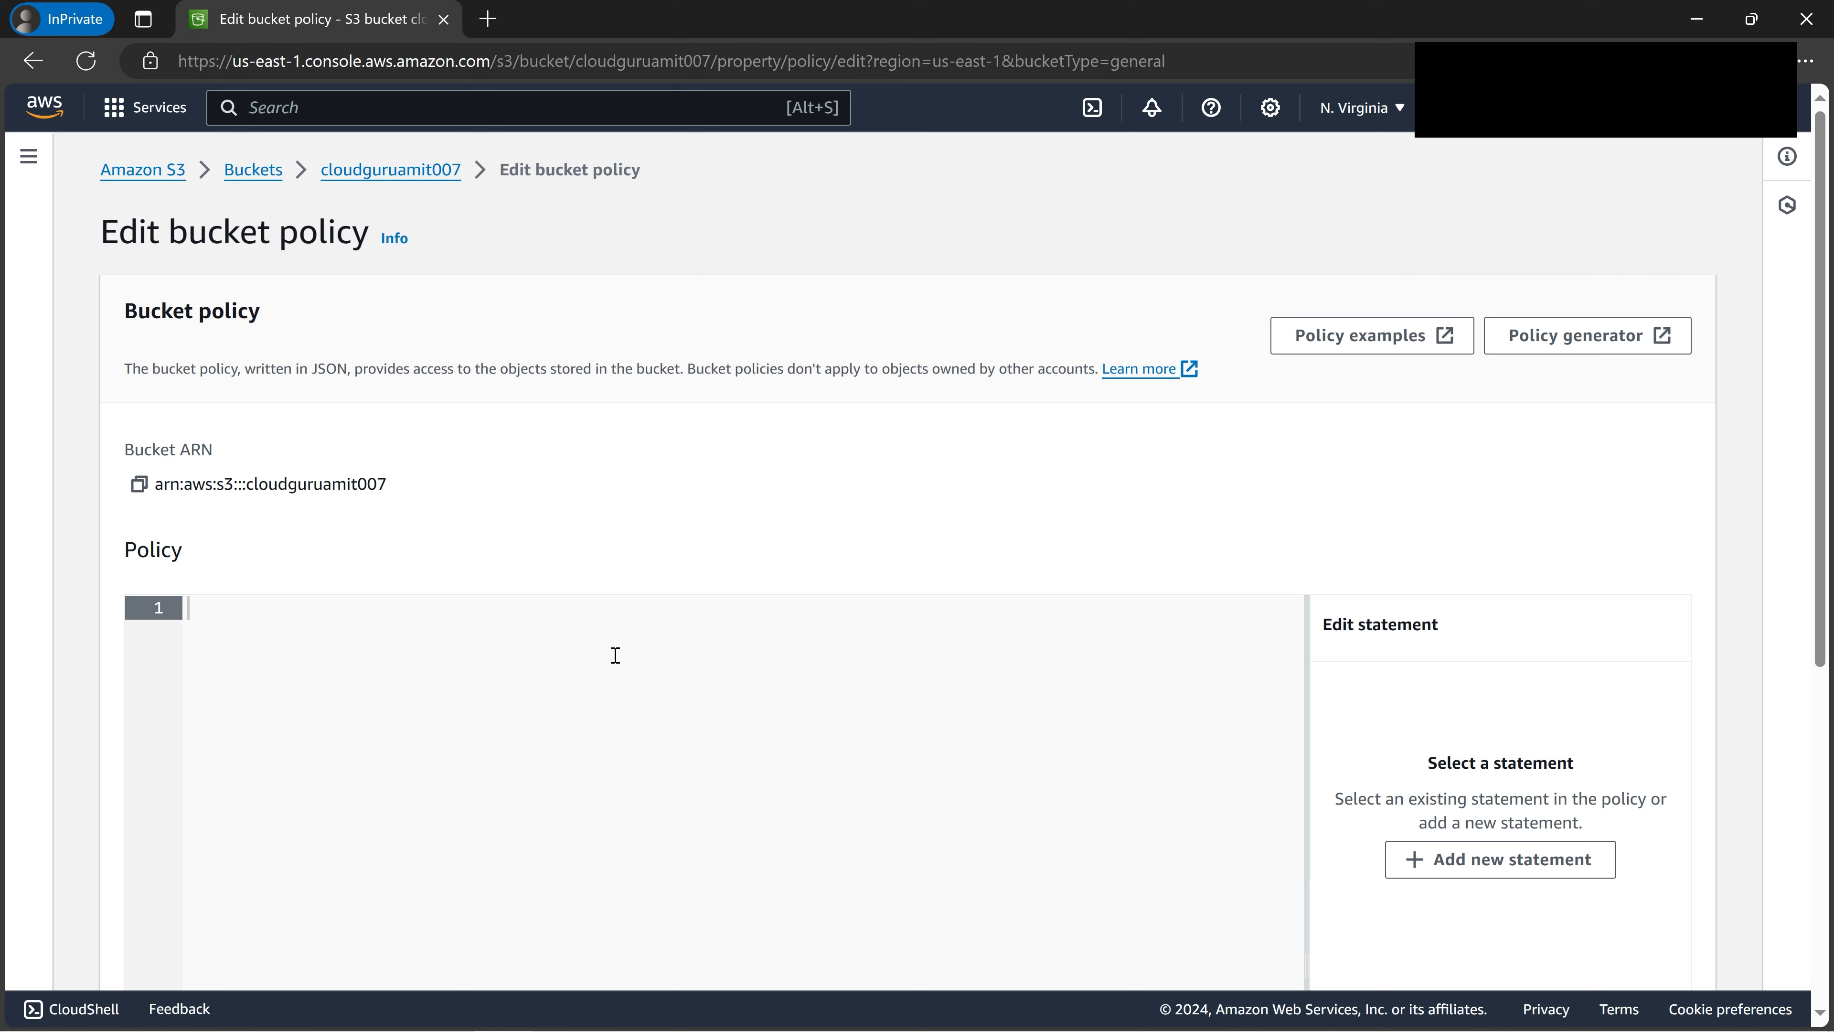
{"action": "key", "text": "ctrl+v"}
{"action": "scroll", "coordinate": [722, 662], "scroll_direction": "down", "scroll_amount": 3}
{"action": "scroll", "coordinate": [829, 669], "scroll_direction": "down", "scroll_amount": 4}
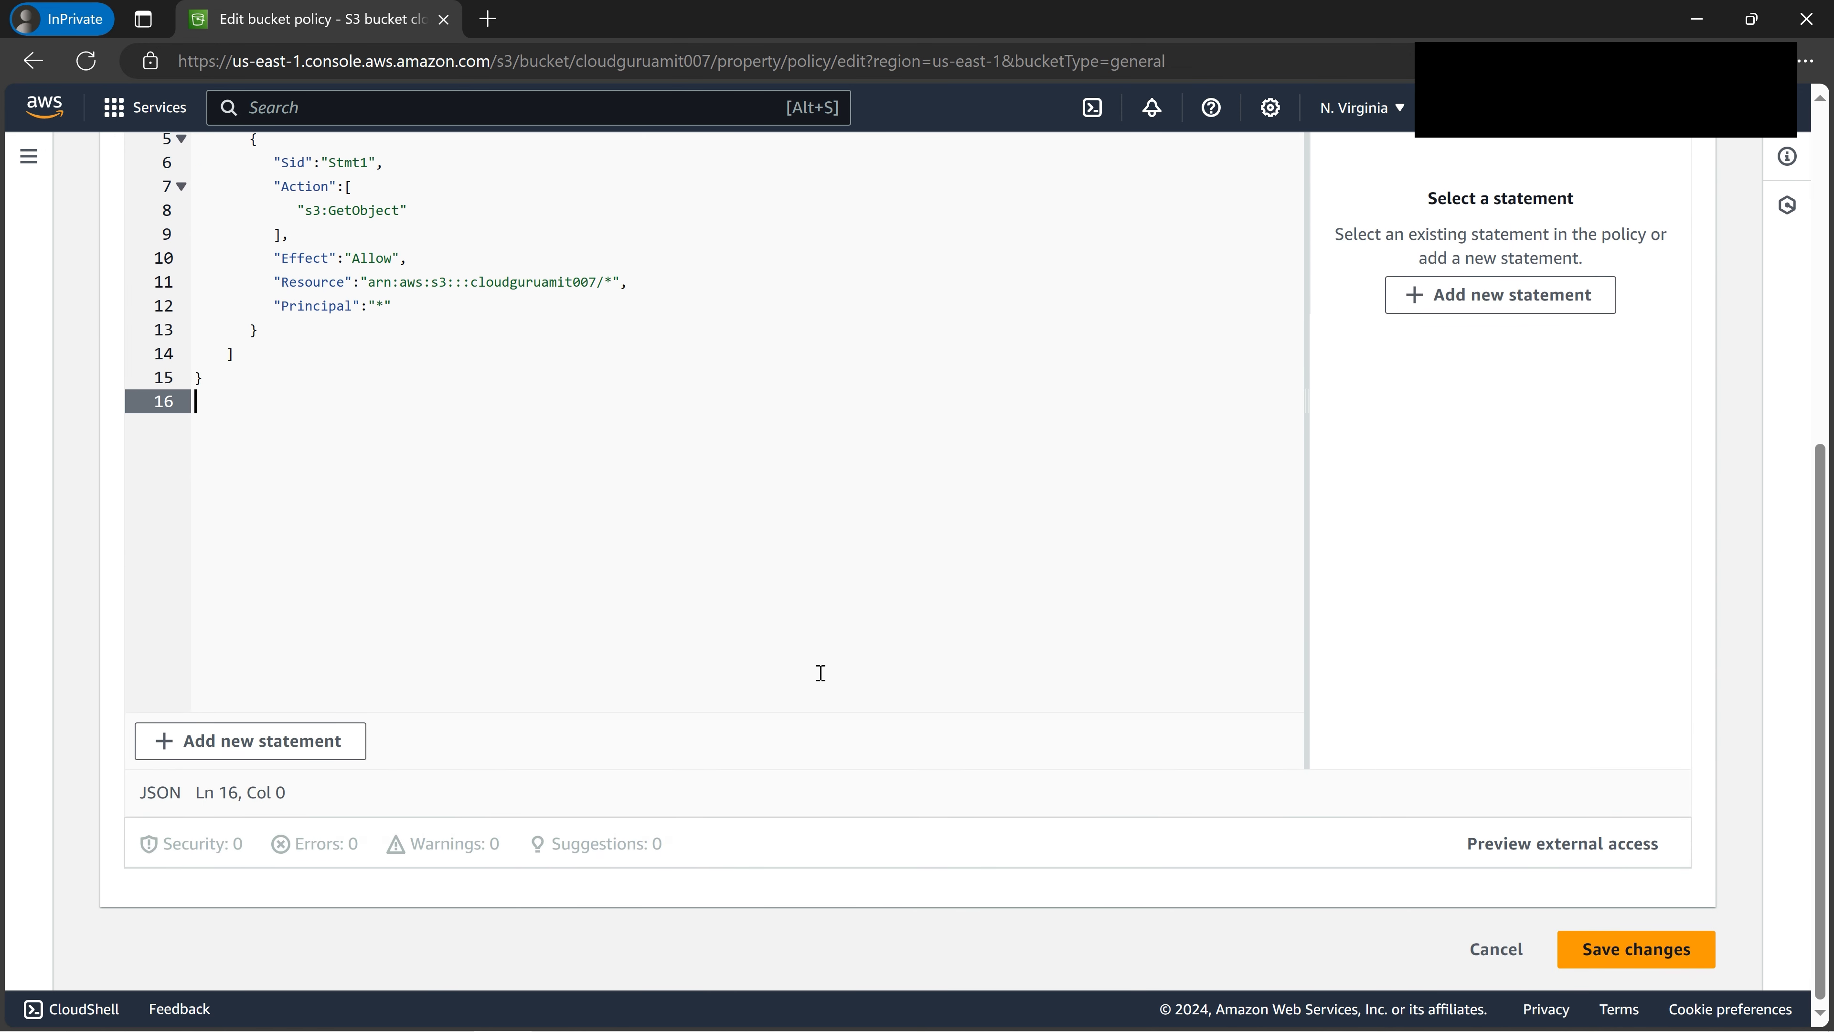
{"action": "key", "text": "BackSpace"}
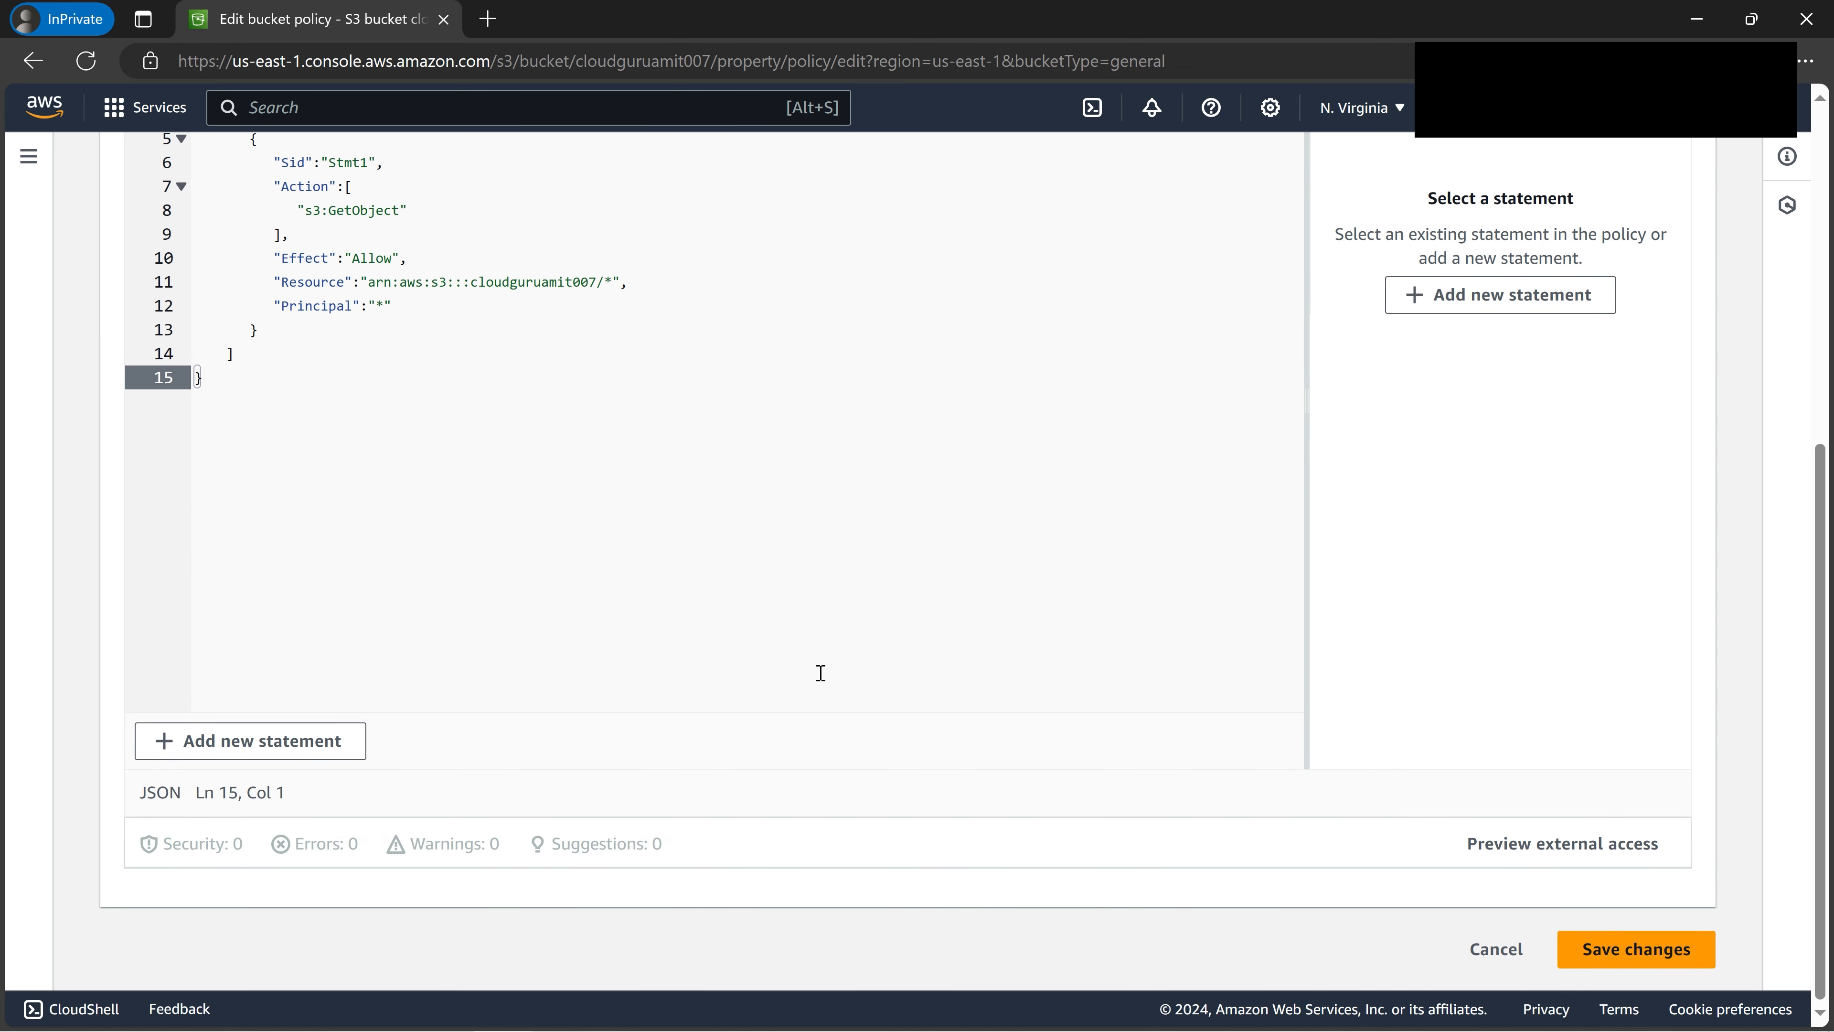
{"action": "left_click", "coordinate": [1637, 948]}
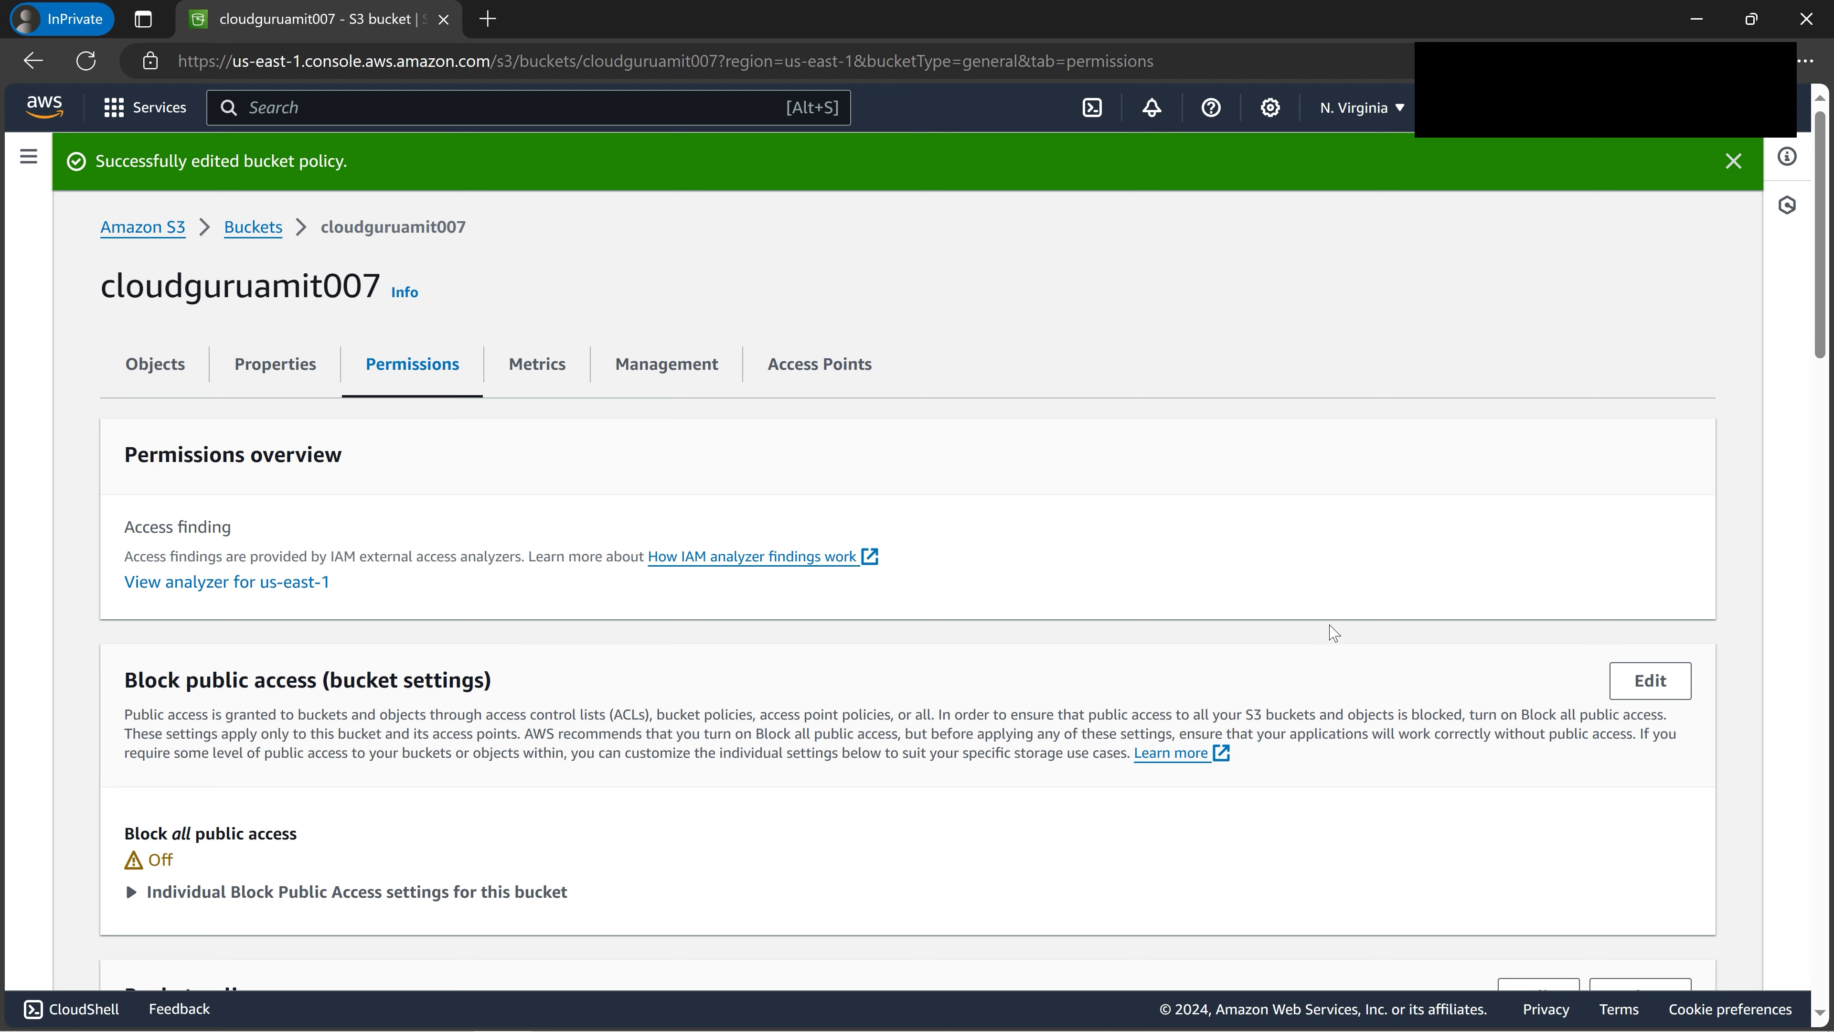
- Edit the bucket's static website hosting property and enable it with the hosting type "Host a static website"
{"action": "left_click", "coordinate": [288, 367]}
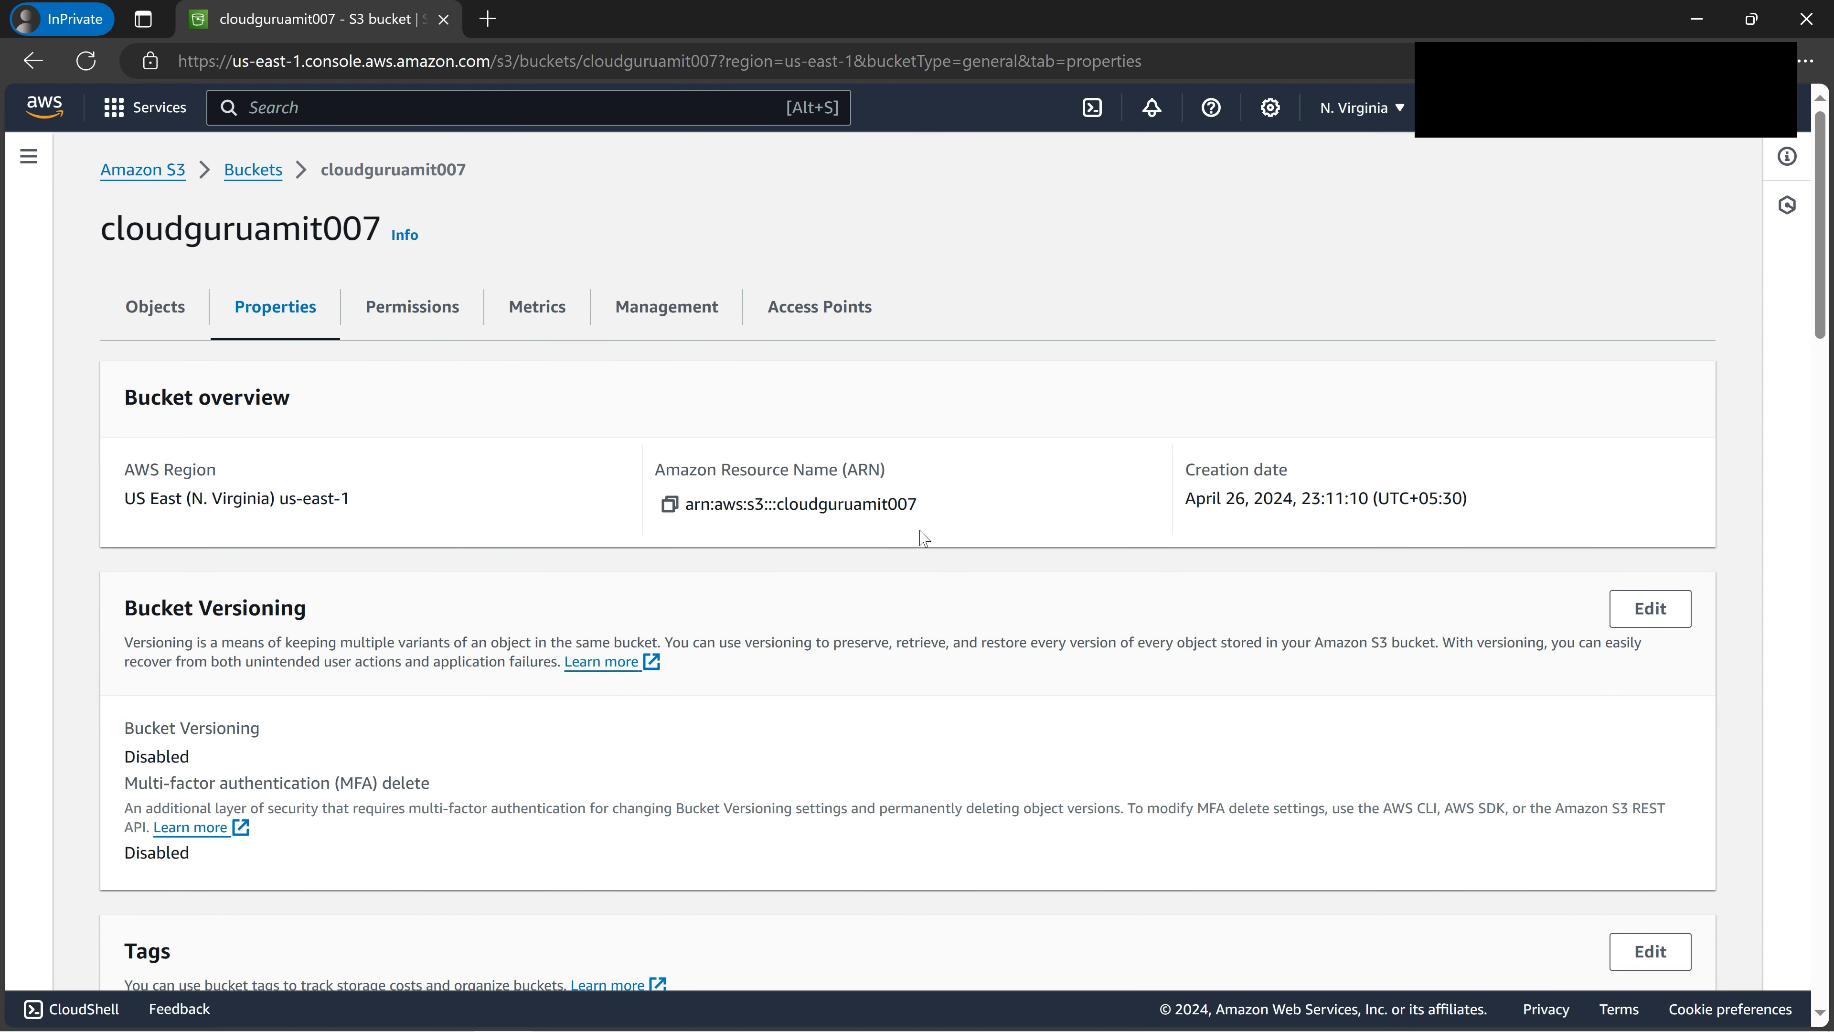
{"action": "scroll", "coordinate": [929, 549], "scroll_direction": "down", "scroll_amount": 10}
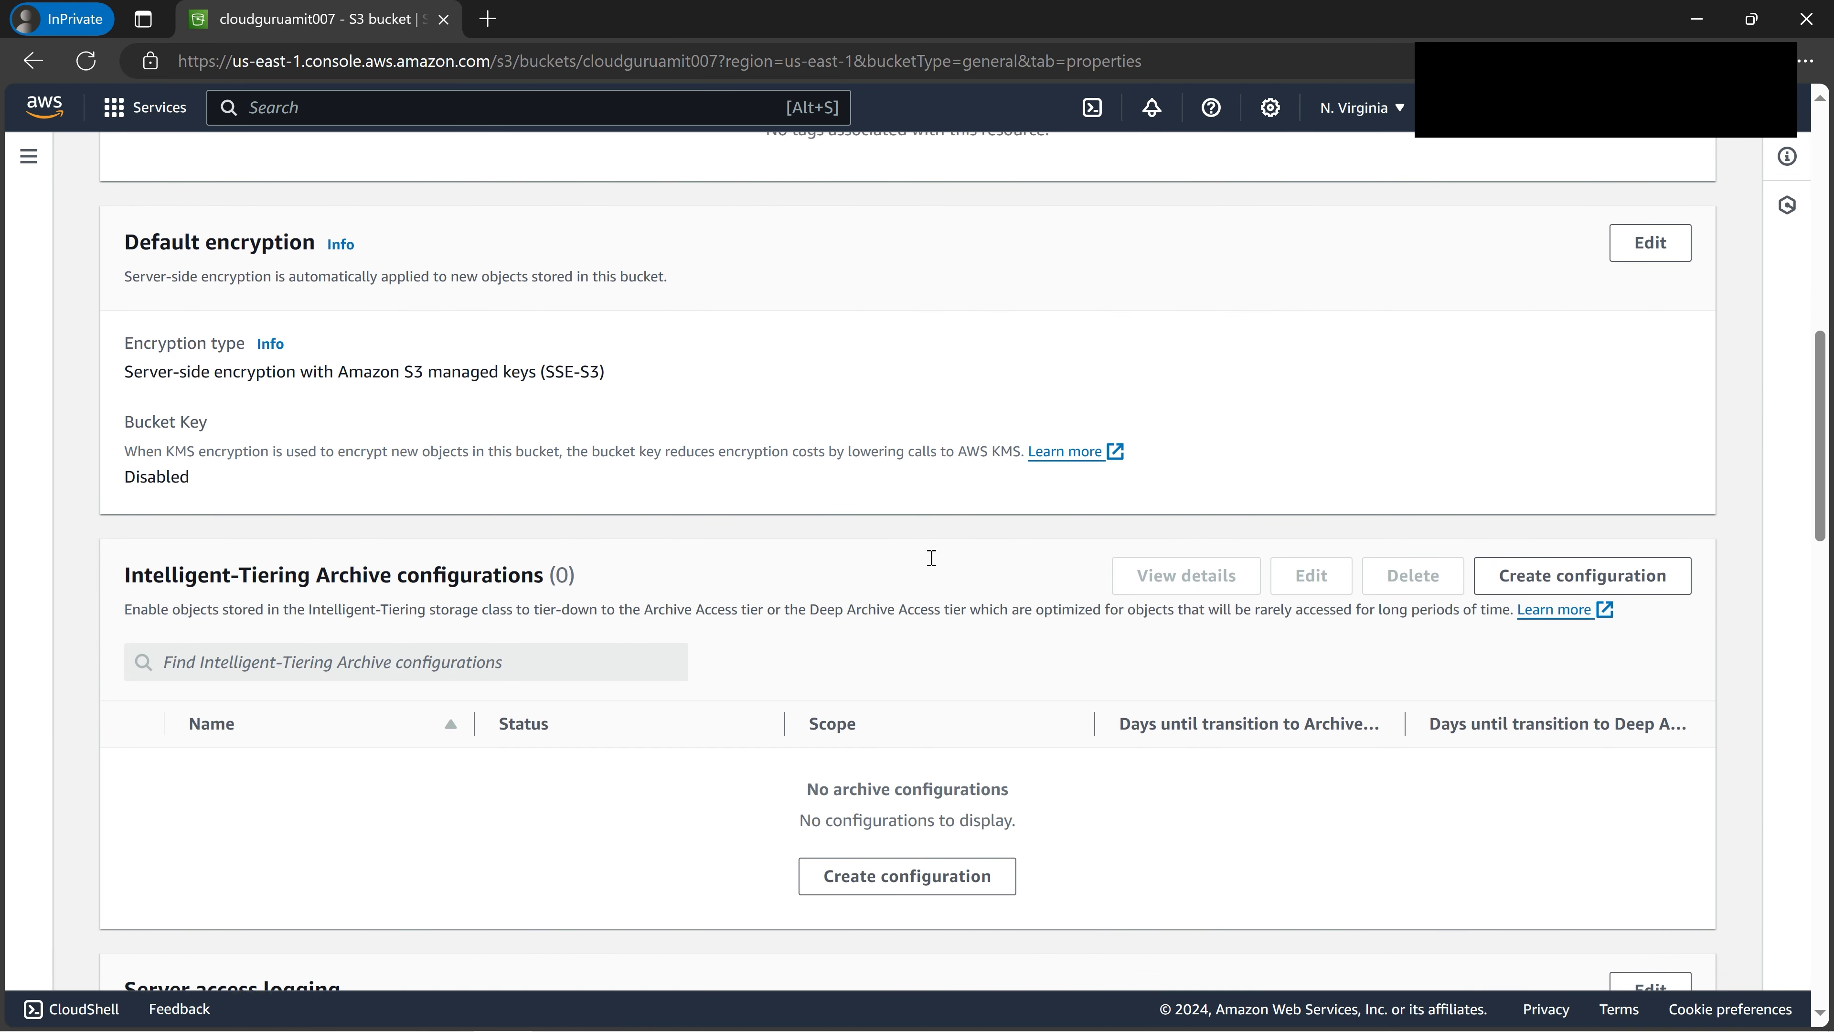
{"action": "scroll", "coordinate": [930, 565], "scroll_direction": "up", "scroll_amount": 10}
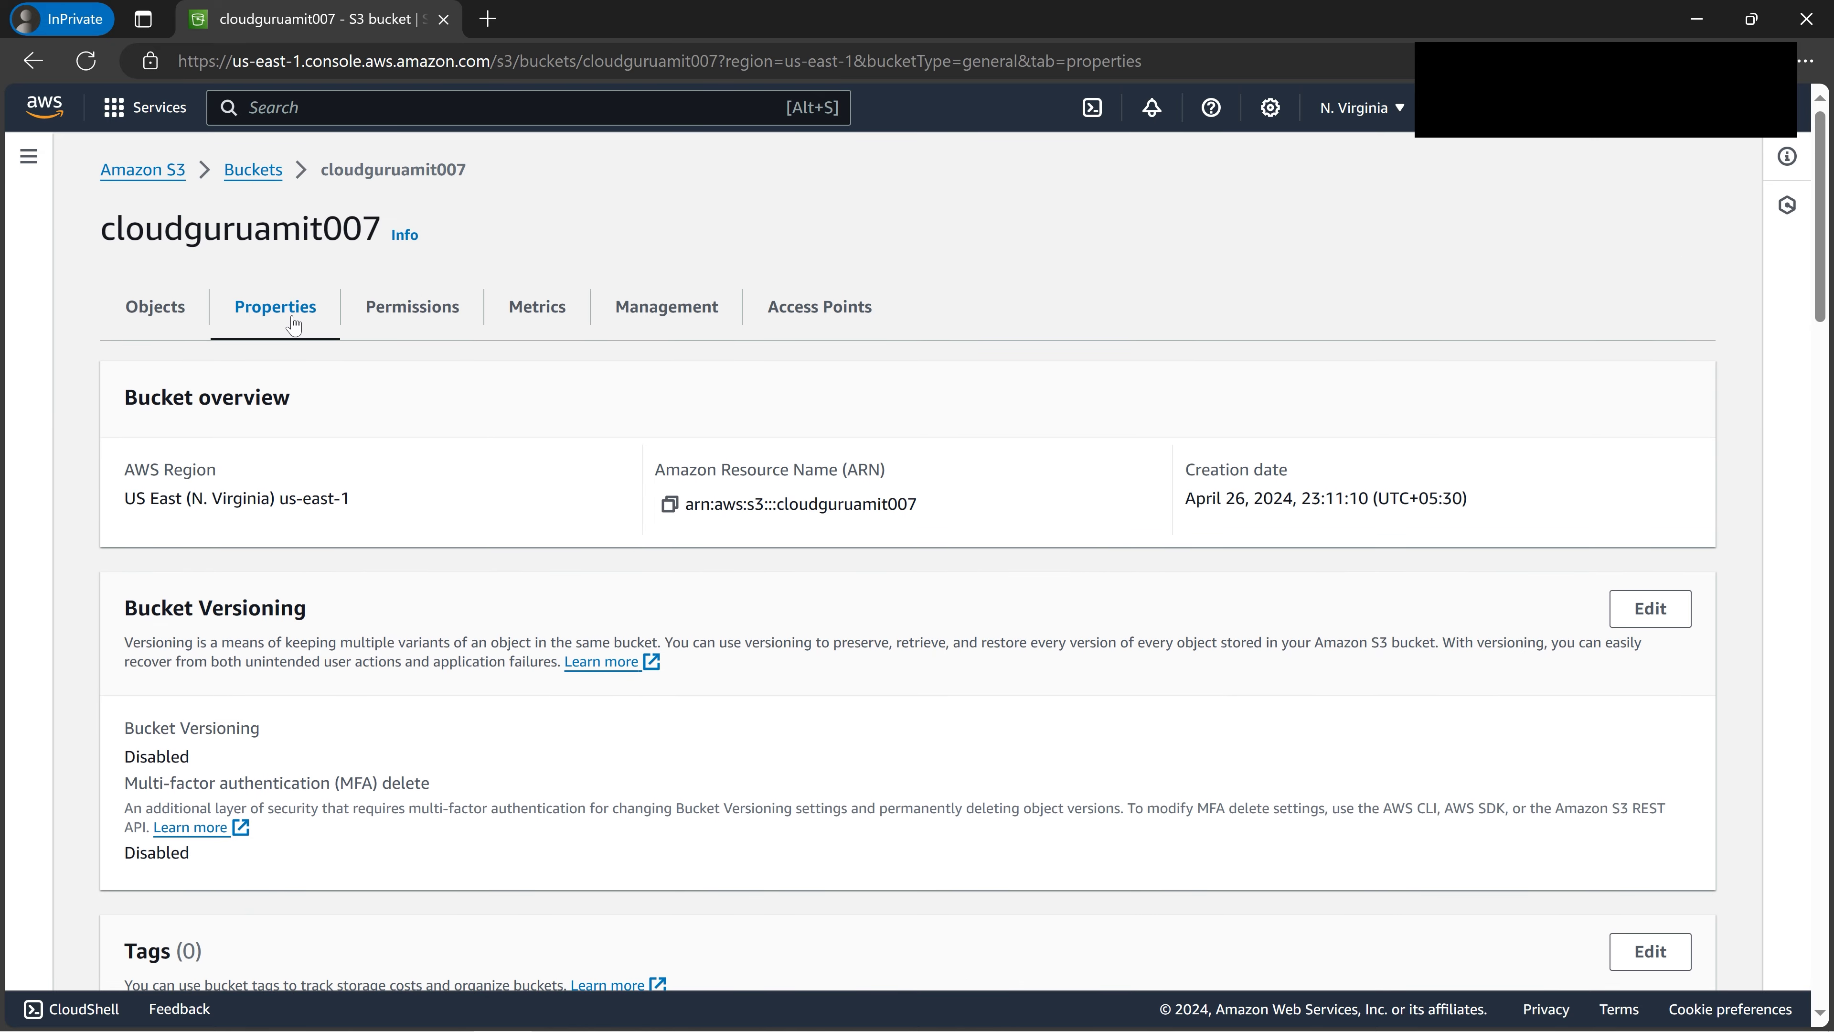
{"action": "scroll", "coordinate": [747, 623], "scroll_direction": "down", "scroll_amount": 12}
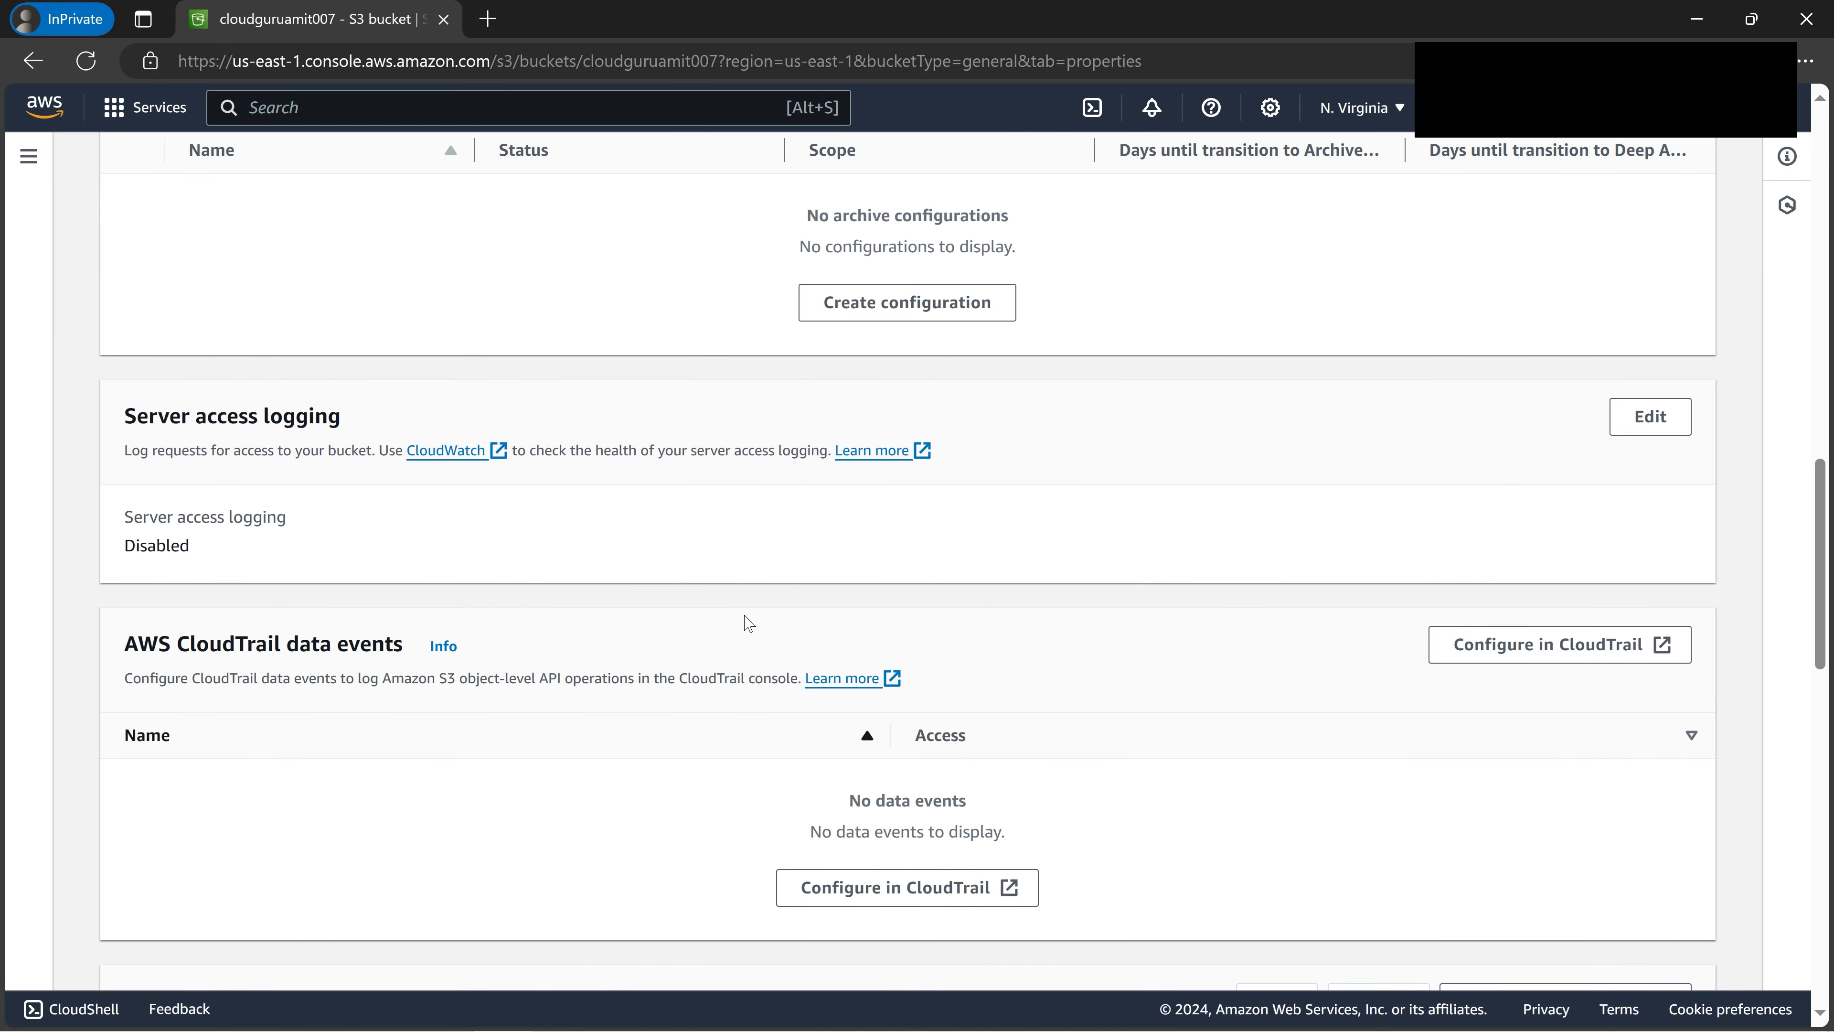
{"action": "scroll", "coordinate": [748, 623], "scroll_direction": "down", "scroll_amount": 12}
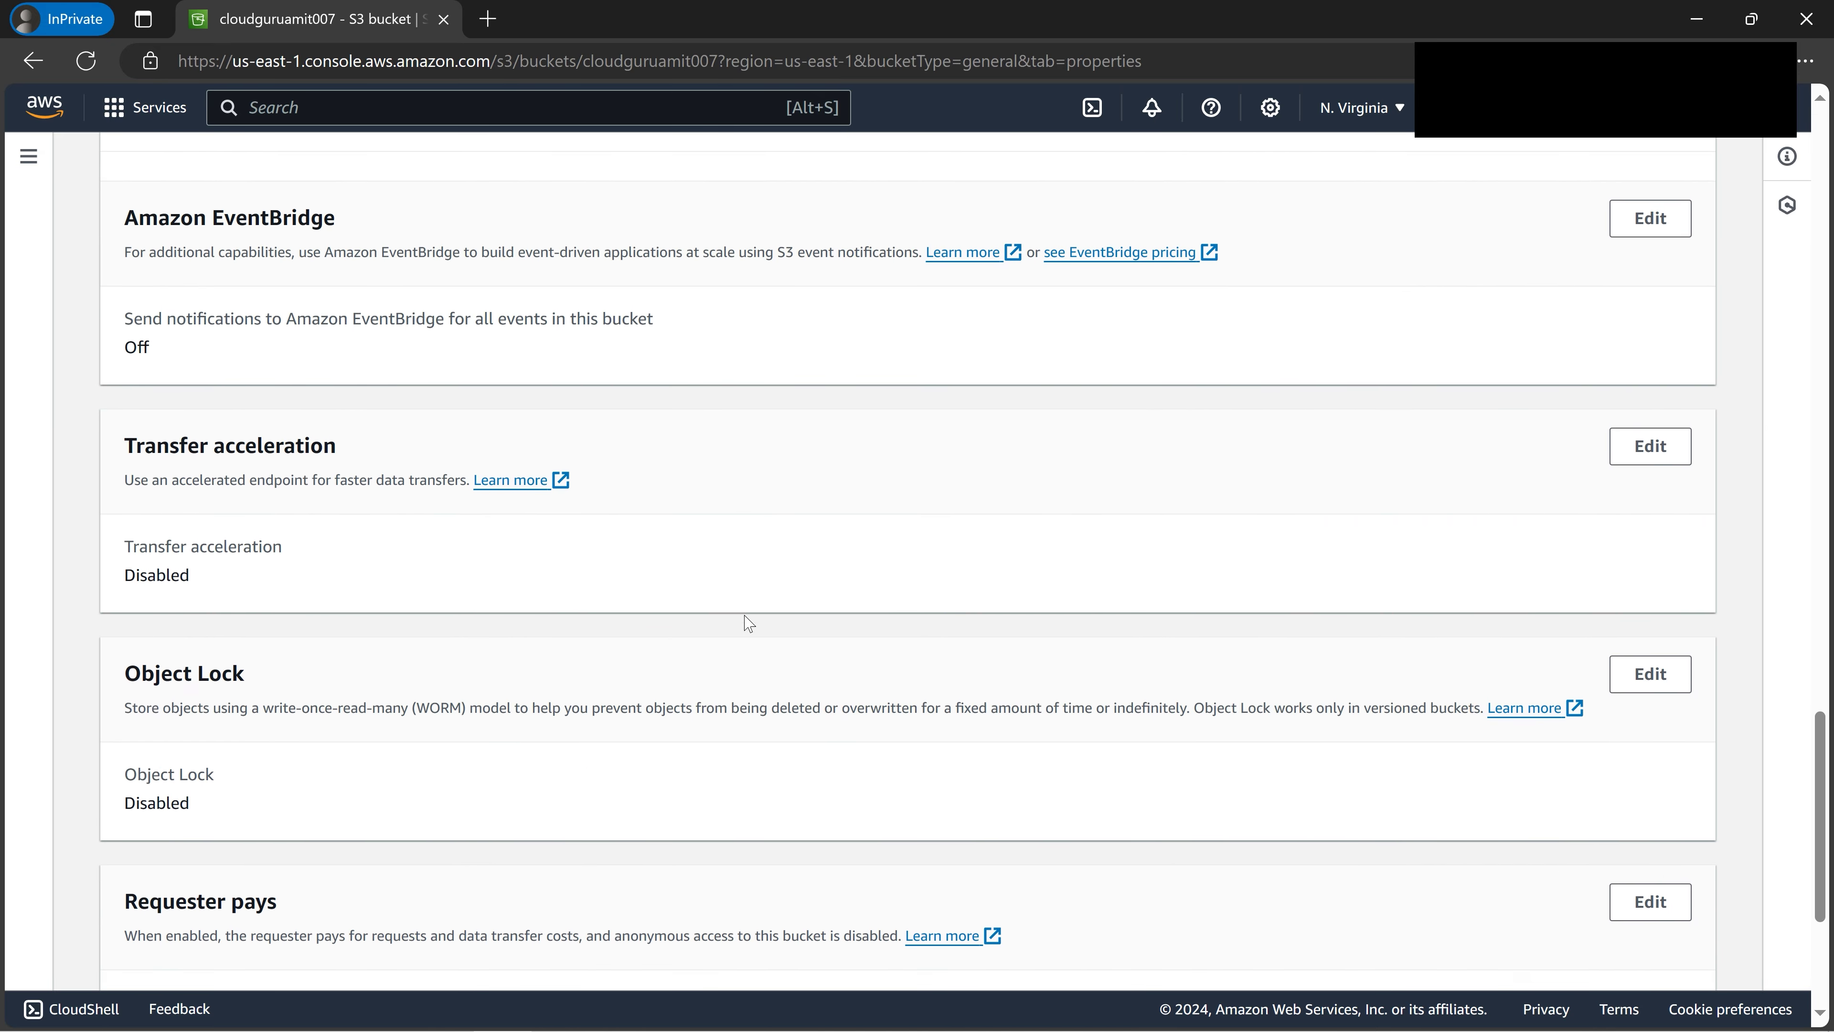
{"action": "scroll", "coordinate": [748, 623], "scroll_direction": "down", "scroll_amount": 5}
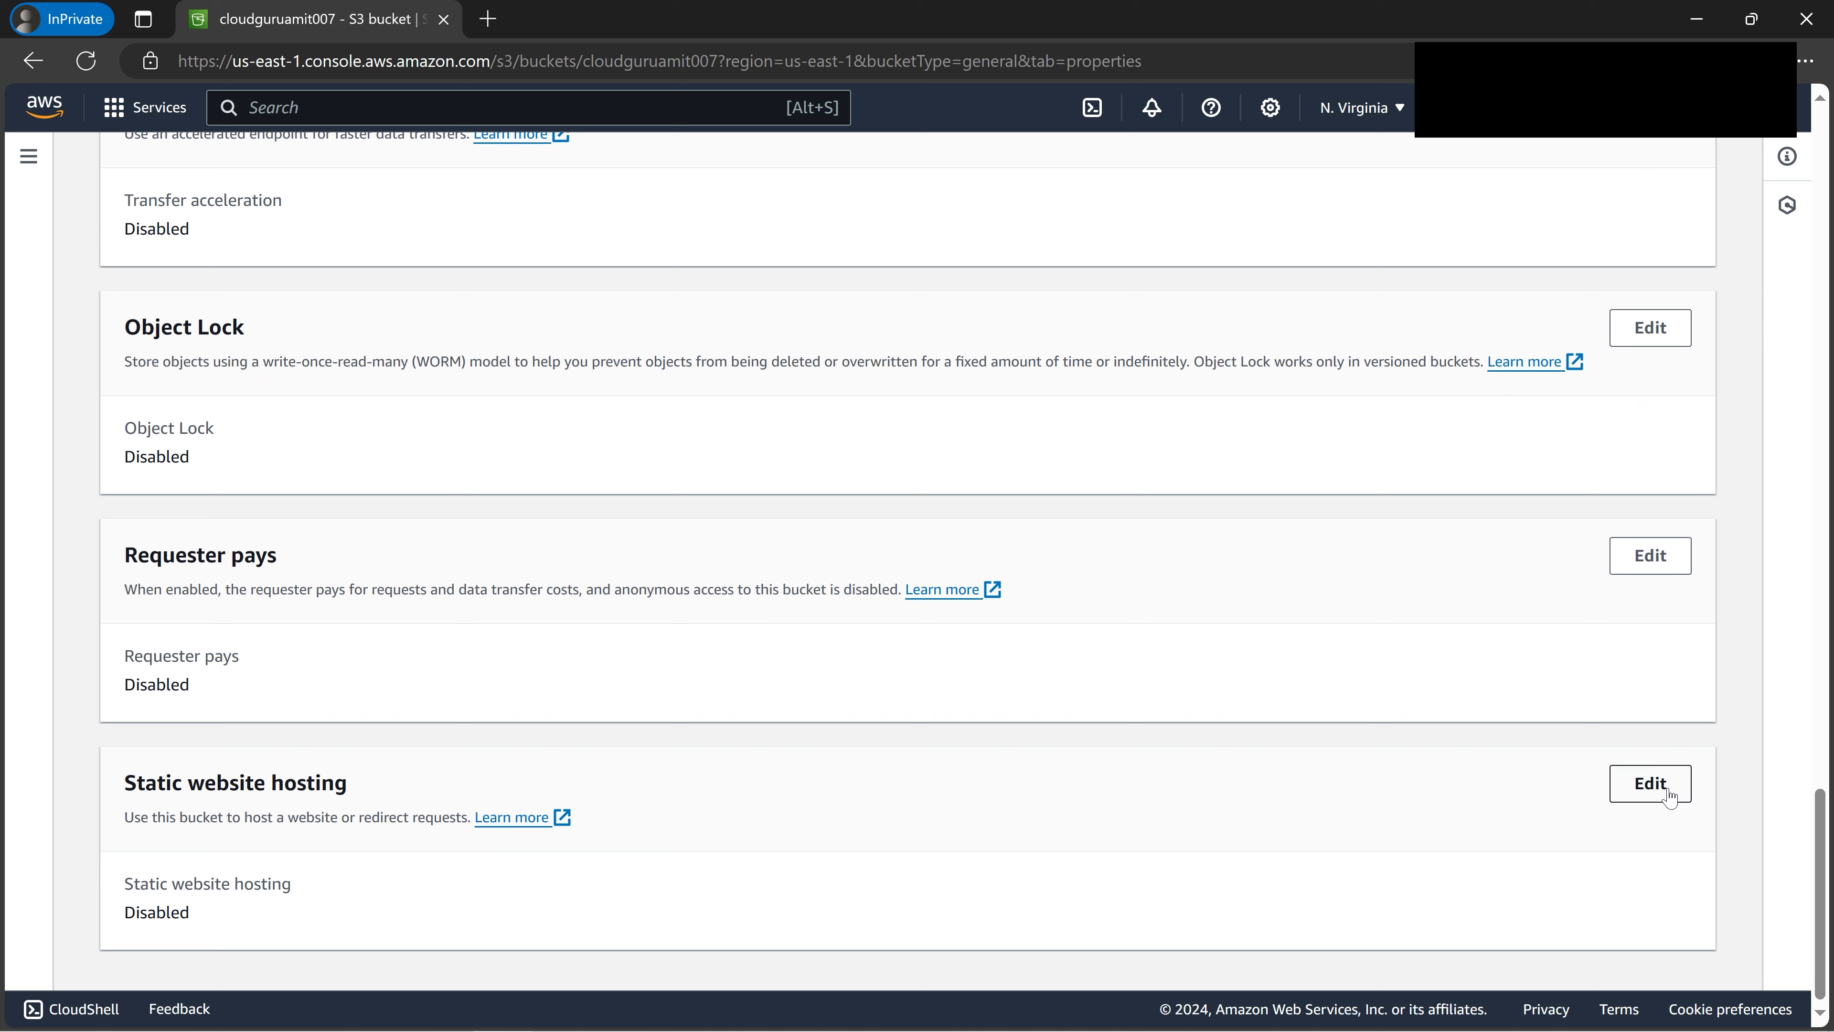
{"action": "double_click", "coordinate": [189, 915]}
{"action": "left_click", "coordinate": [1543, 814]}
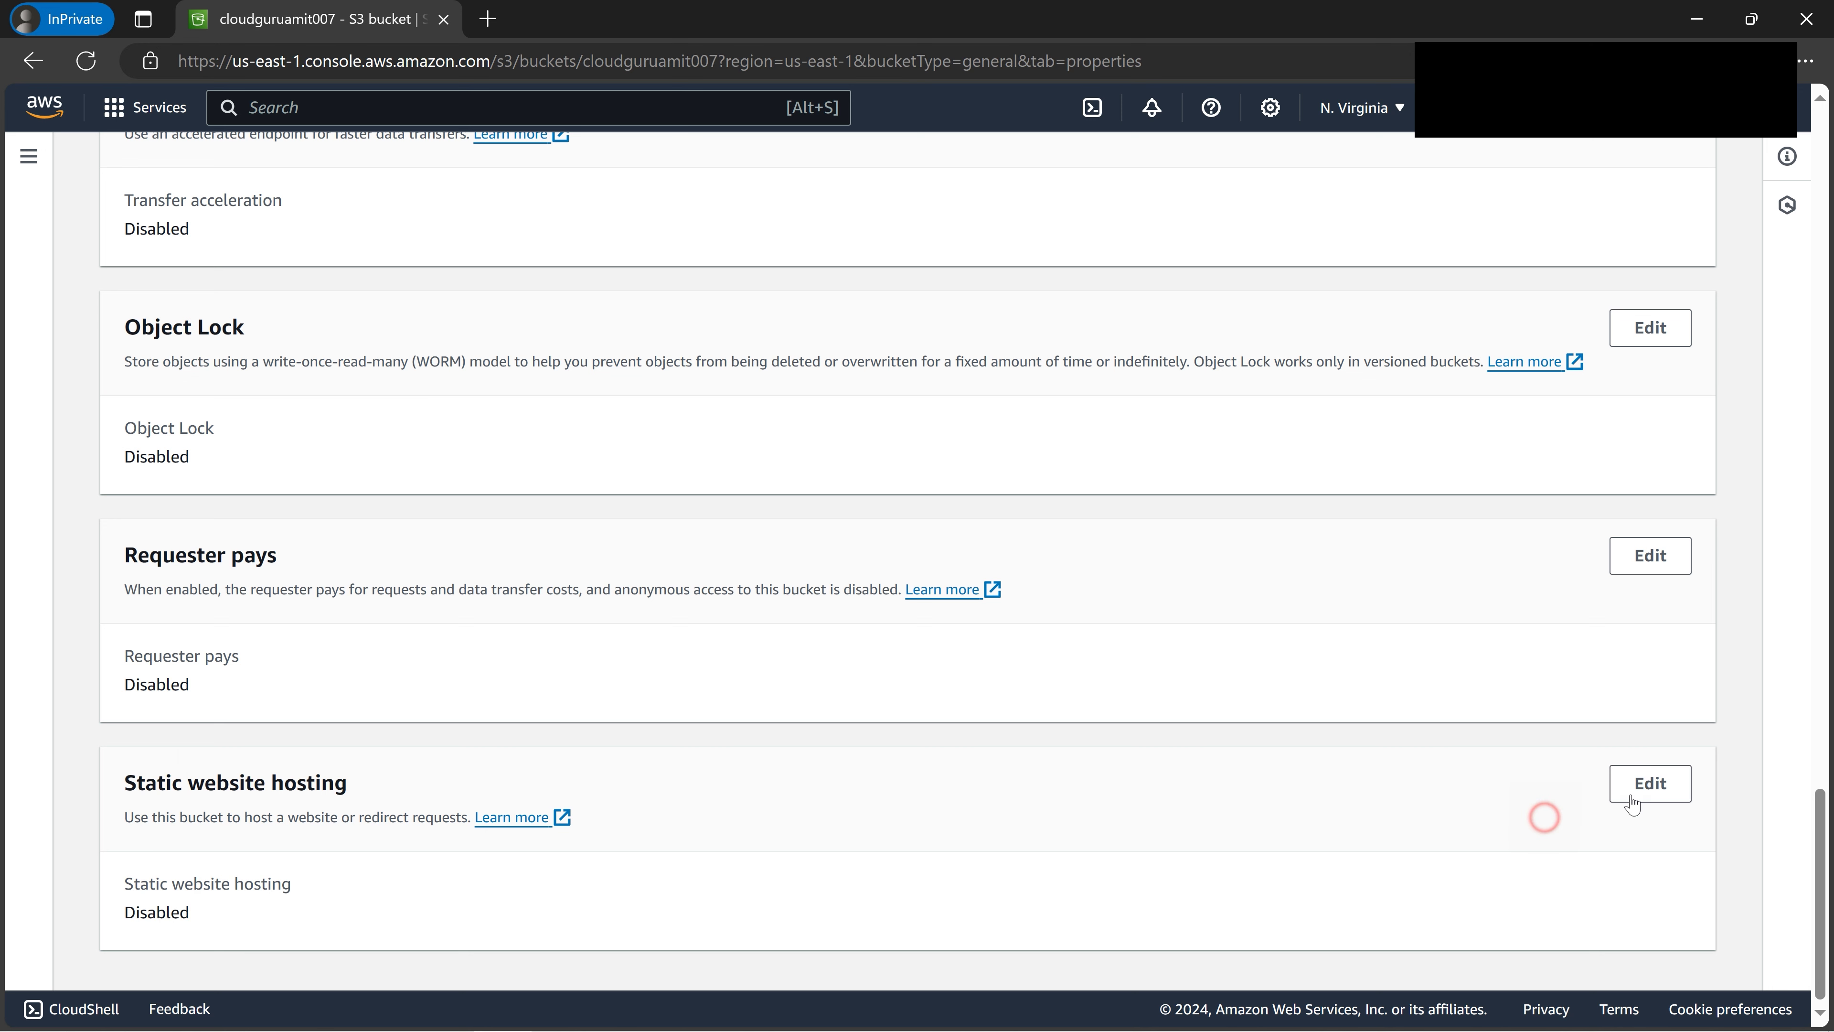
{"action": "left_click", "coordinate": [1664, 785]}
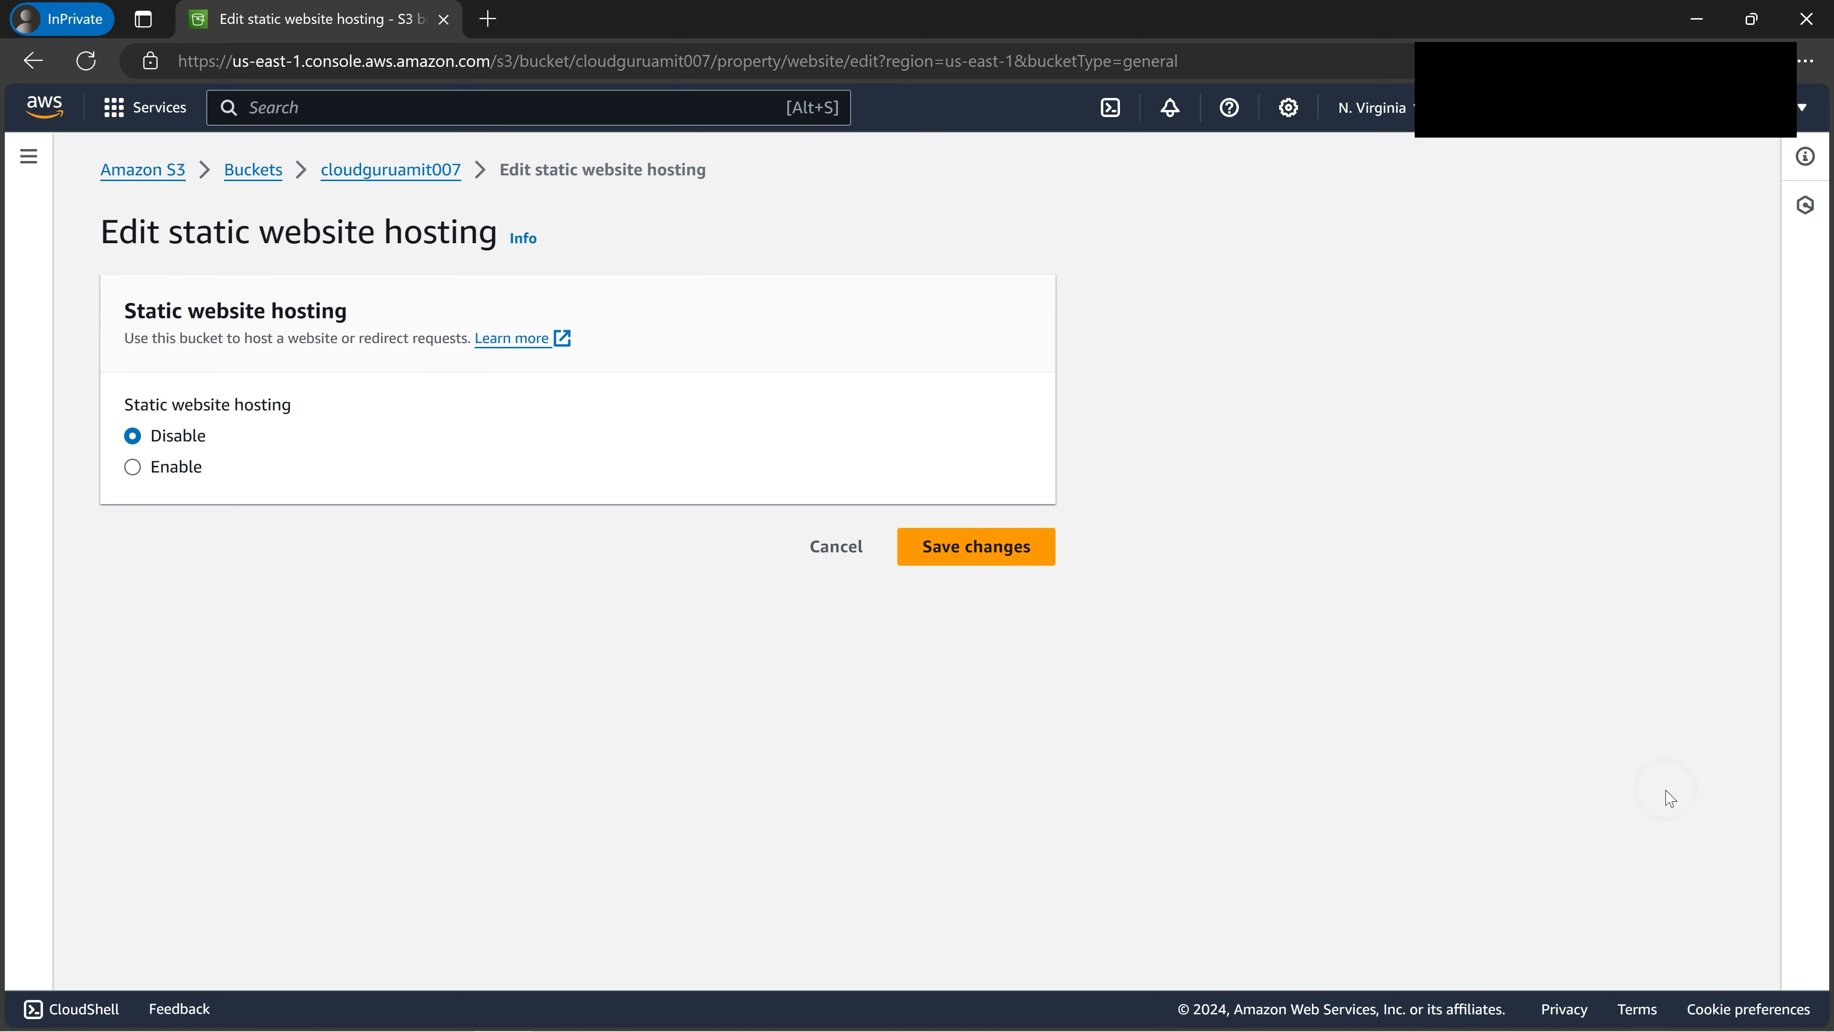
{"action": "left_click", "coordinate": [136, 468]}
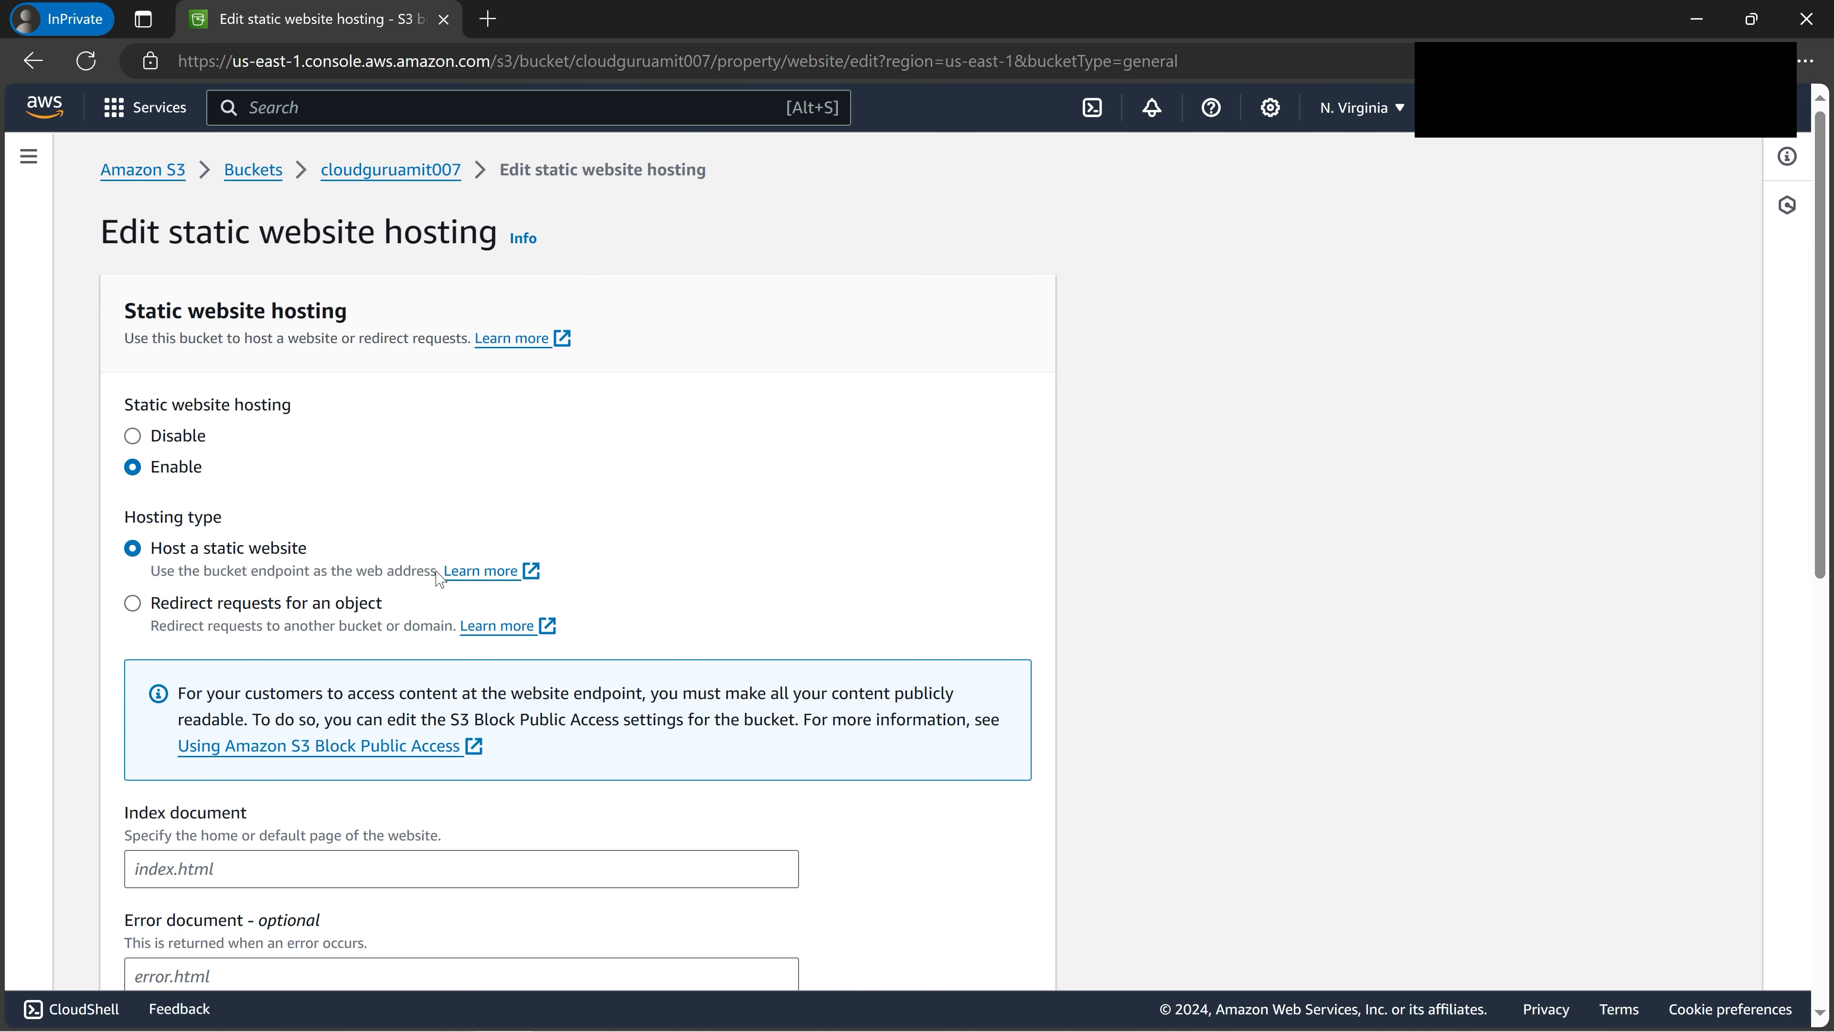
{"action": "scroll", "coordinate": [440, 578], "scroll_direction": "down", "scroll_amount": 4}
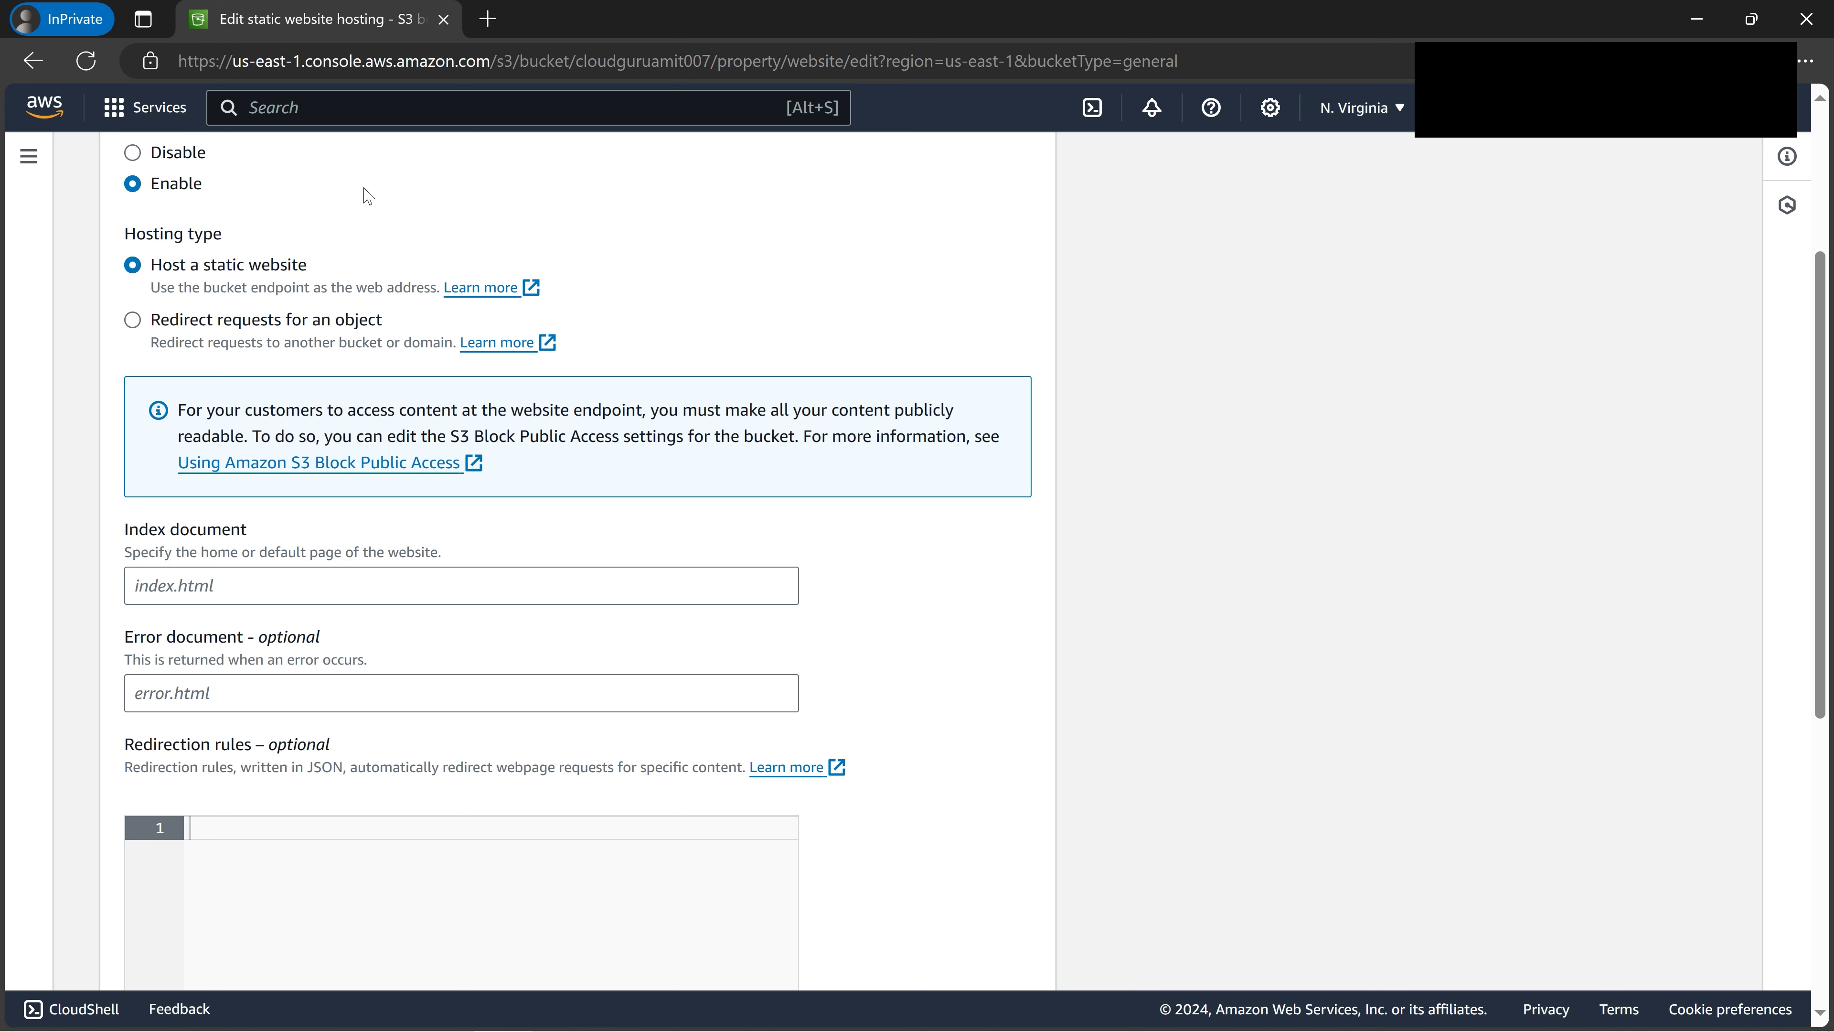
- Duplicate the hosting settings page in a new browser tab and open the cloudguruamit007 bucket's object list there
{"action": "right_click", "coordinate": [371, 27]}
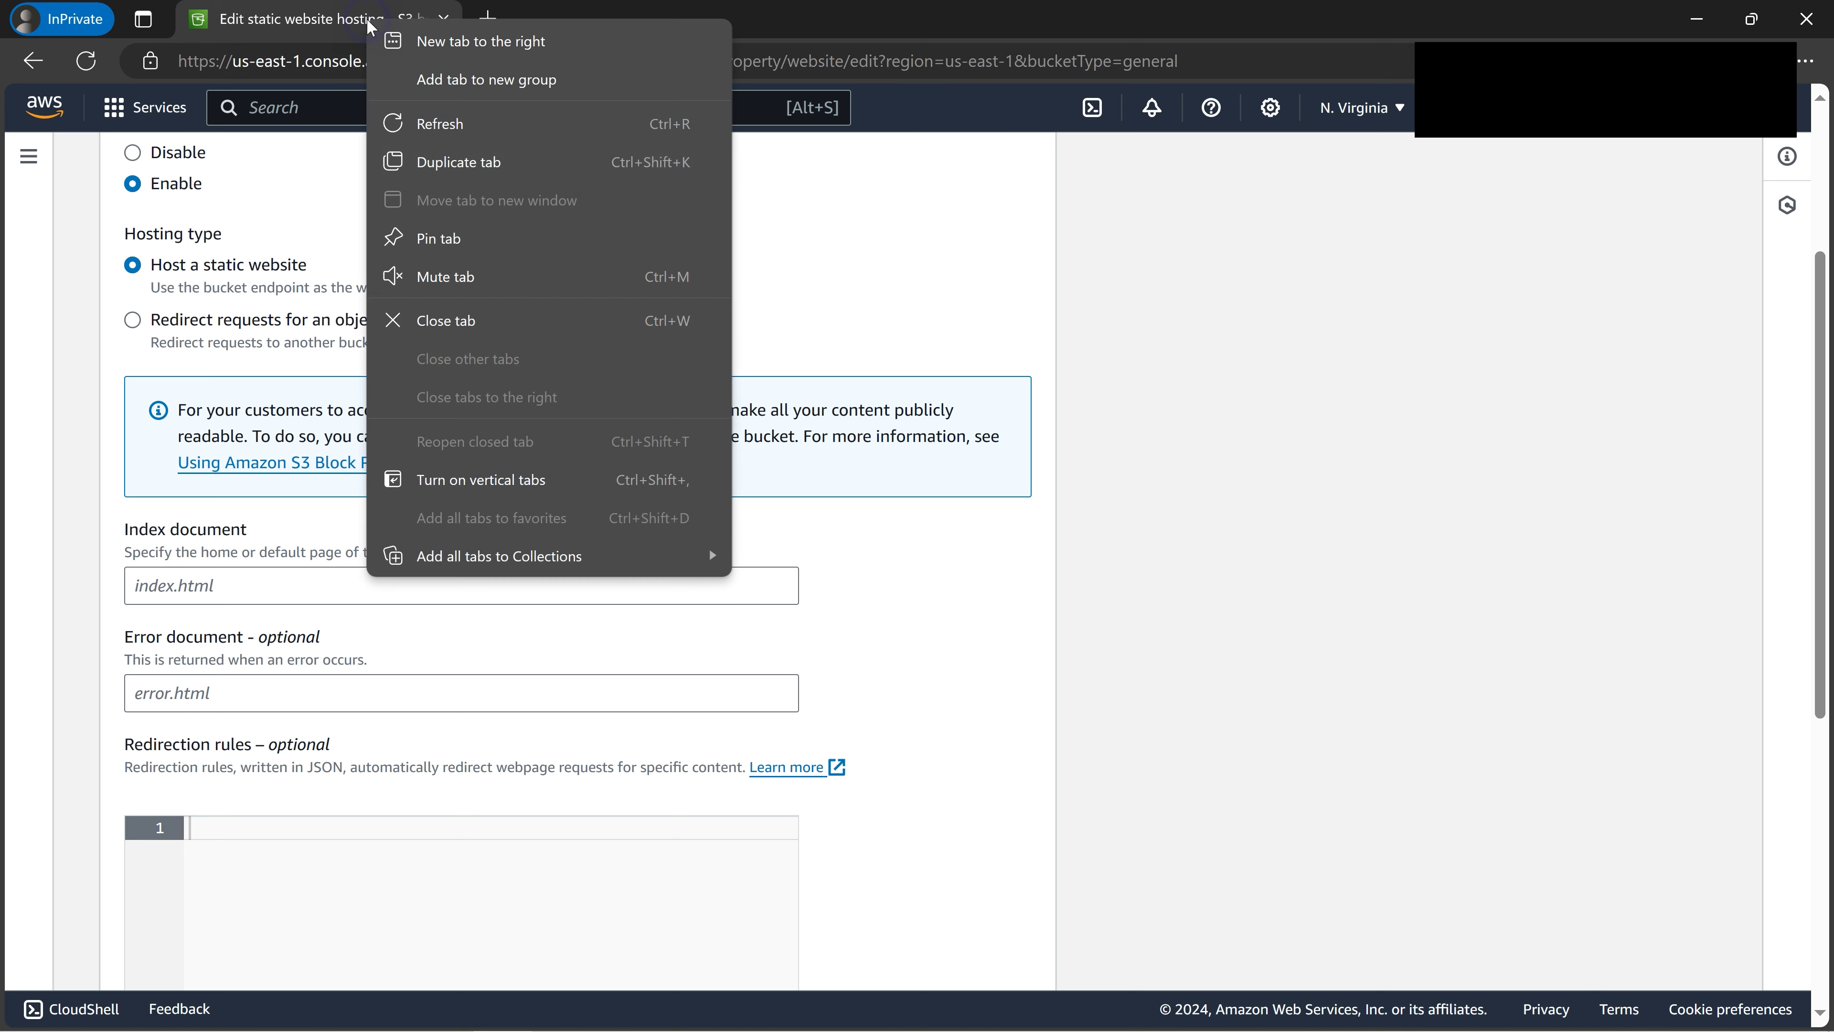
{"action": "left_click", "coordinate": [516, 164]}
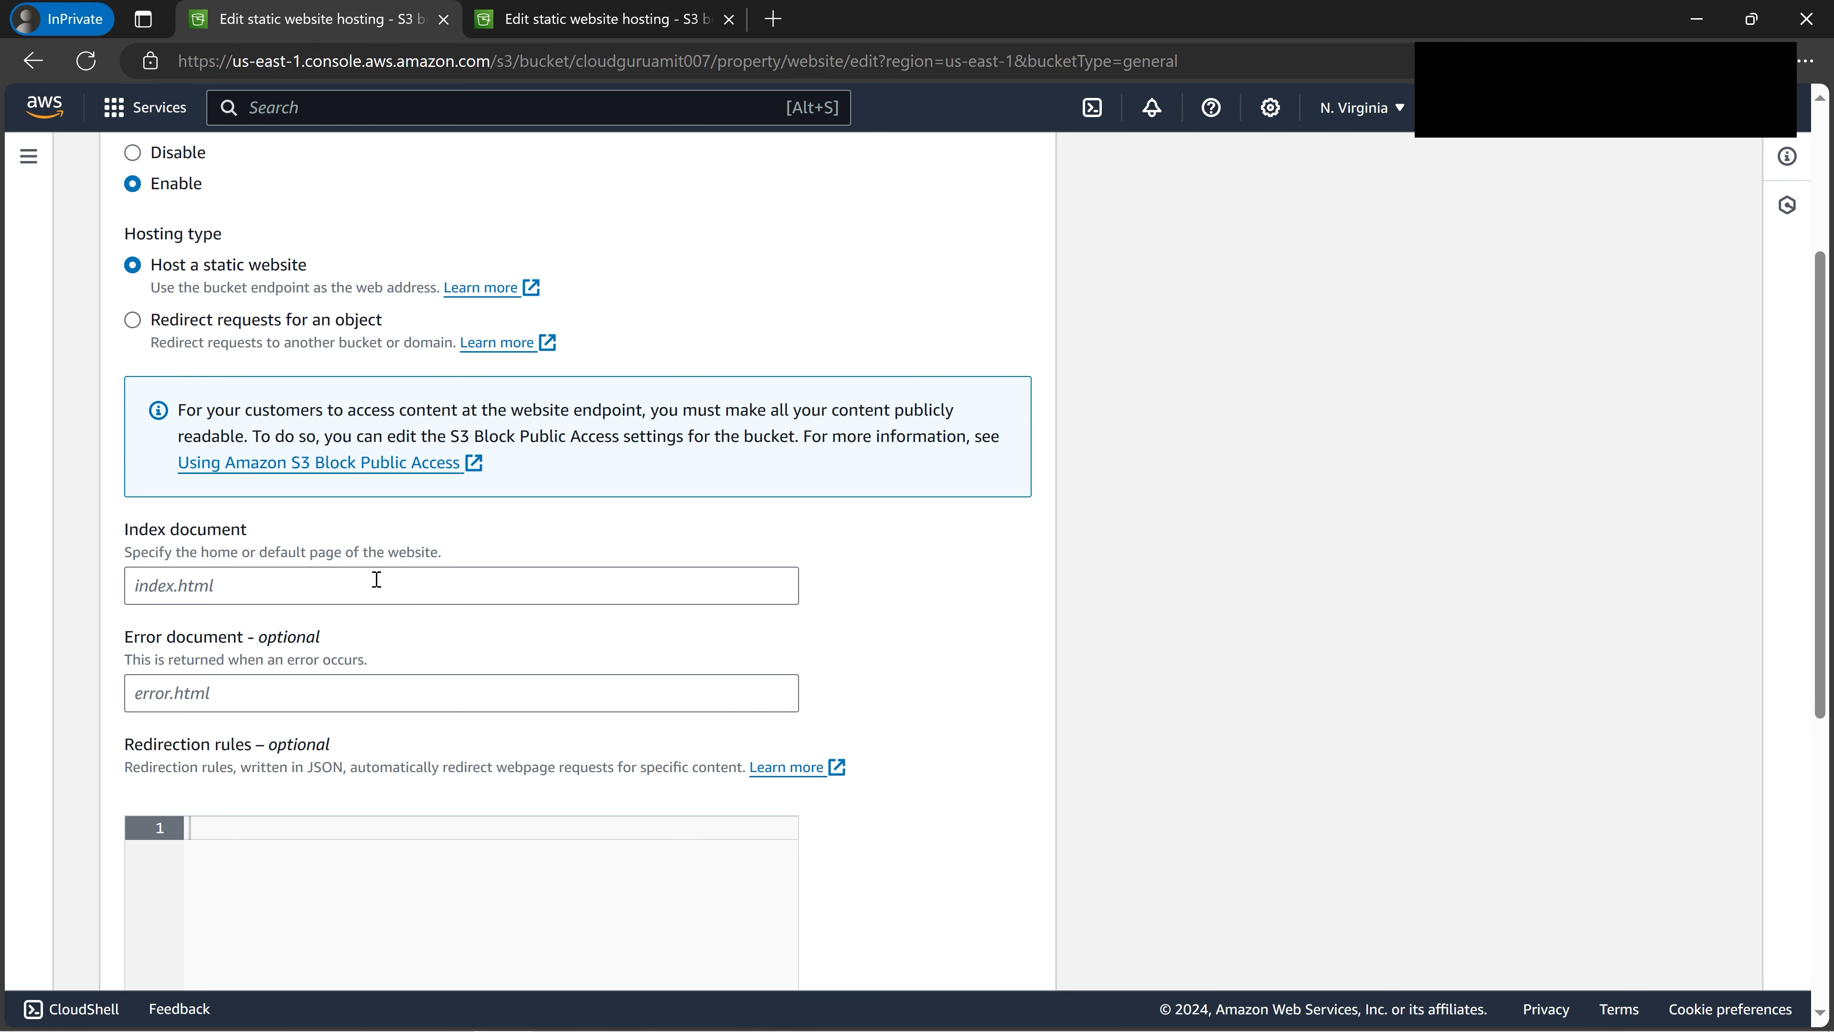
{"action": "left_click", "coordinate": [560, 29]}
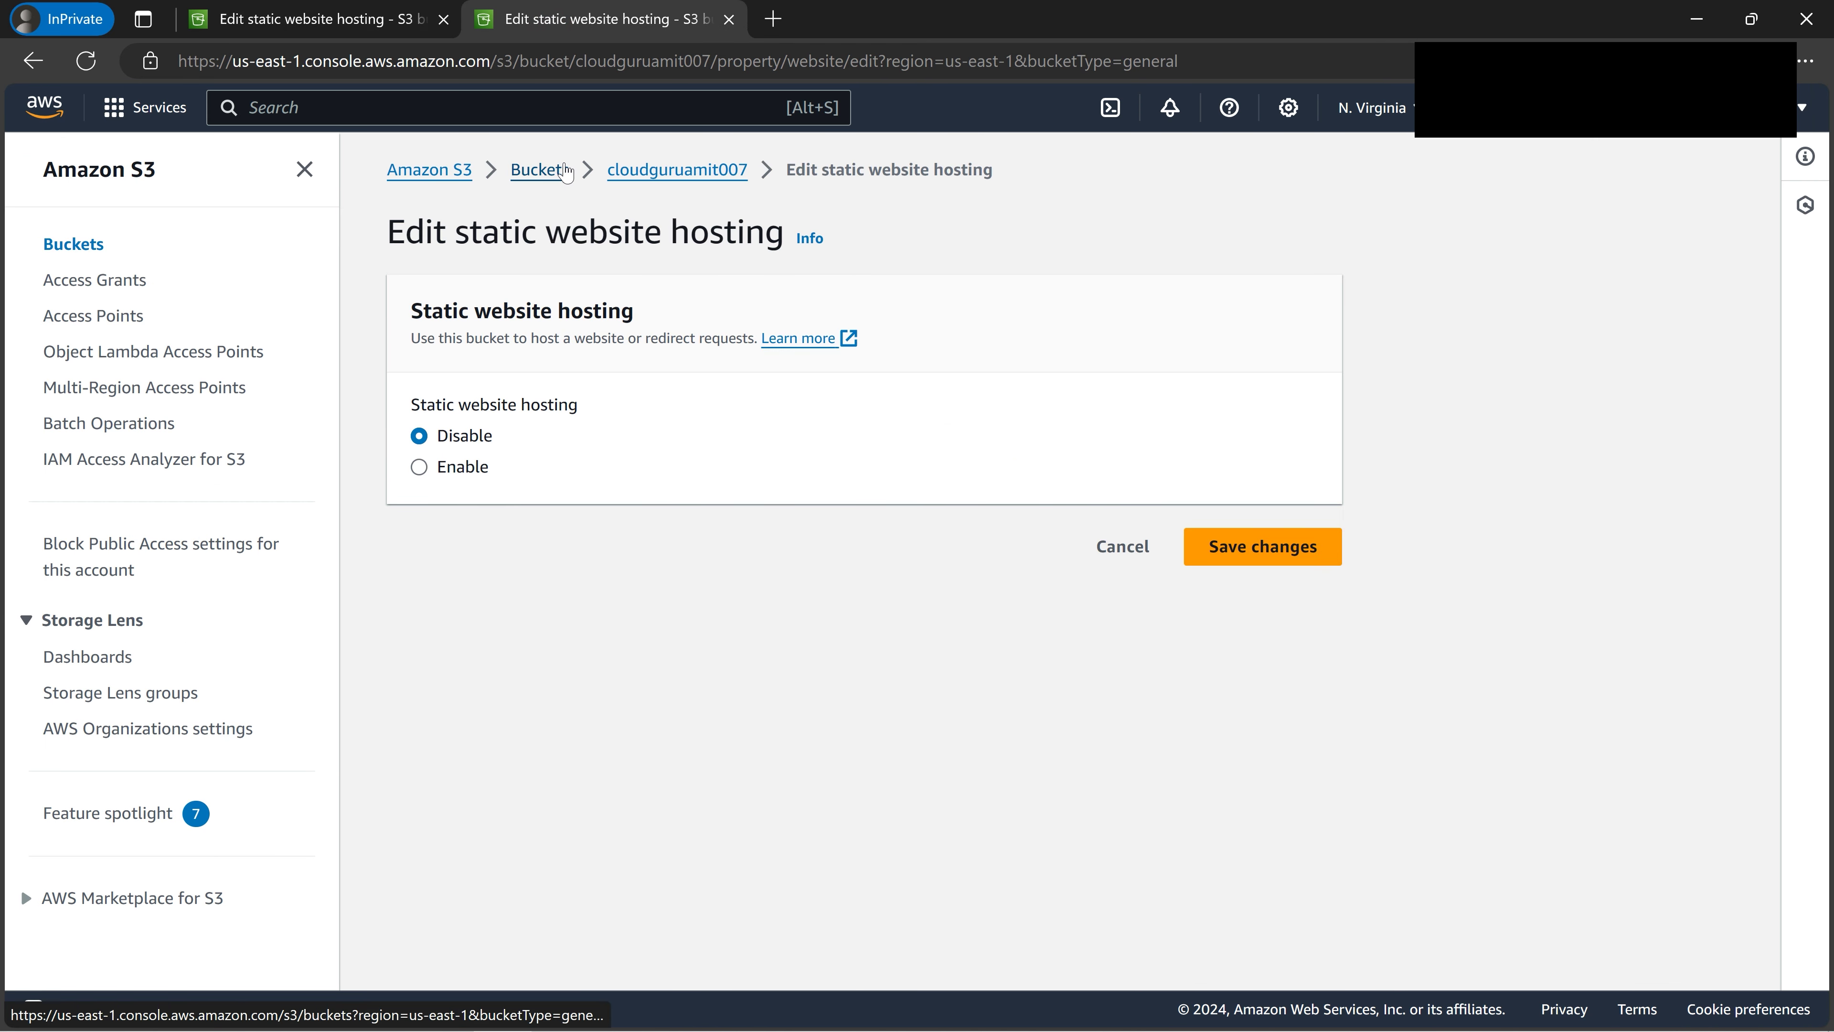
{"action": "left_click", "coordinate": [671, 170]}
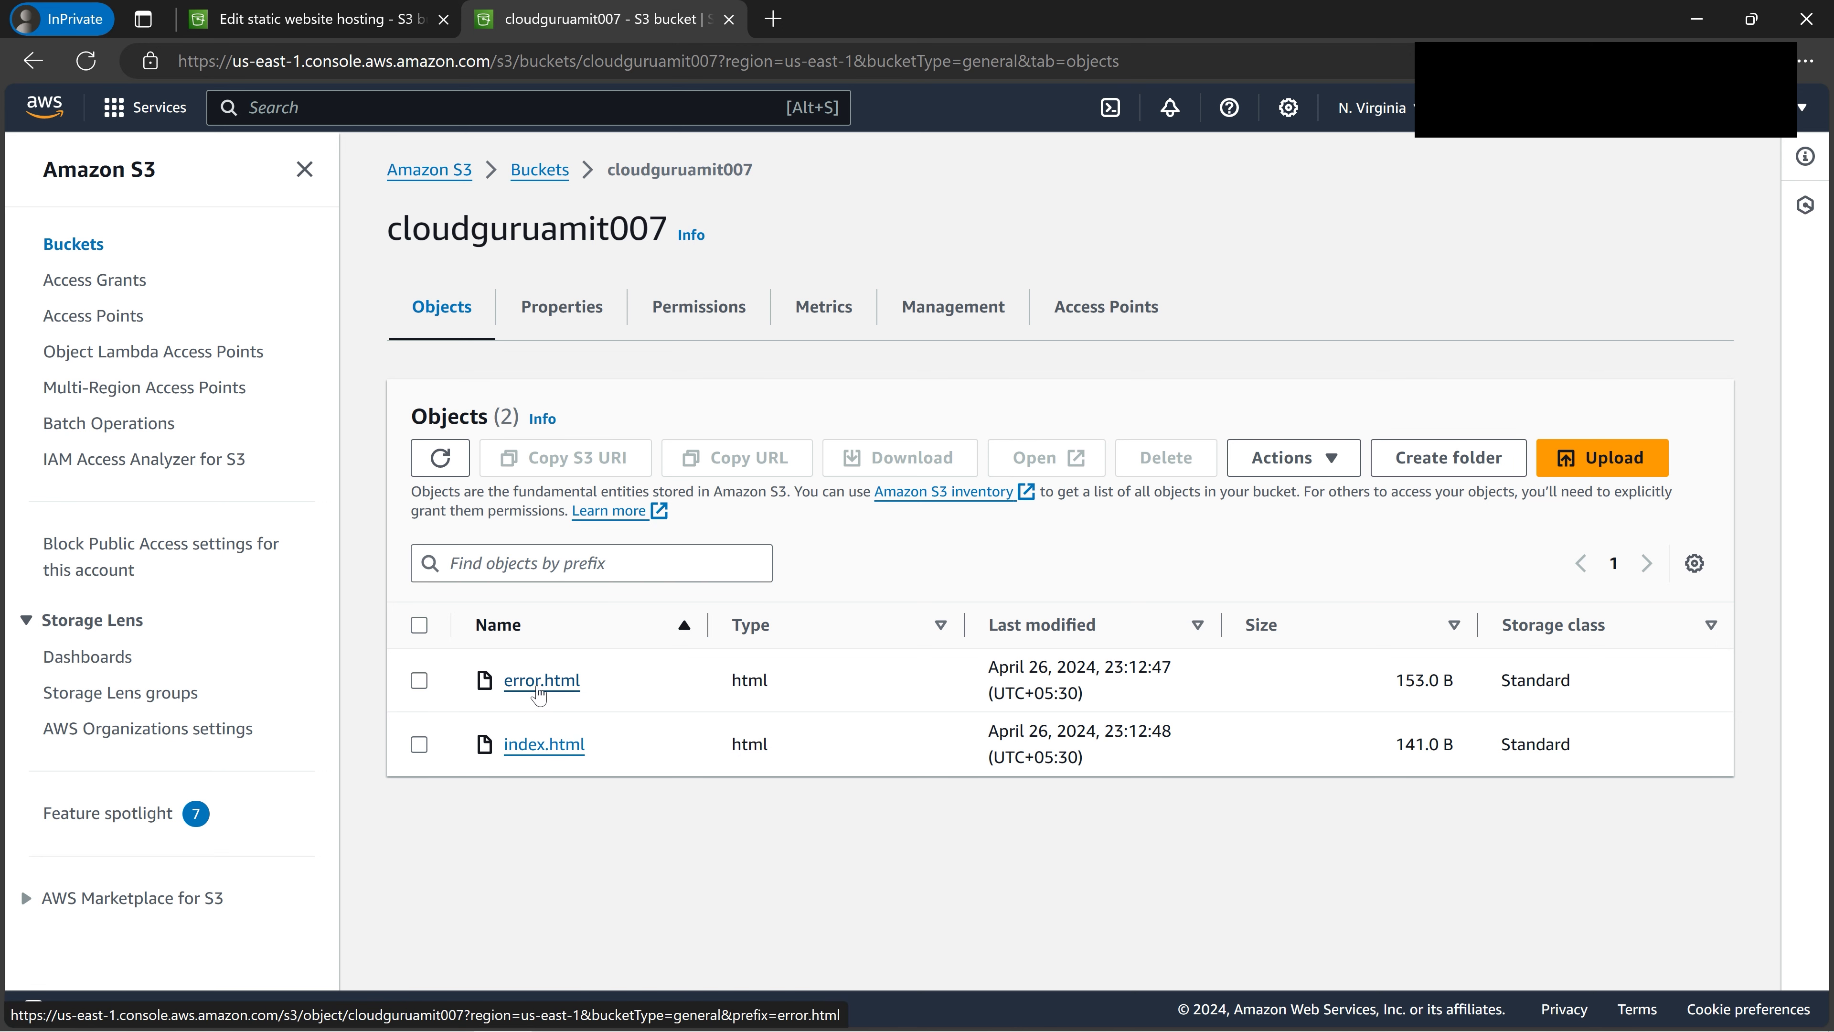
- Set the index document of the static website to index.html, matching the object name in the bucket
{"action": "left_click", "coordinate": [326, 18]}
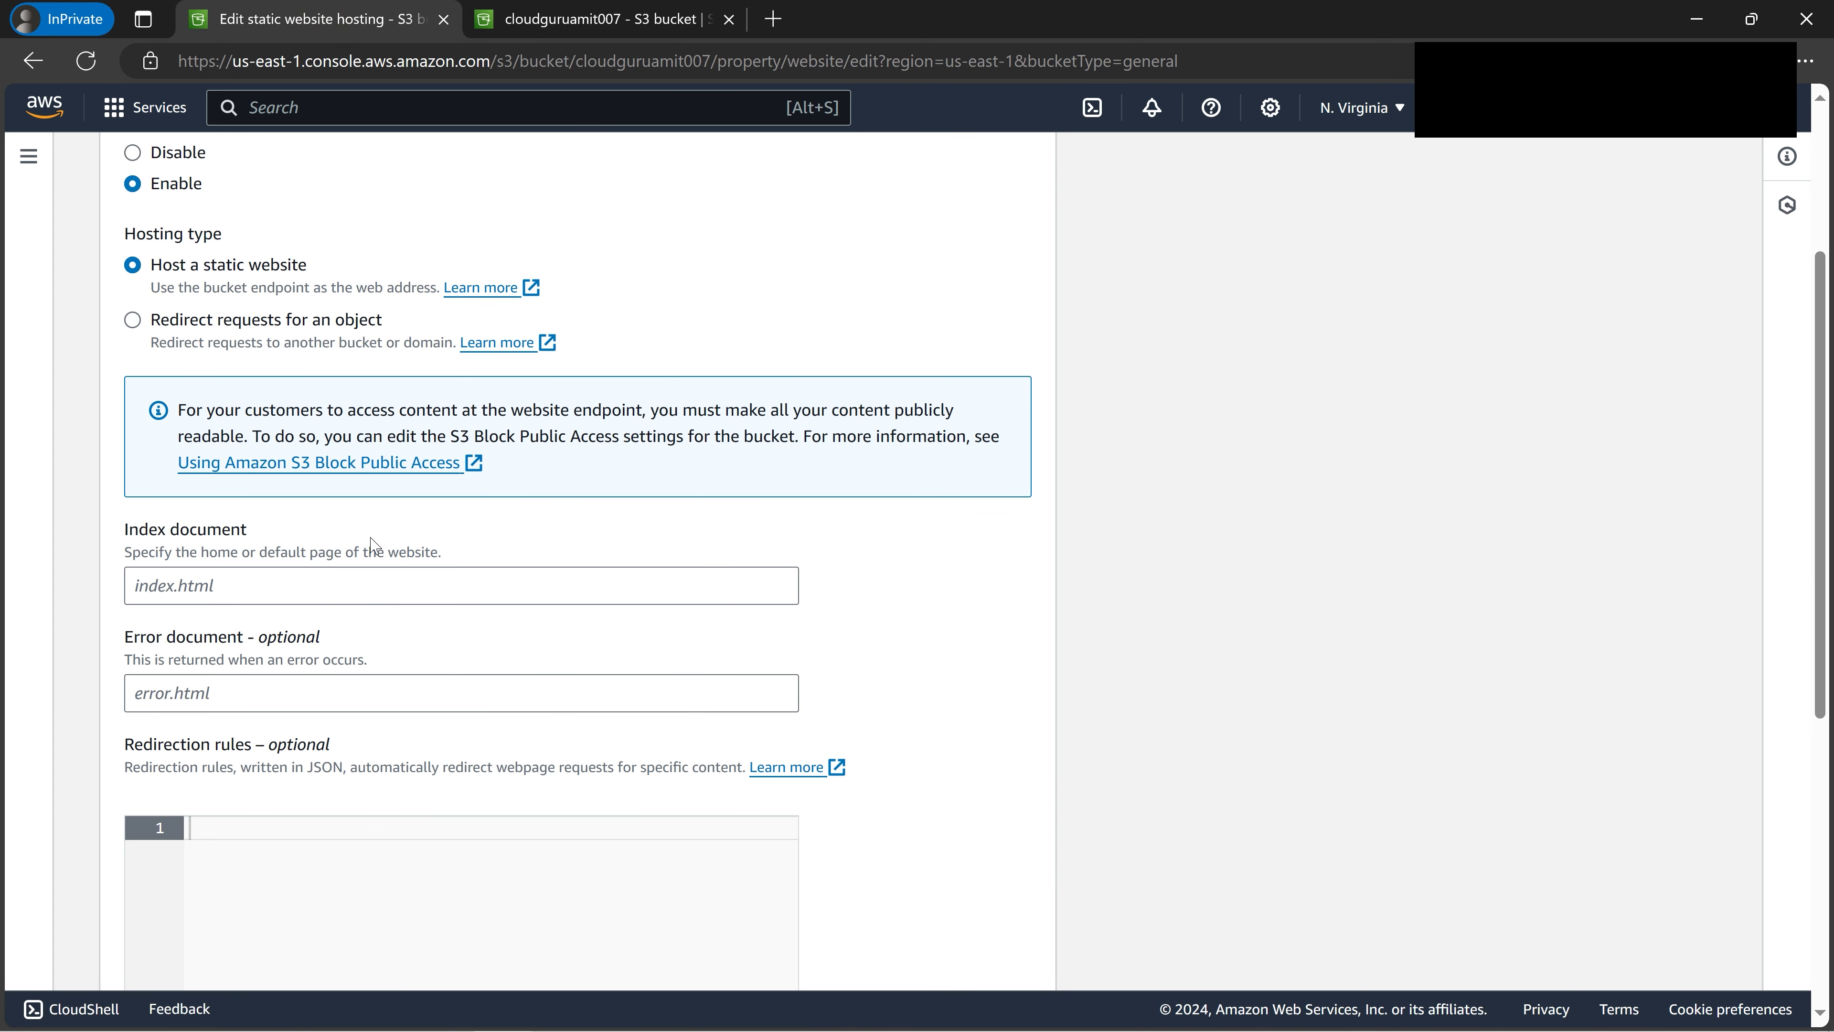
{"action": "left_click", "coordinate": [351, 587]}
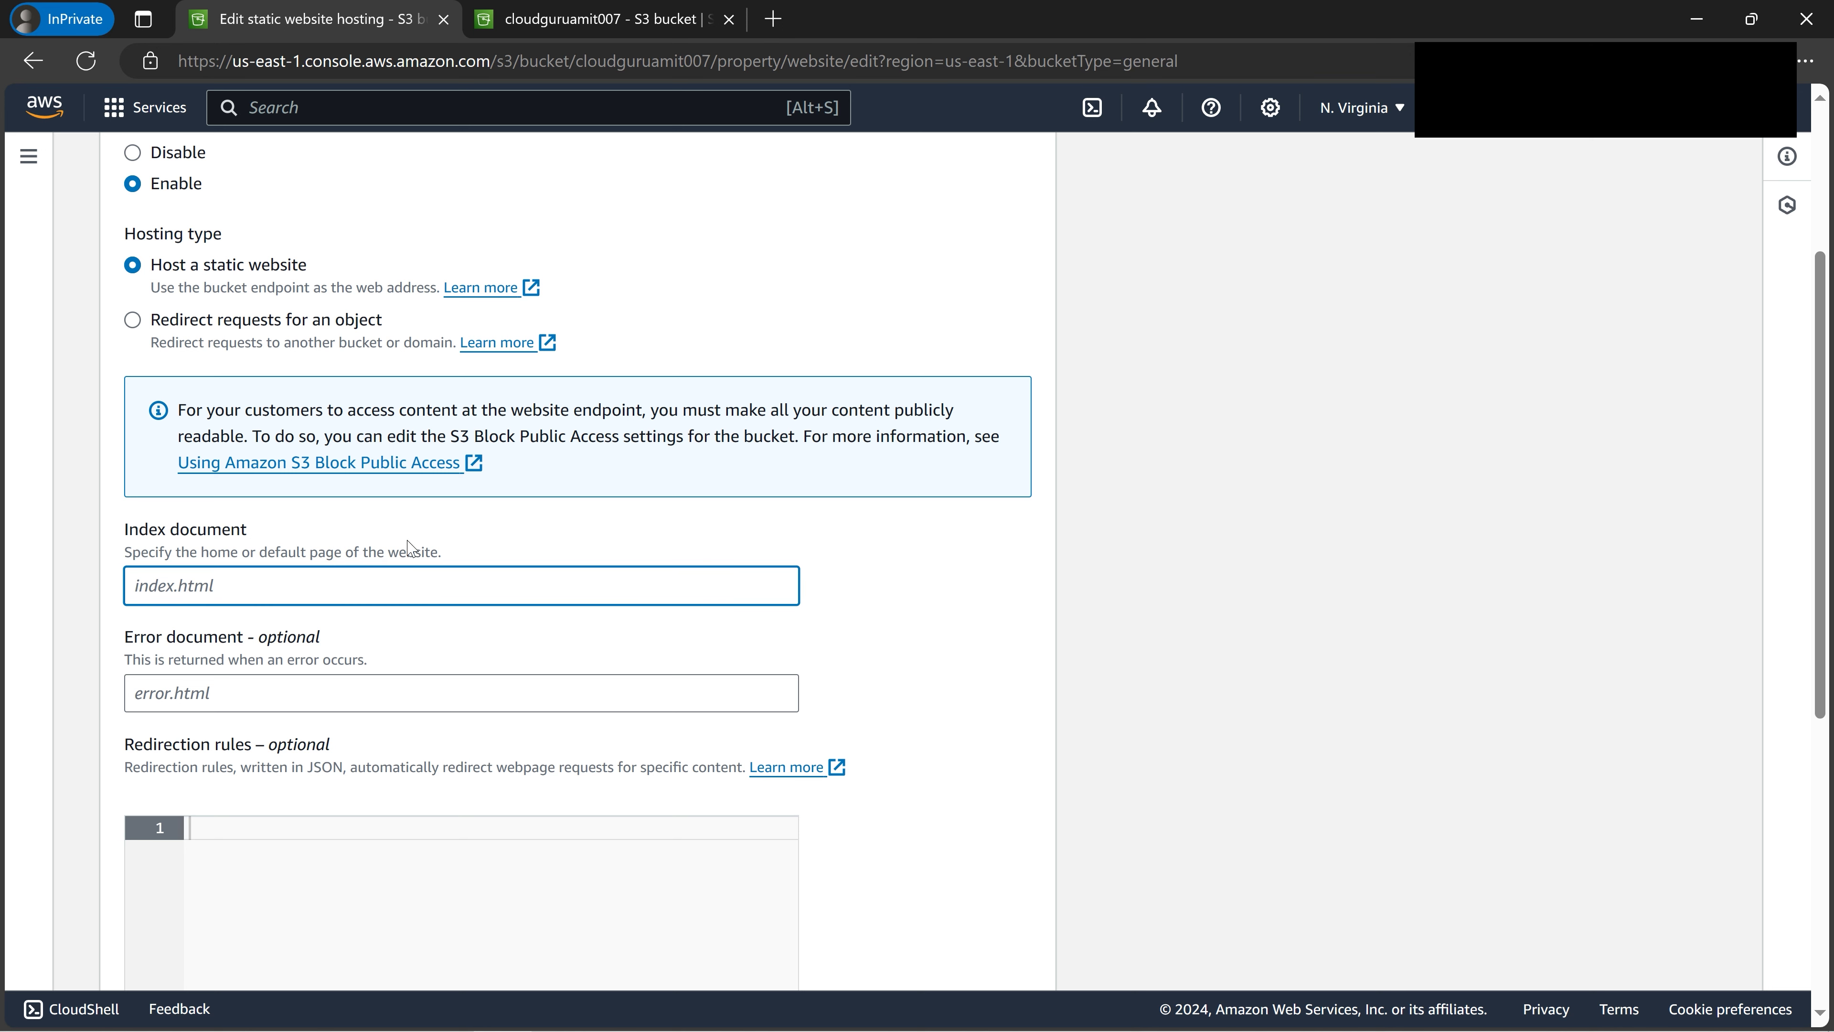
{"action": "left_click", "coordinate": [599, 18]}
{"action": "left_click_drag", "start_coordinate": [598, 744], "coordinate": [387, 21]}
{"action": "type", "text": "index.html"}
- Set the error document to error.html, copied from the bucket's object list, and save the static website hosting settings
{"action": "left_click", "coordinate": [576, 21]}
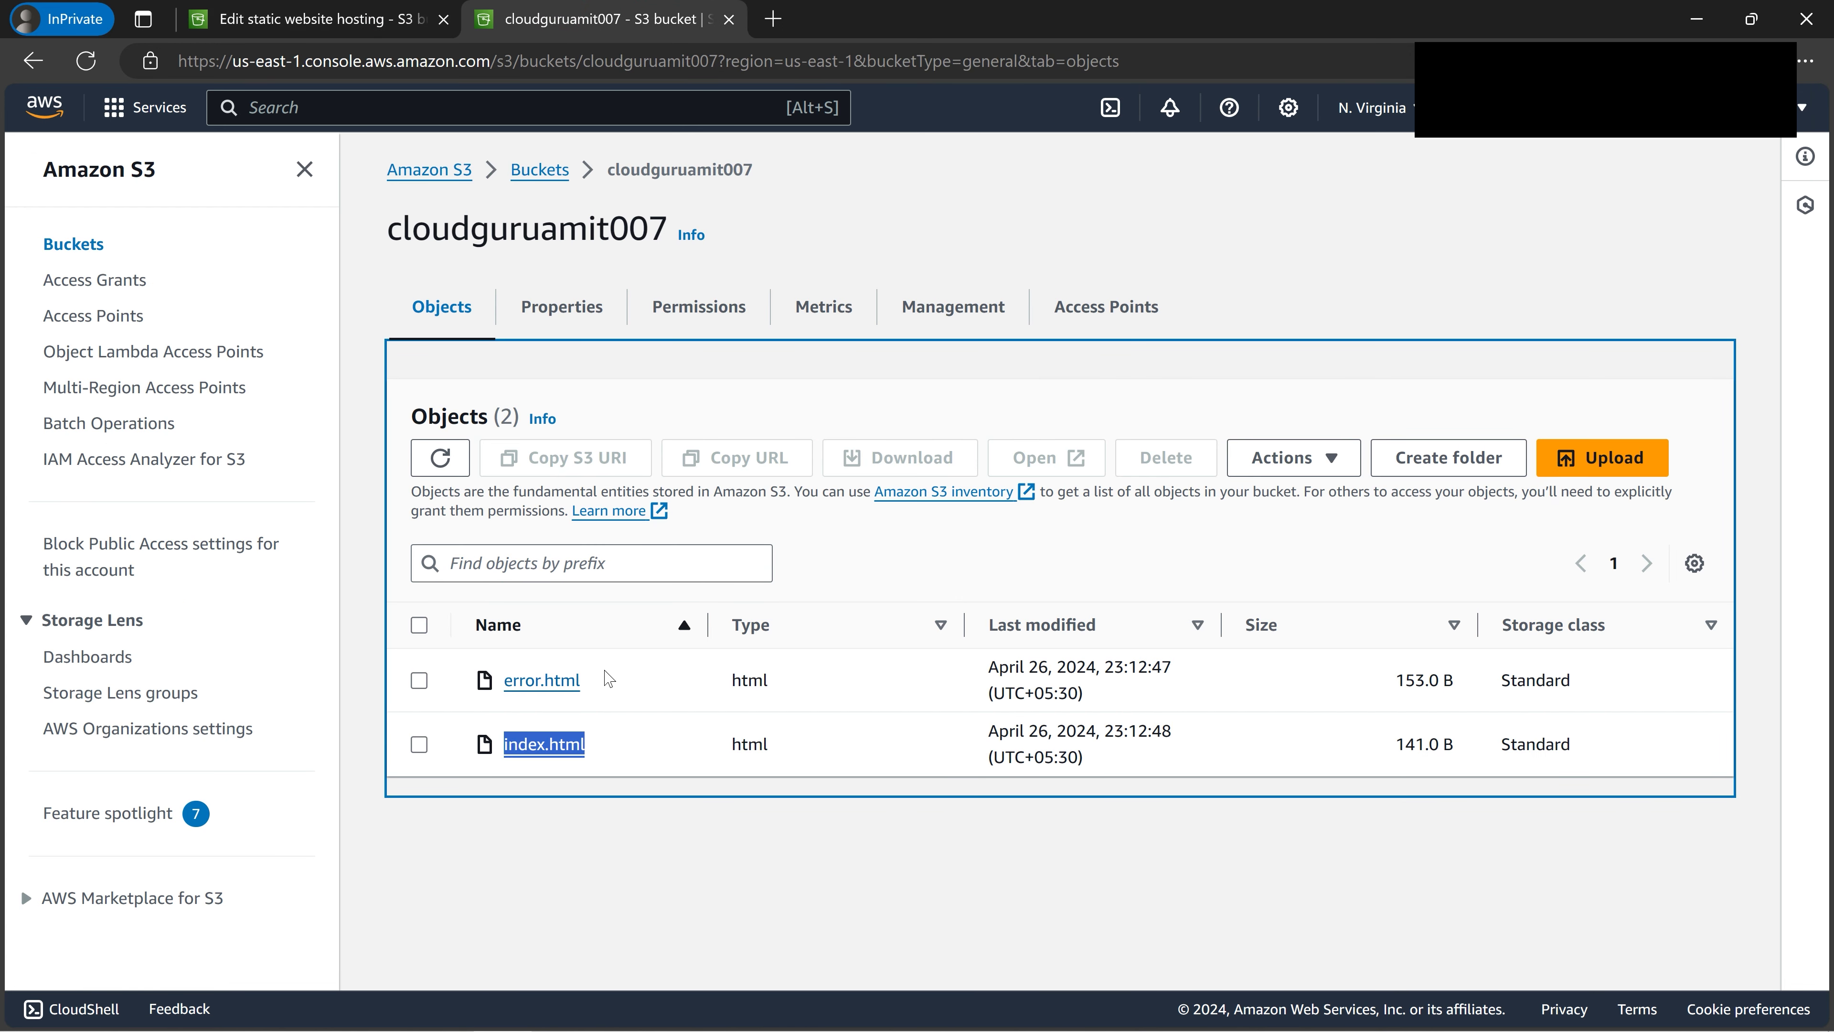
{"action": "left_click_drag", "start_coordinate": [604, 683], "coordinate": [504, 695]}
{"action": "key", "text": "ctrl+c"}
{"action": "left_click", "coordinate": [383, 10]}
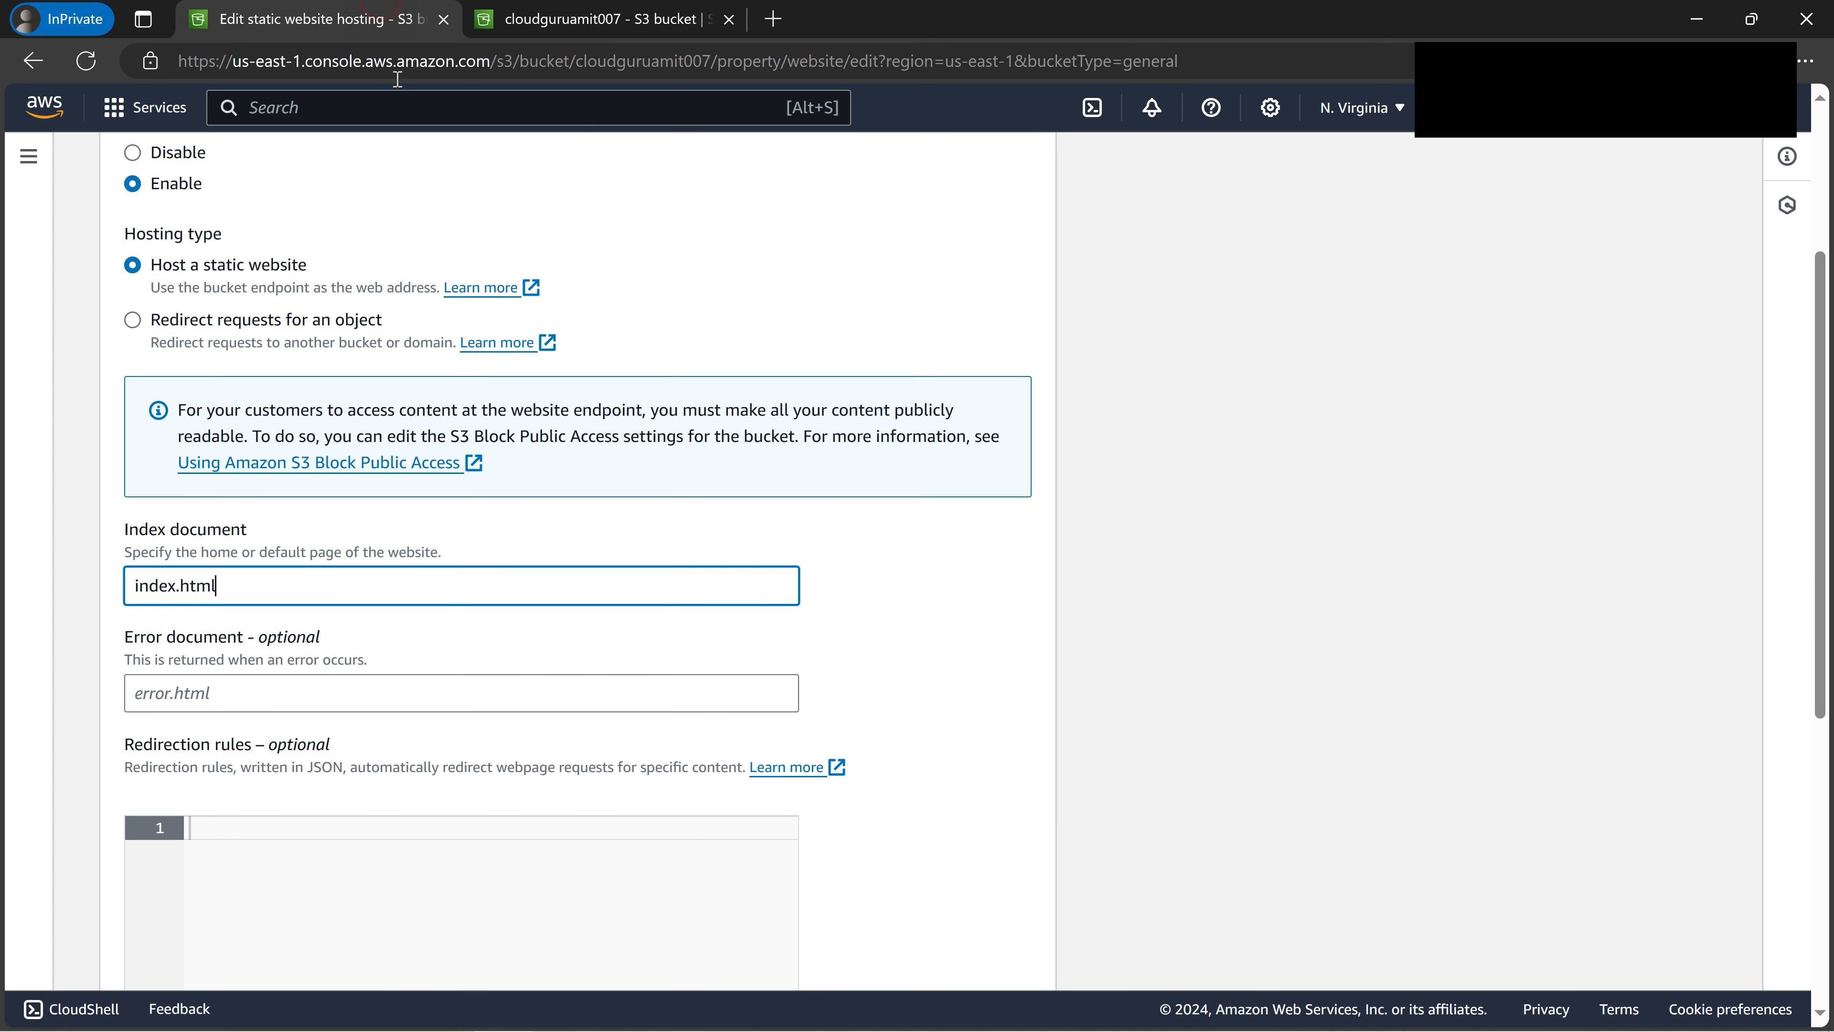
{"action": "key", "text": "Tab"}
{"action": "key", "text": "ctrl+v"}
{"action": "scroll", "coordinate": [922, 712], "scroll_direction": "down", "scroll_amount": 5}
{"action": "scroll", "coordinate": [923, 712], "scroll_direction": "down", "scroll_amount": 2}
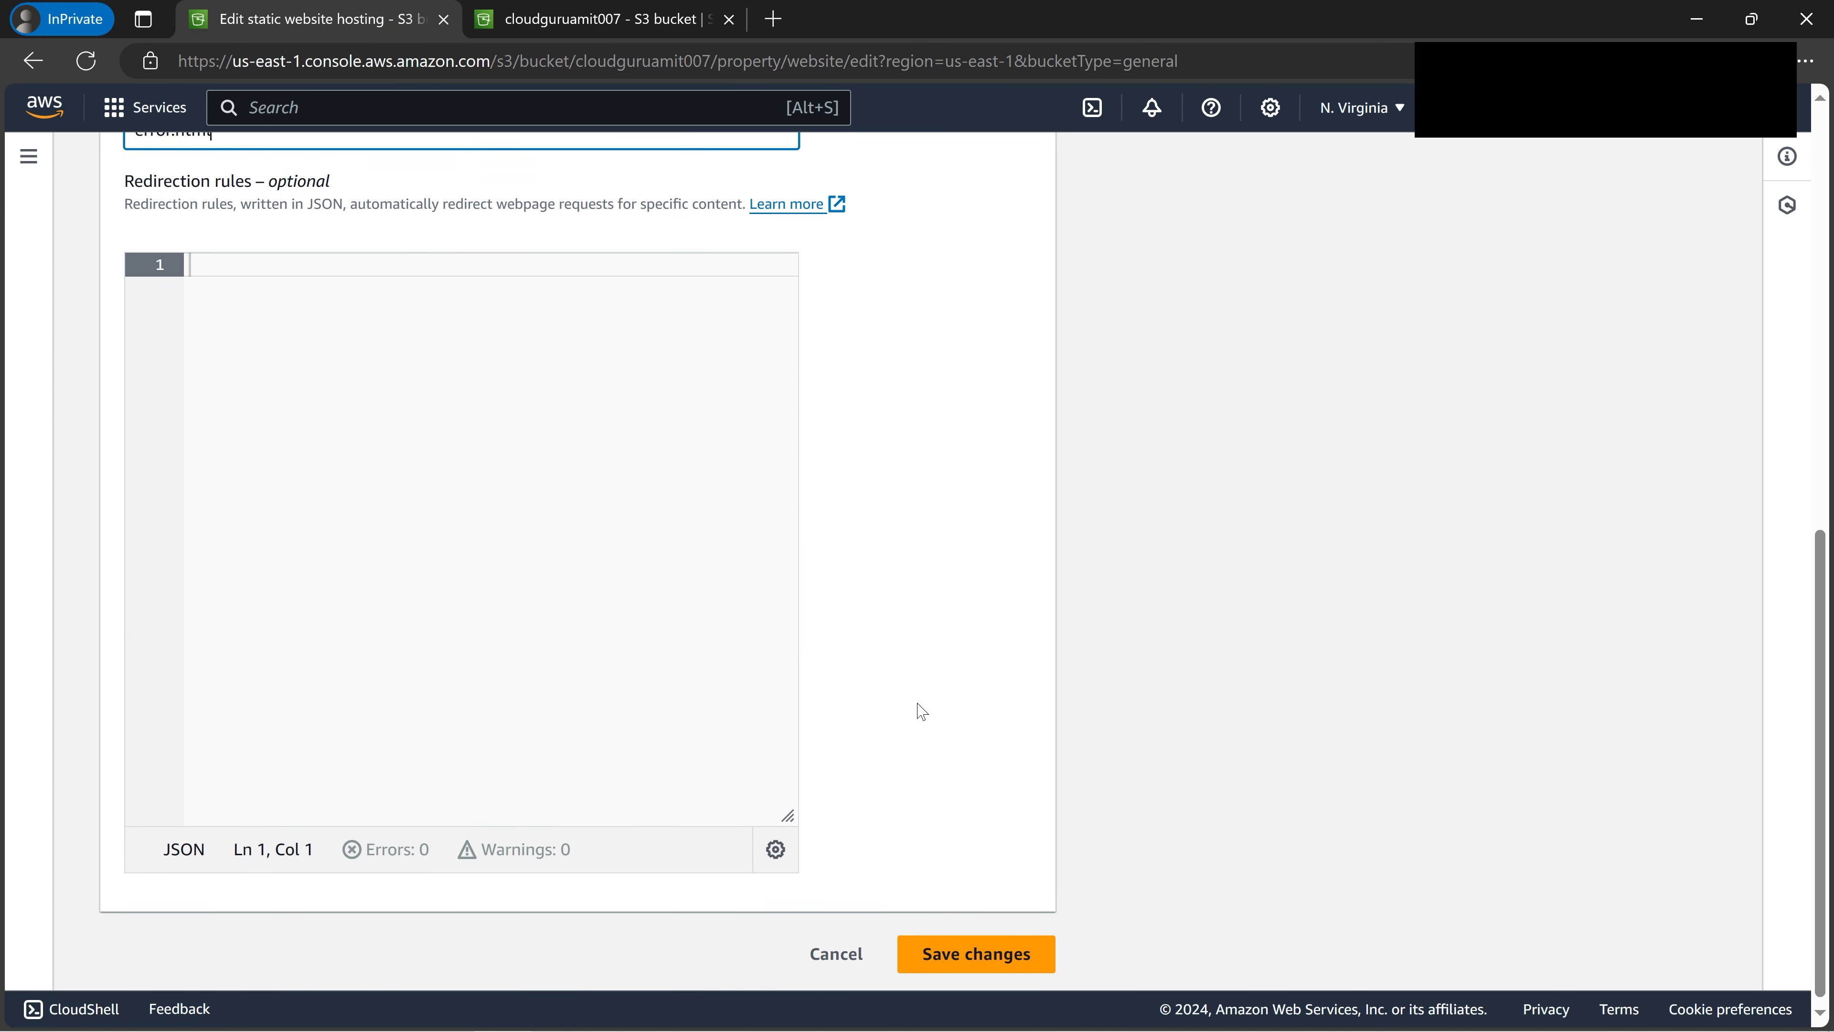
{"action": "left_click", "coordinate": [999, 961]}
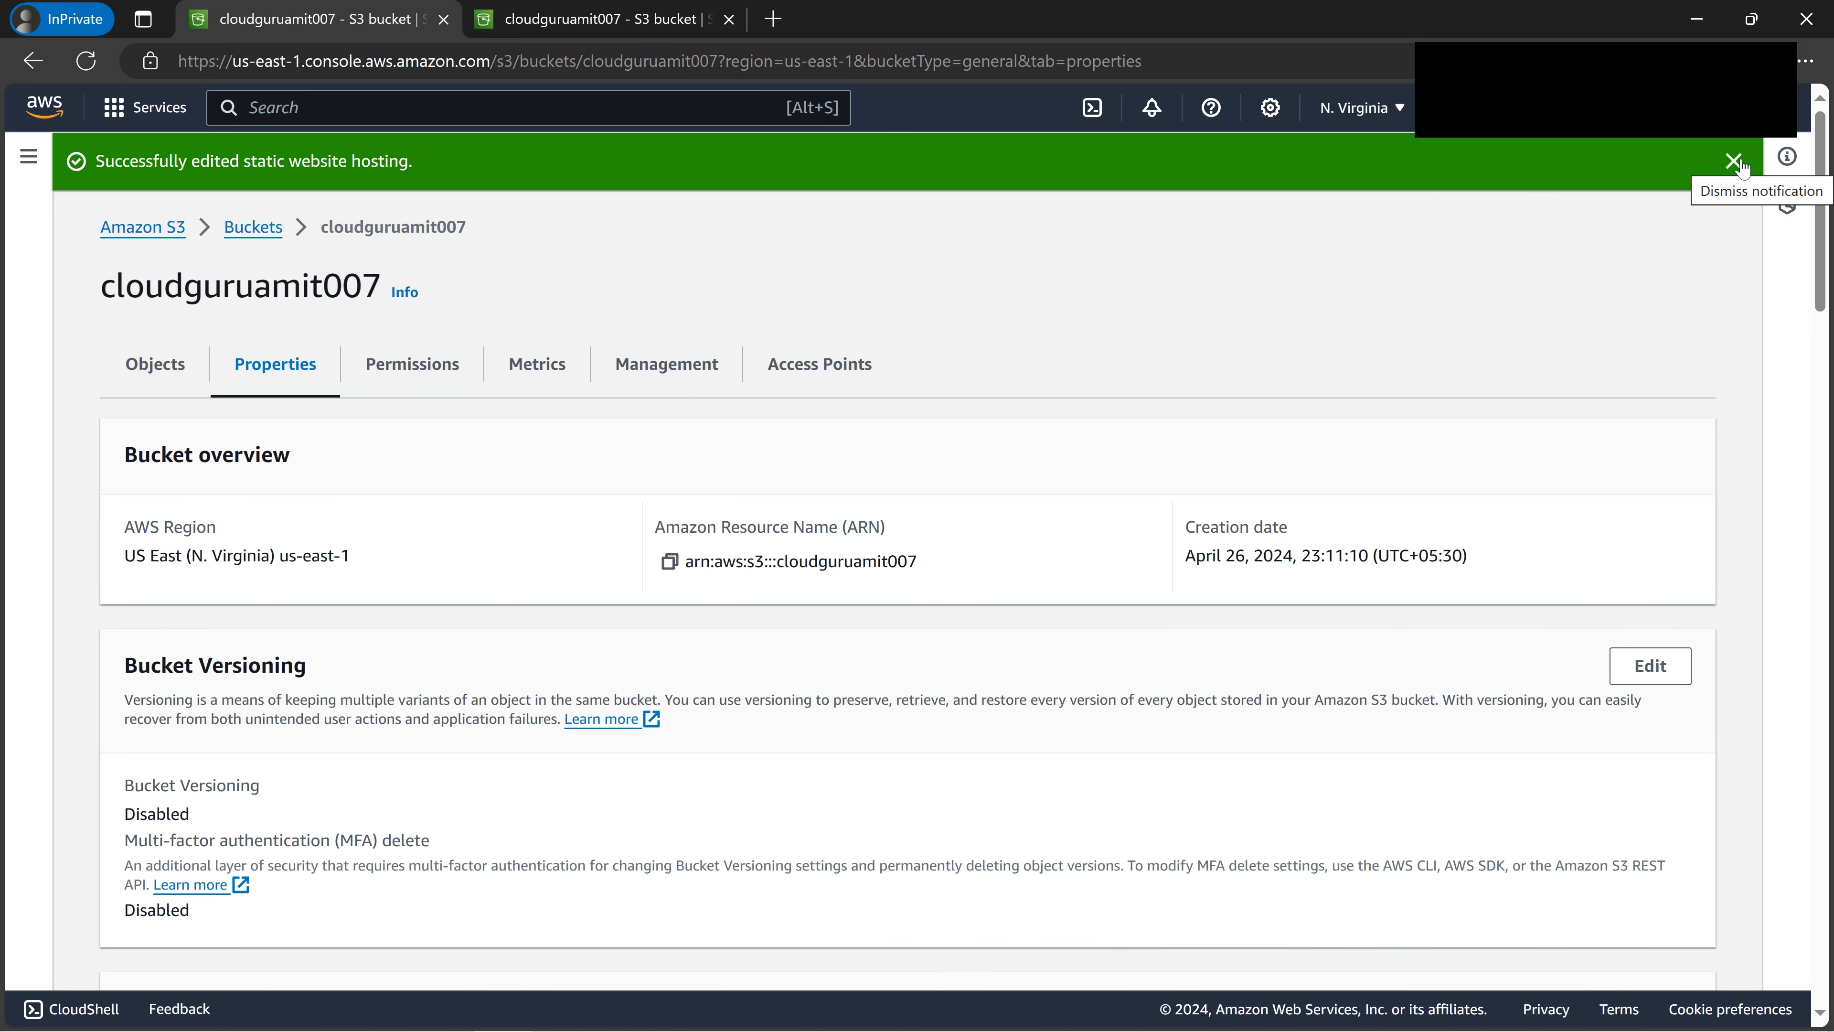
{"action": "left_click", "coordinate": [1733, 160]}
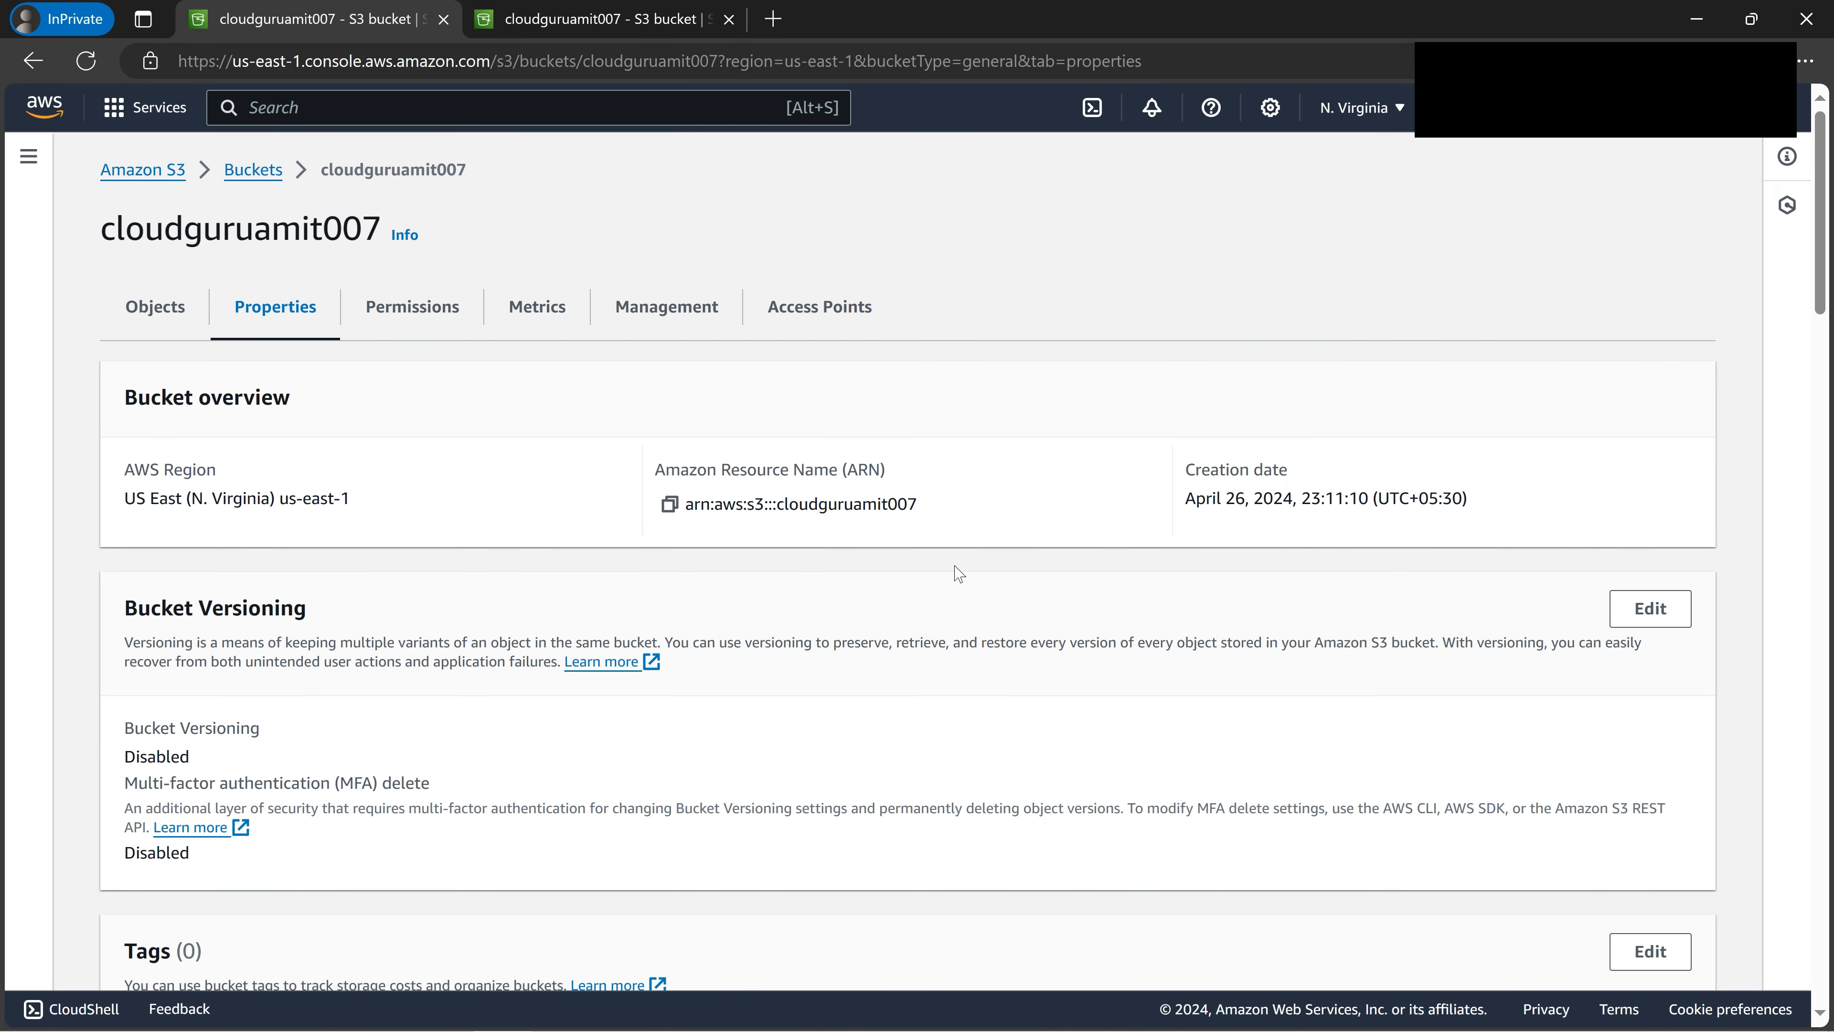
- Open the bucket website endpoint from the static website hosting section and place its browser tab after the S3 console tabs
{"action": "scroll", "coordinate": [955, 575], "scroll_direction": "down", "scroll_amount": 7}
{"action": "scroll", "coordinate": [955, 582], "scroll_direction": "down", "scroll_amount": 20}
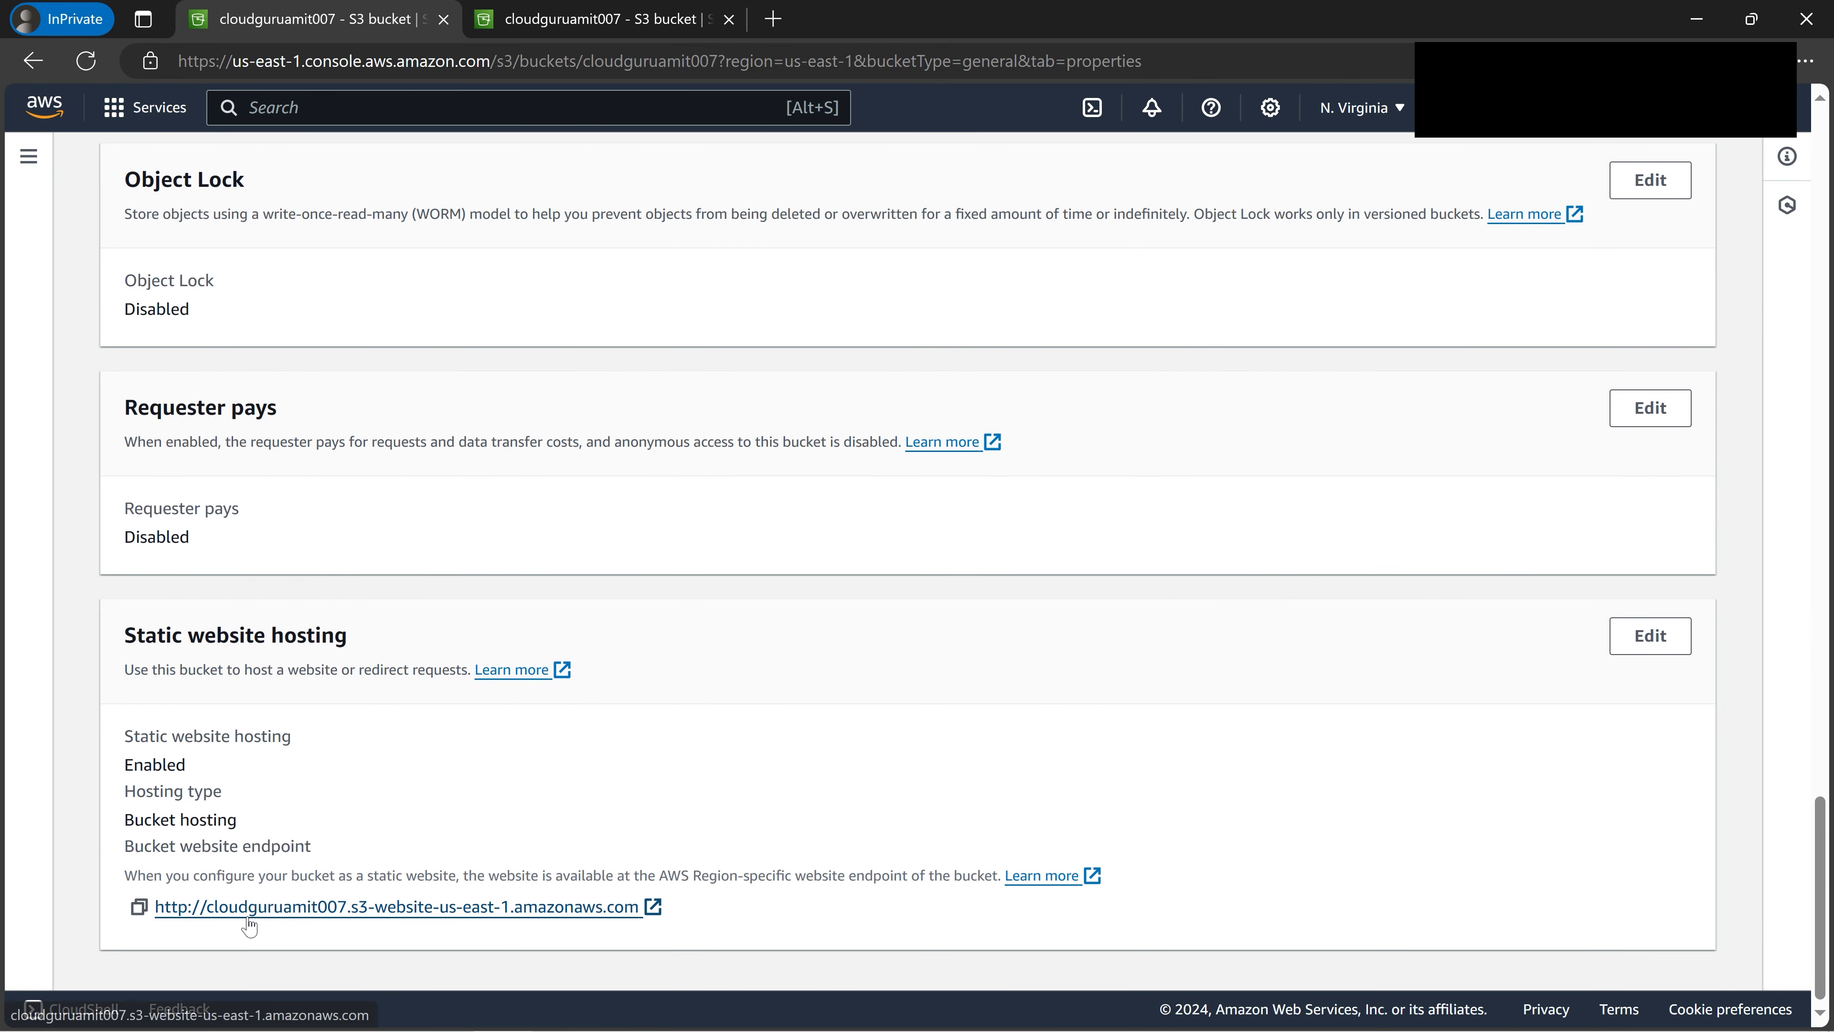
{"action": "left_click", "coordinate": [654, 908]}
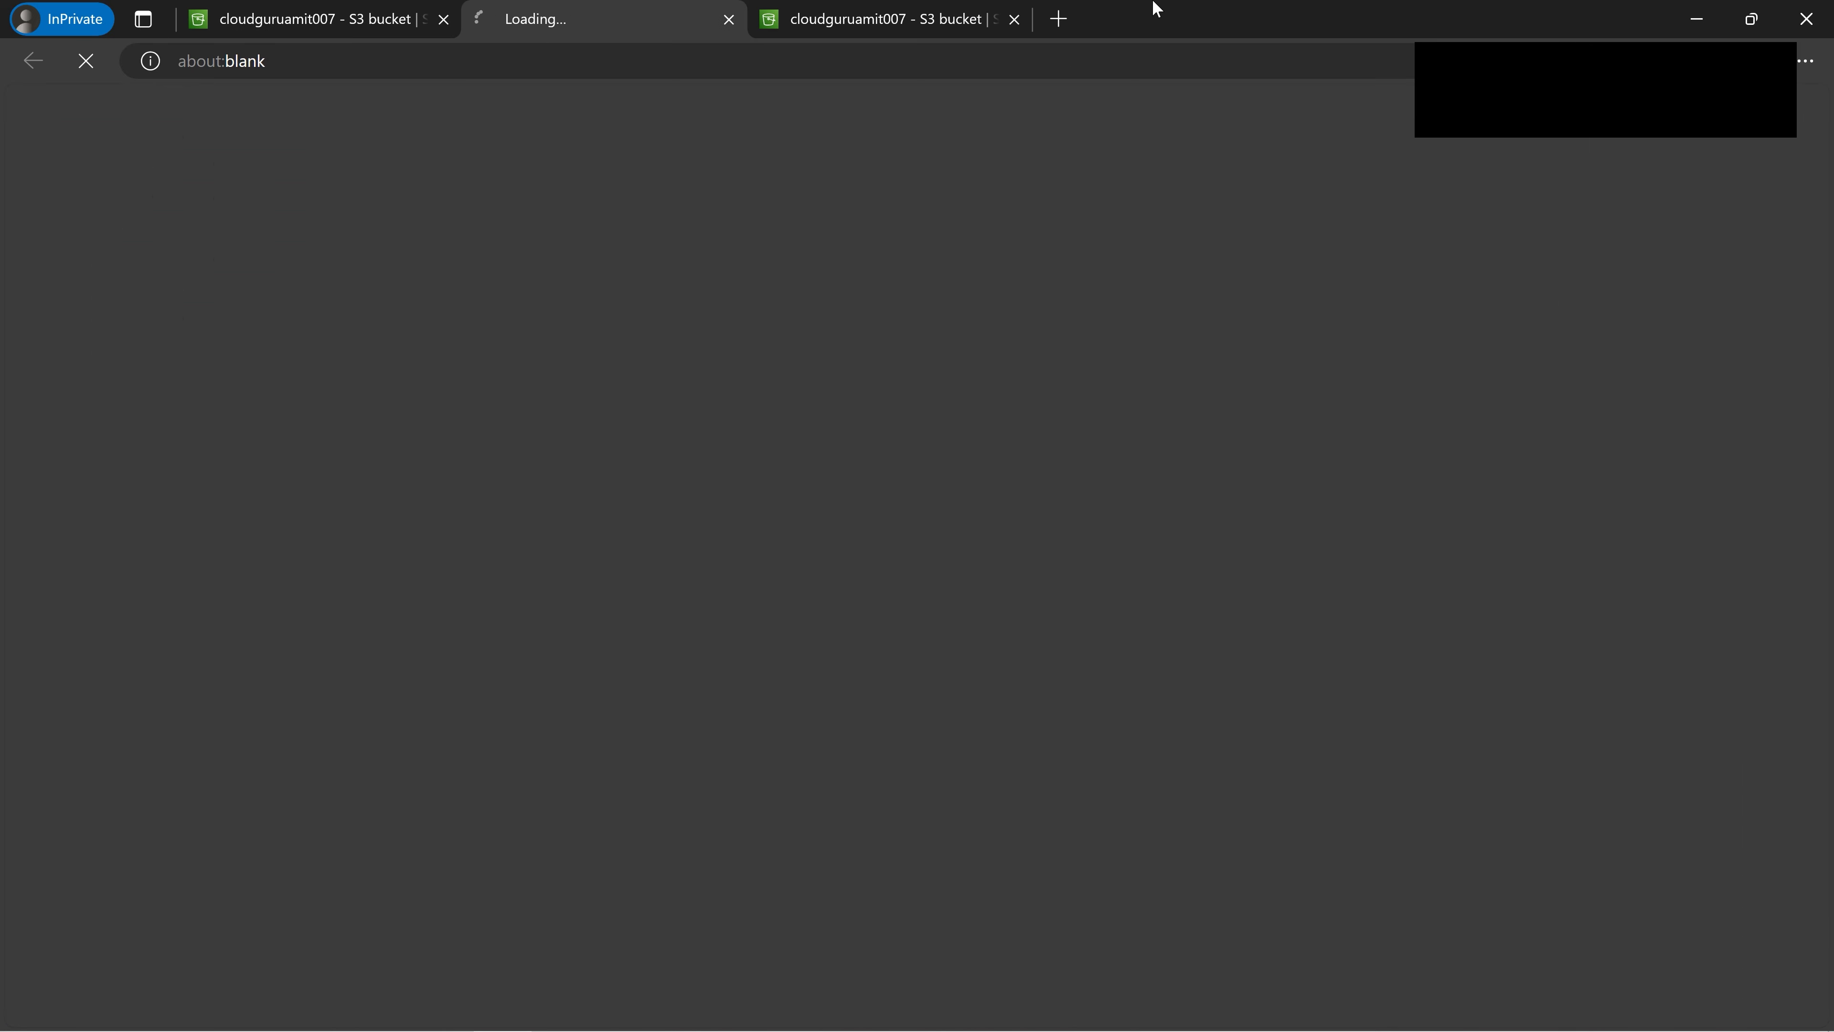
{"action": "left_click_drag", "start_coordinate": [908, 17], "coordinate": [697, 15]}
{"action": "left_click", "coordinate": [901, 17]}
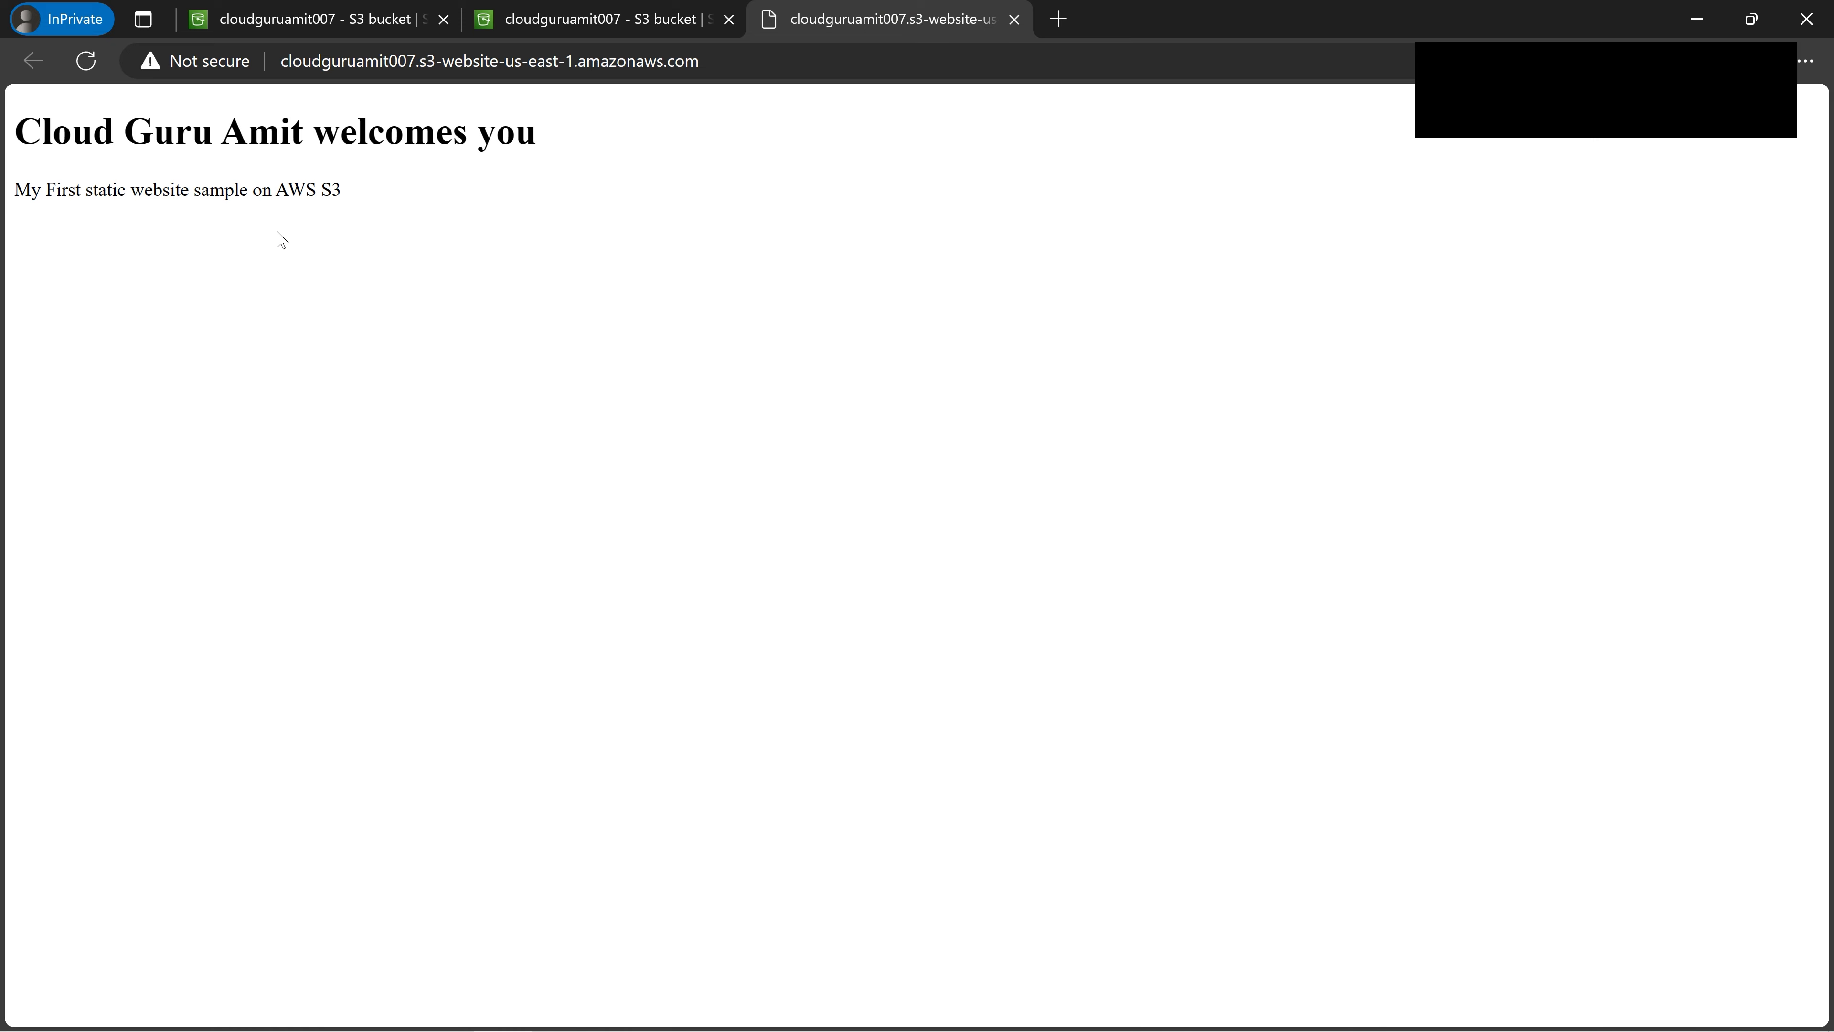
- Duplicate the website page in a new tab and load the nonexistent path /dgf to test the error document
{"action": "right_click", "coordinate": [895, 22]}
{"action": "left_click", "coordinate": [958, 165]}
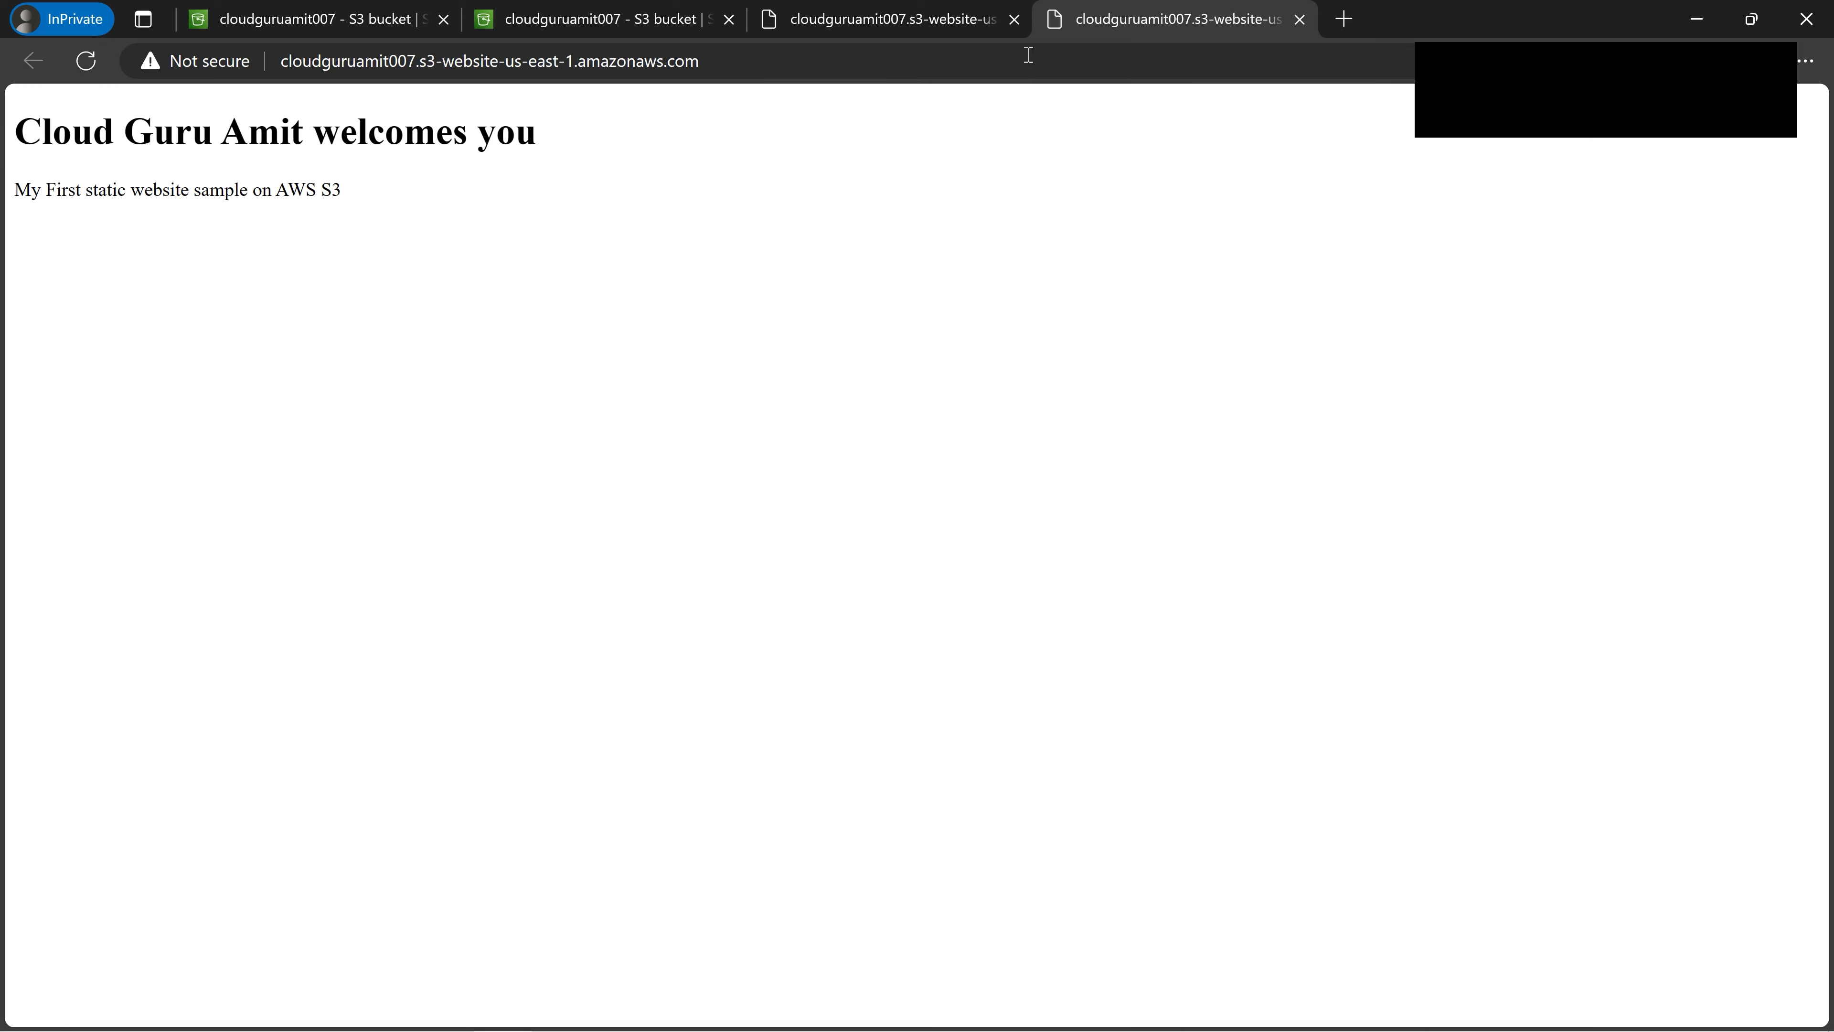
{"action": "left_click", "coordinate": [715, 64]}
{"action": "left_click", "coordinate": [718, 64]}
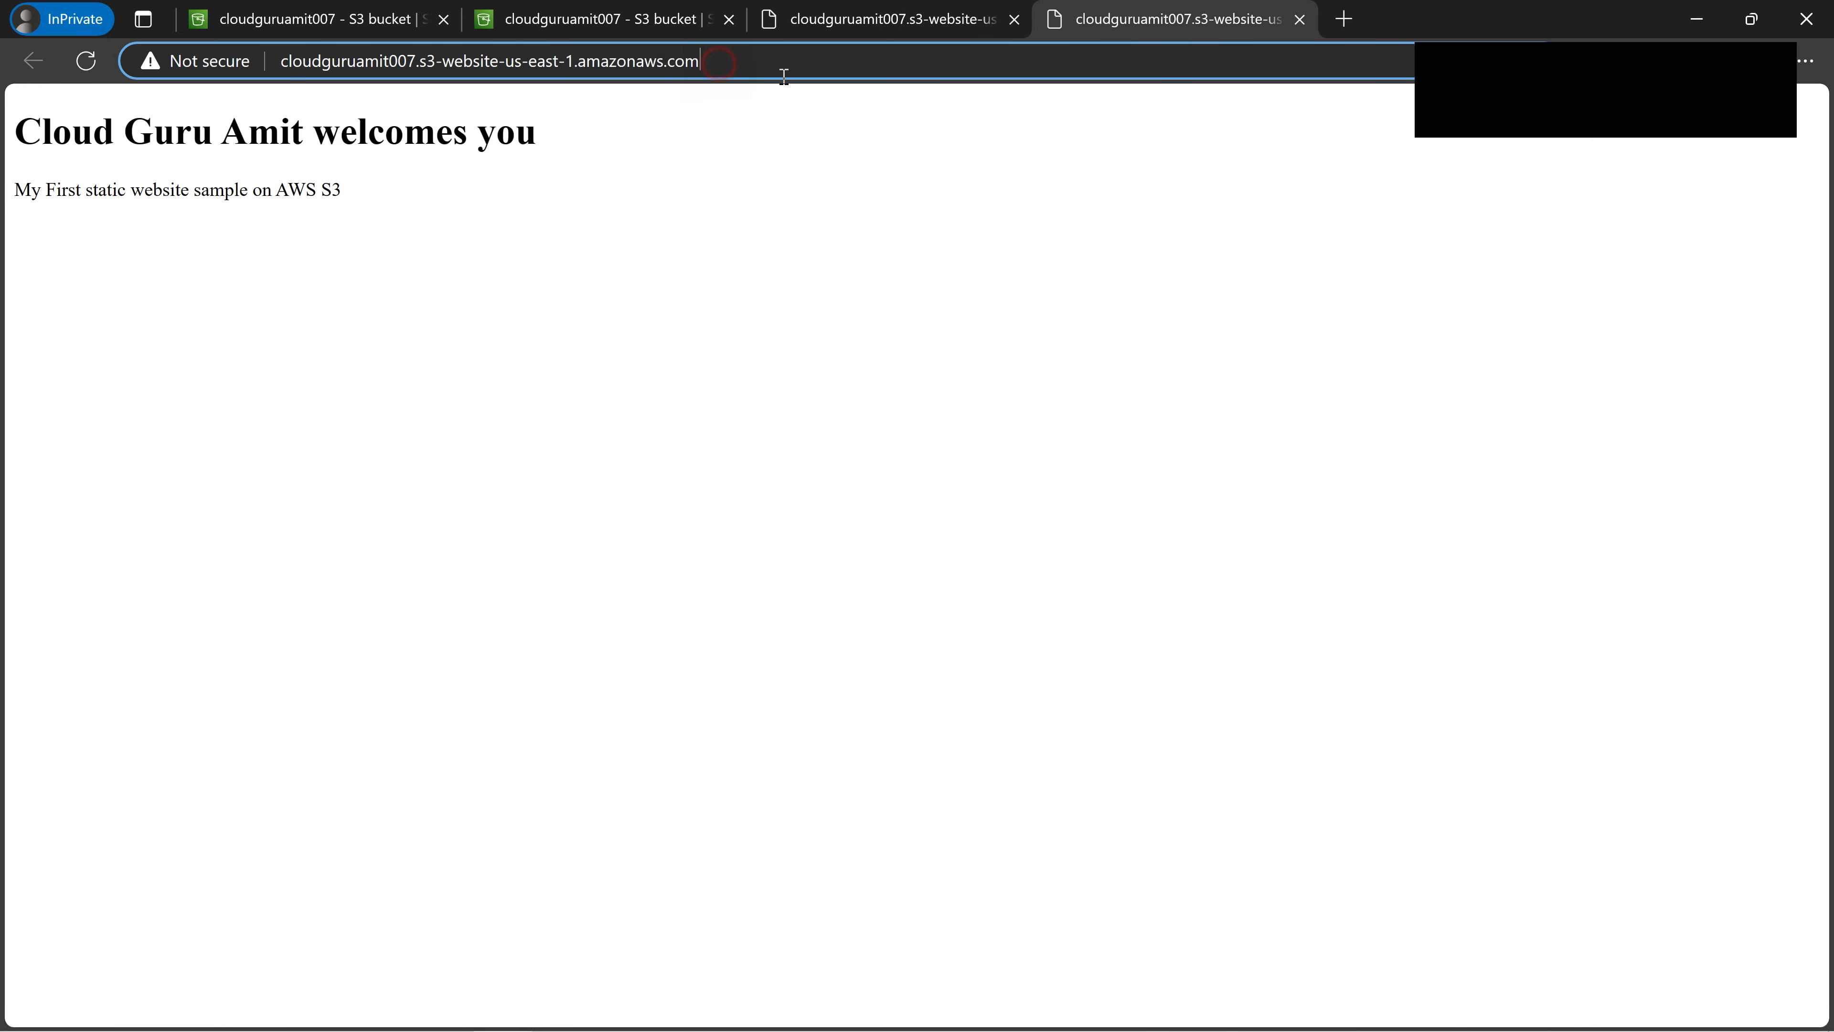
{"action": "type", "text": "/"}
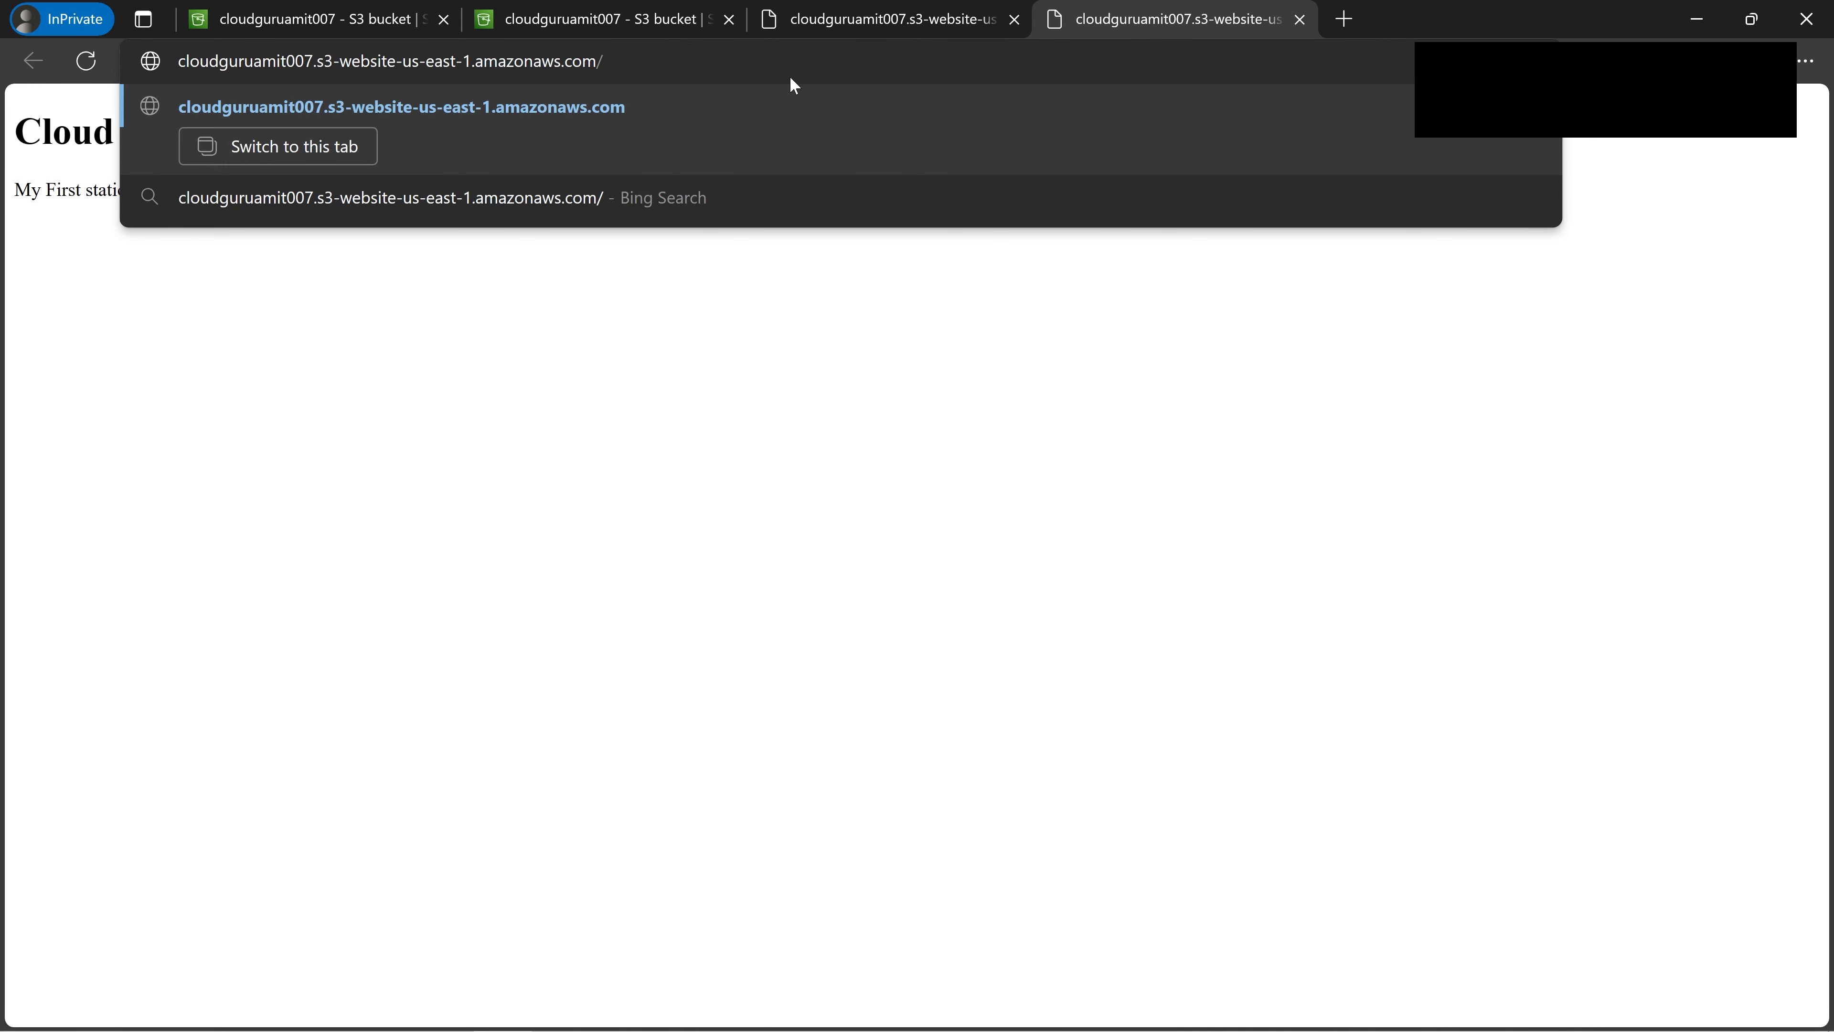
{"action": "type", "text": "dgf"}
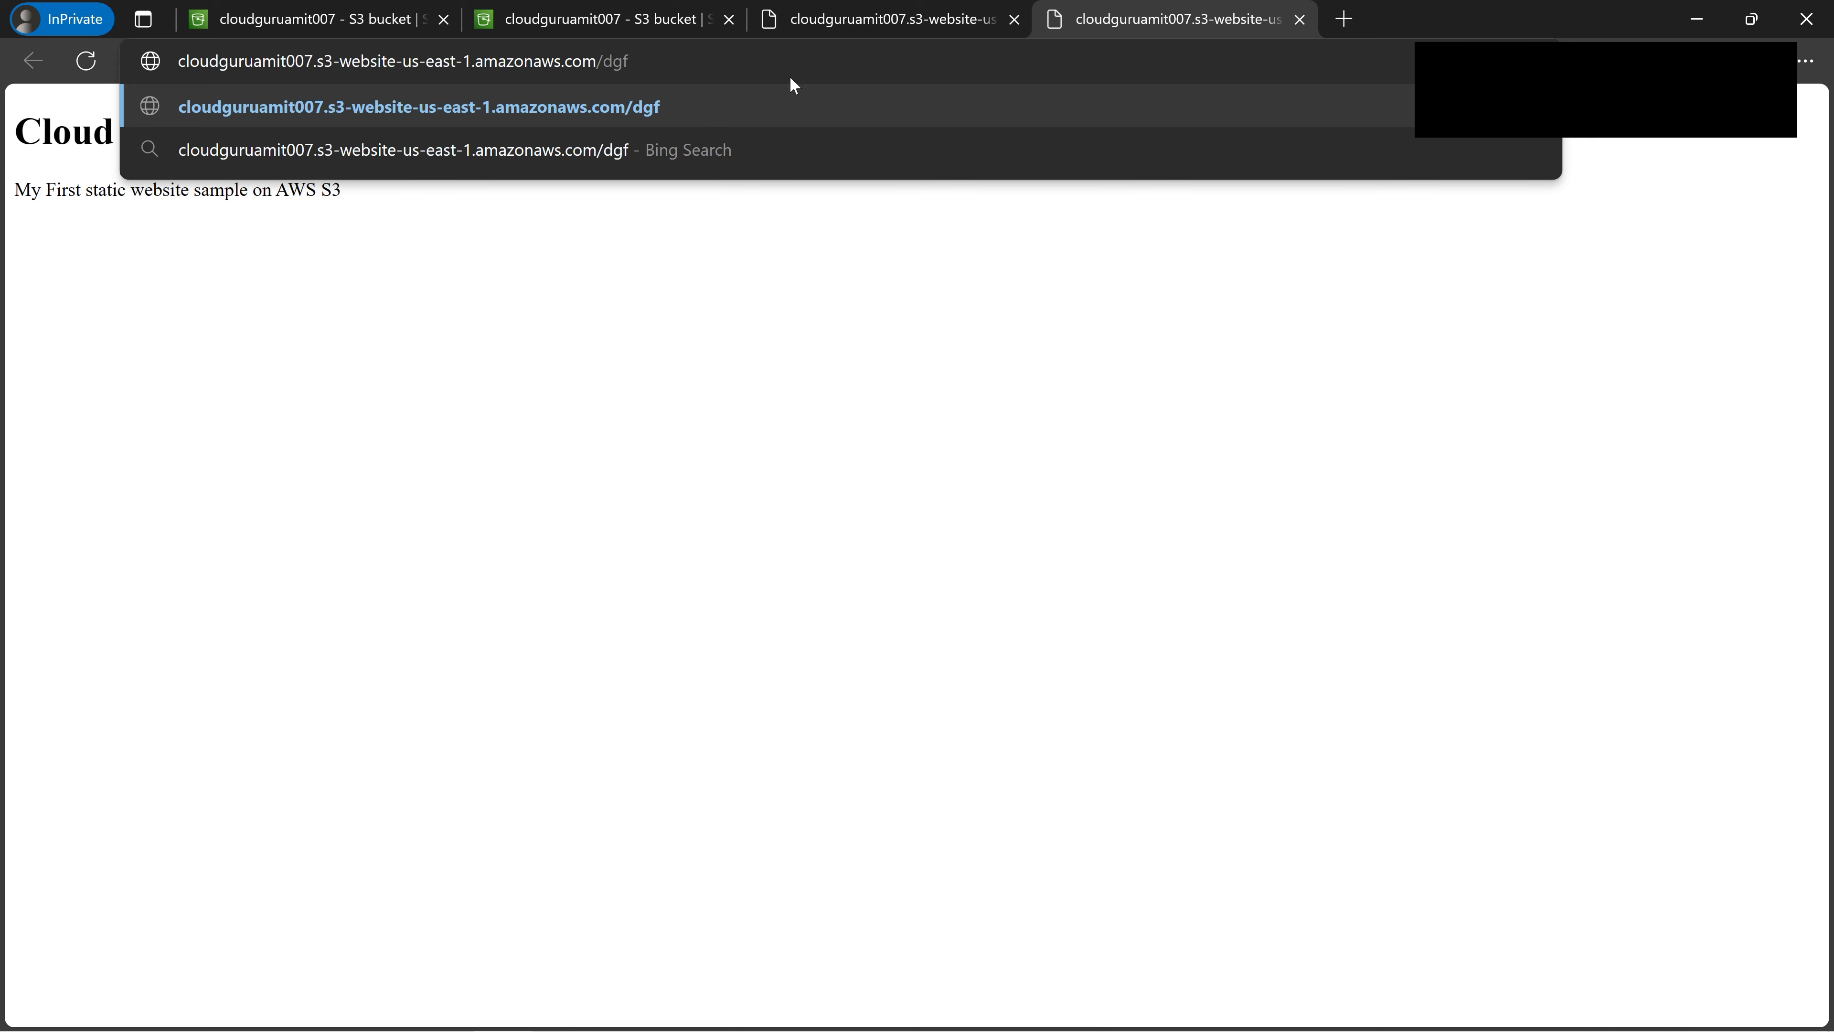
{"action": "key", "text": "Return"}
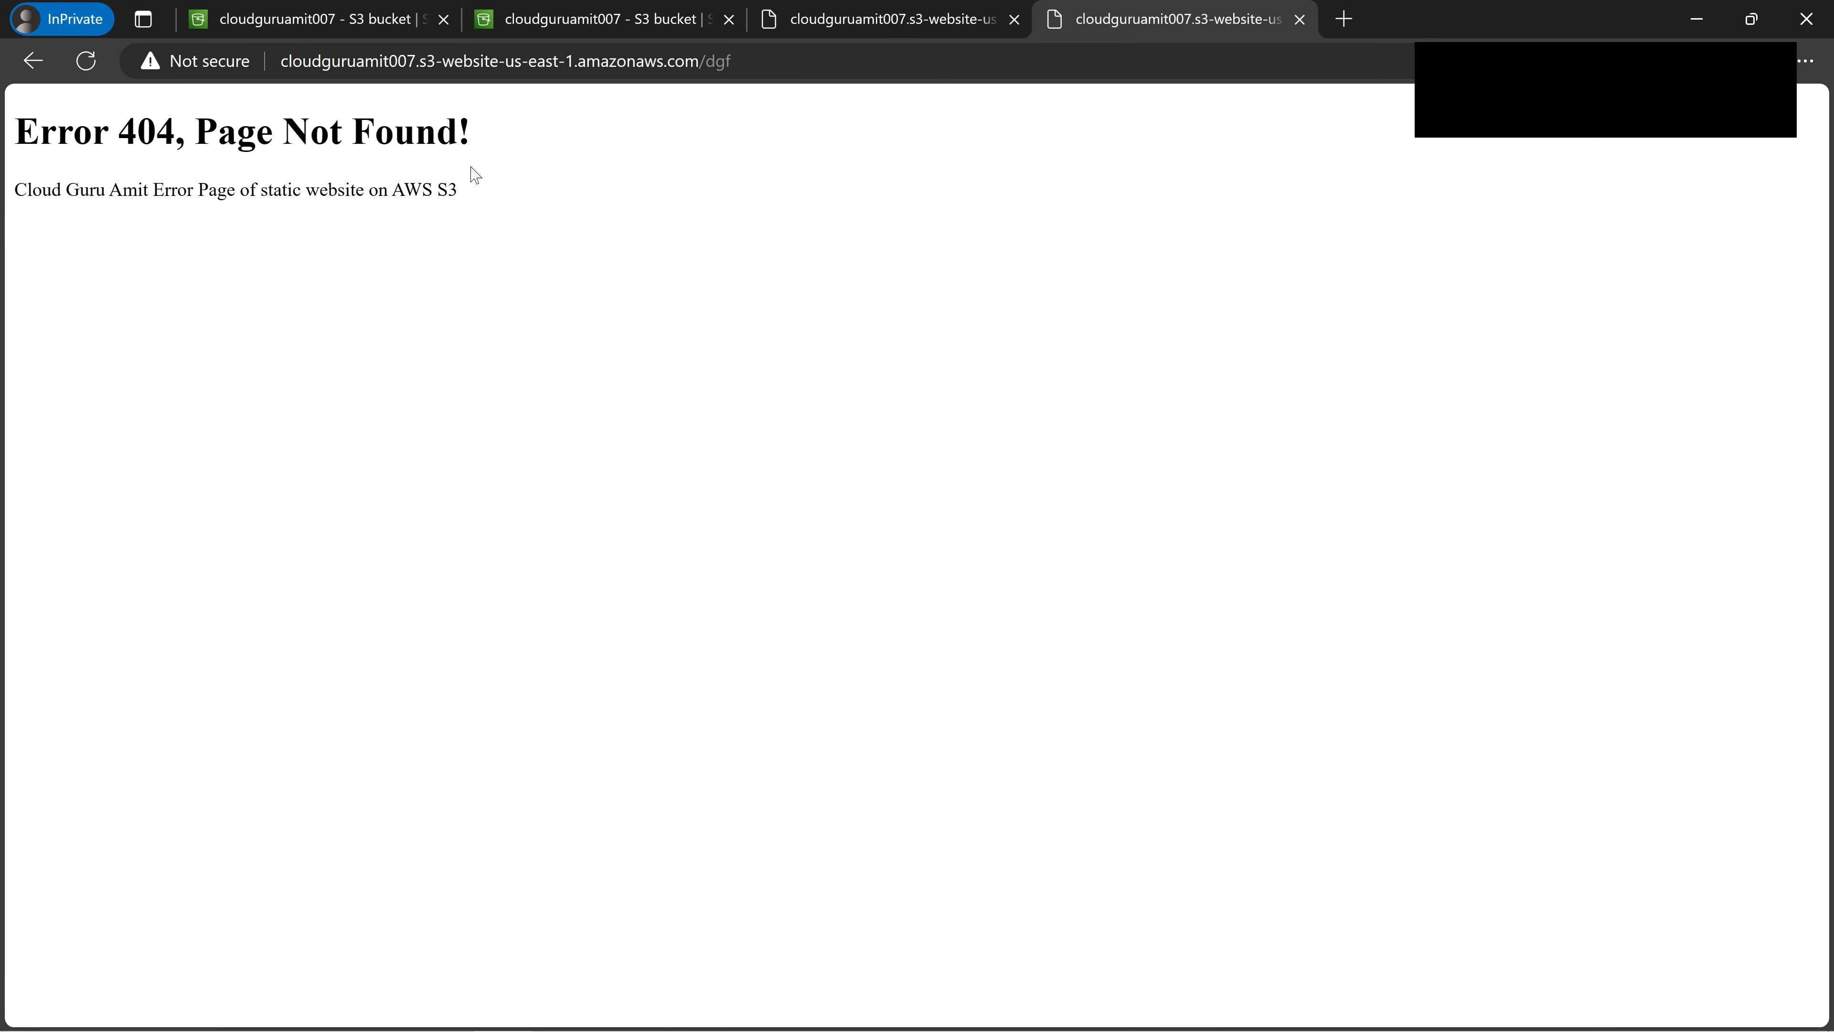
- Examine the error page's heading and paragraph, and return to the bucket's object list
{"action": "left_click_drag", "start_coordinate": [16, 144], "coordinate": [491, 145]}
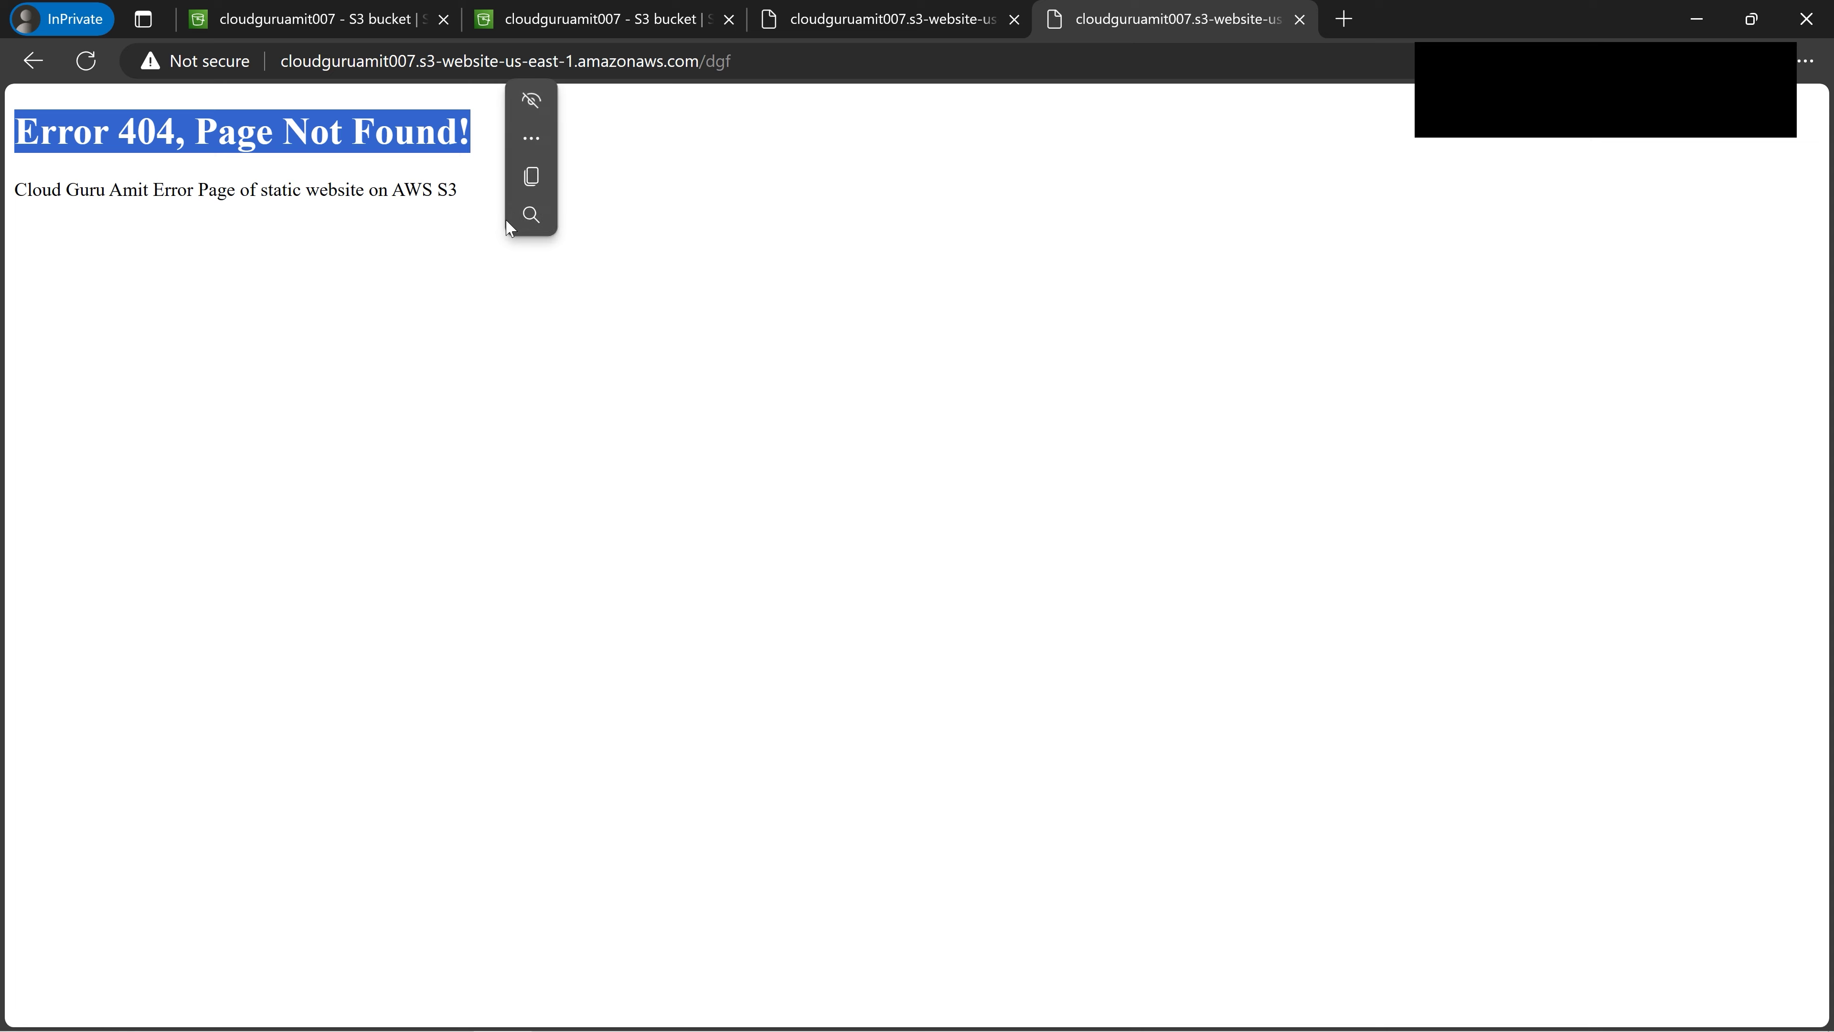
{"action": "left_click", "coordinate": [707, 293]}
{"action": "left_click_drag", "start_coordinate": [26, 189], "coordinate": [463, 192]}
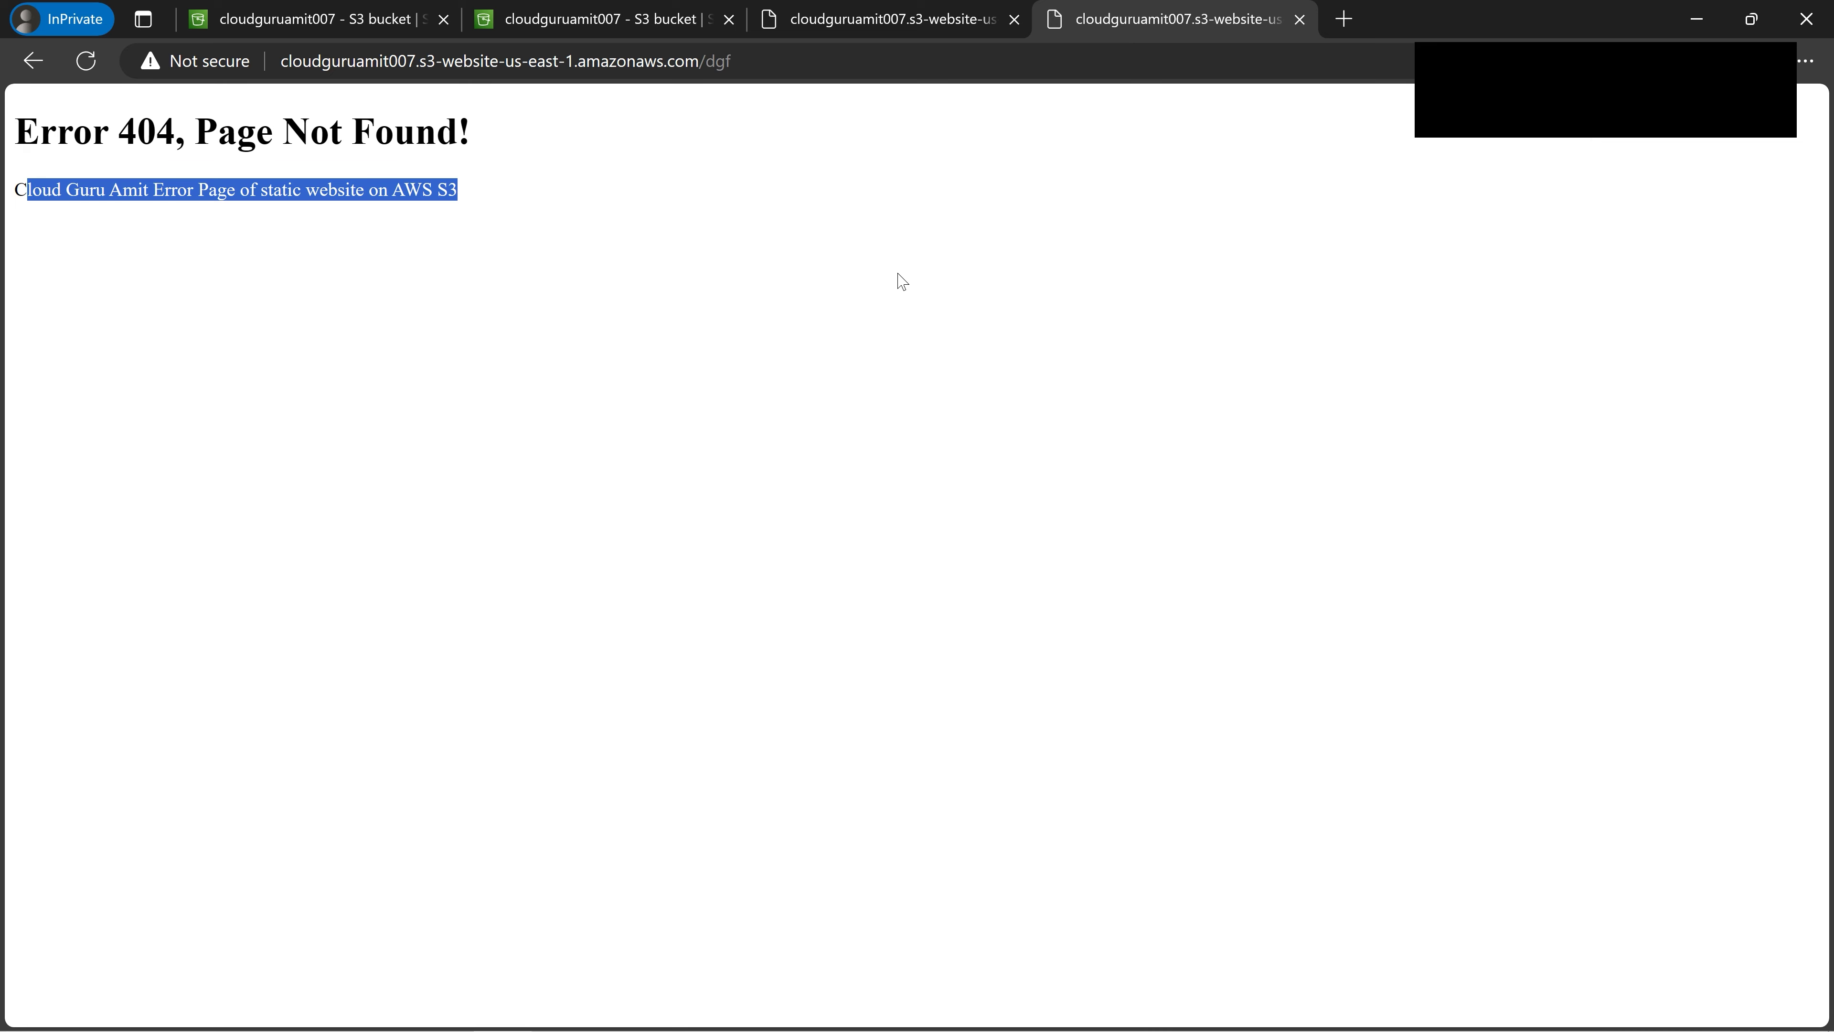
{"action": "left_click", "coordinate": [608, 23]}
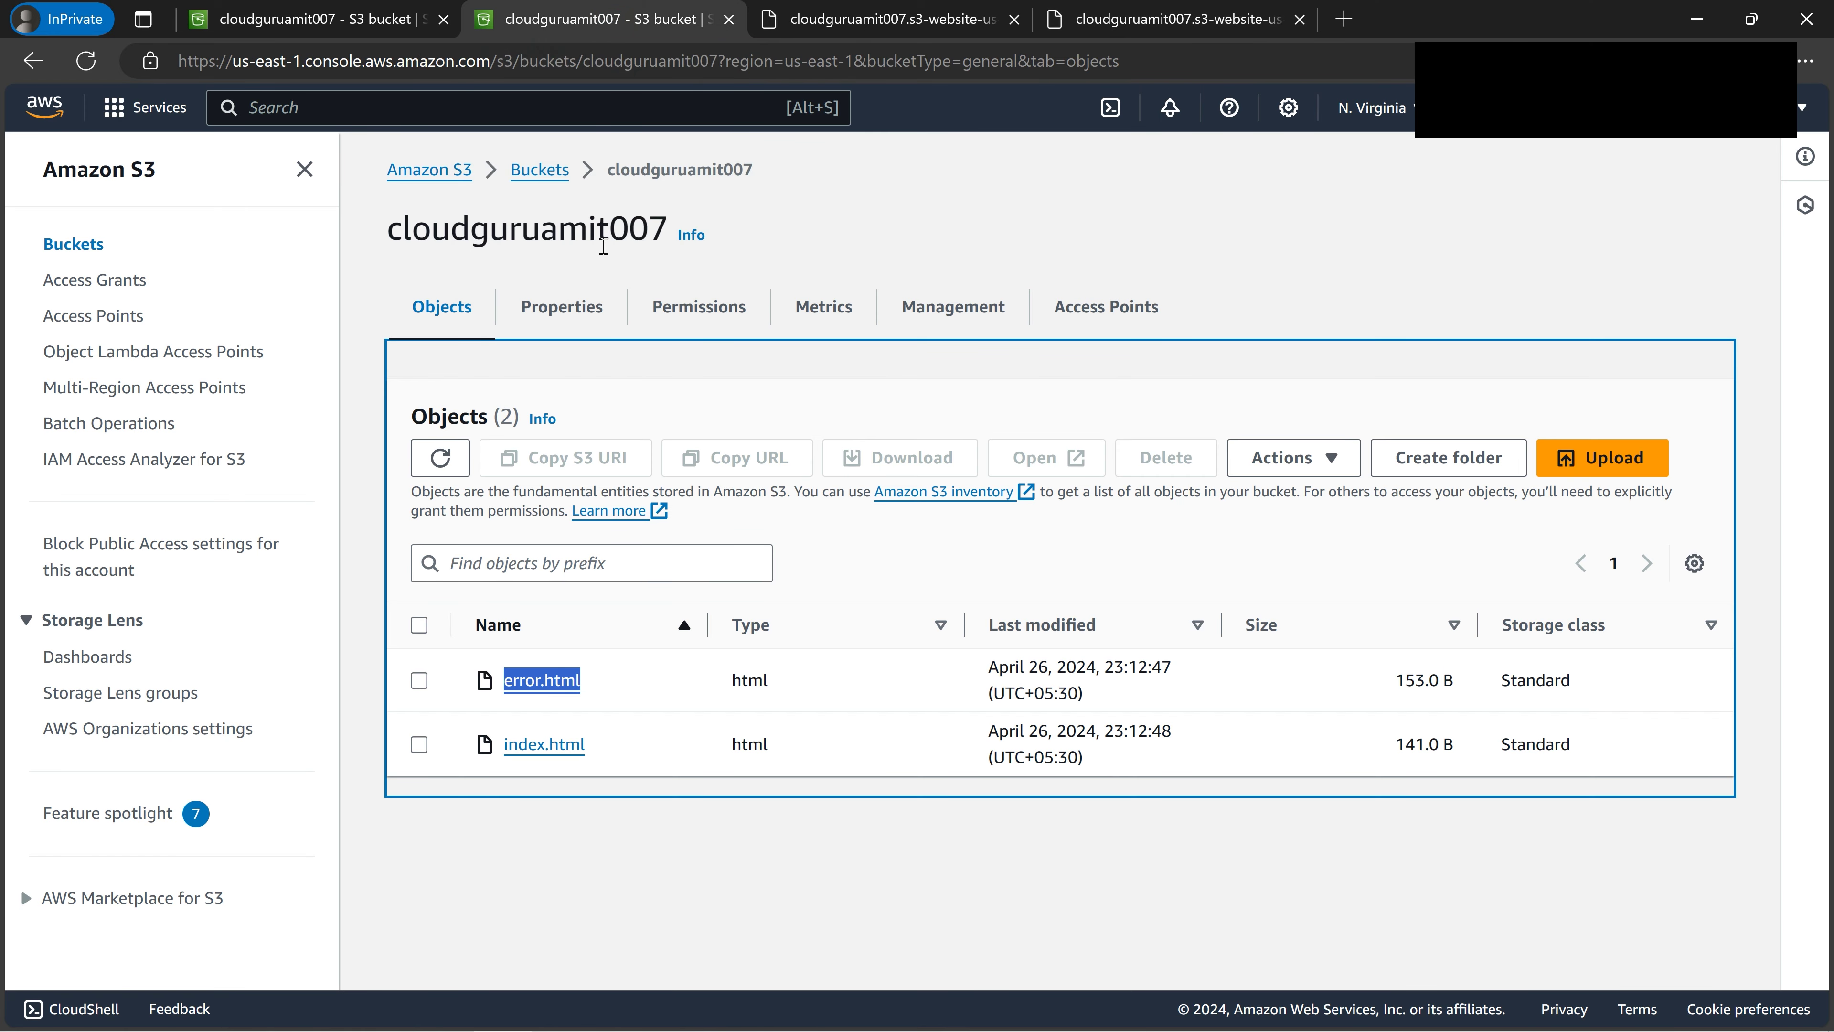